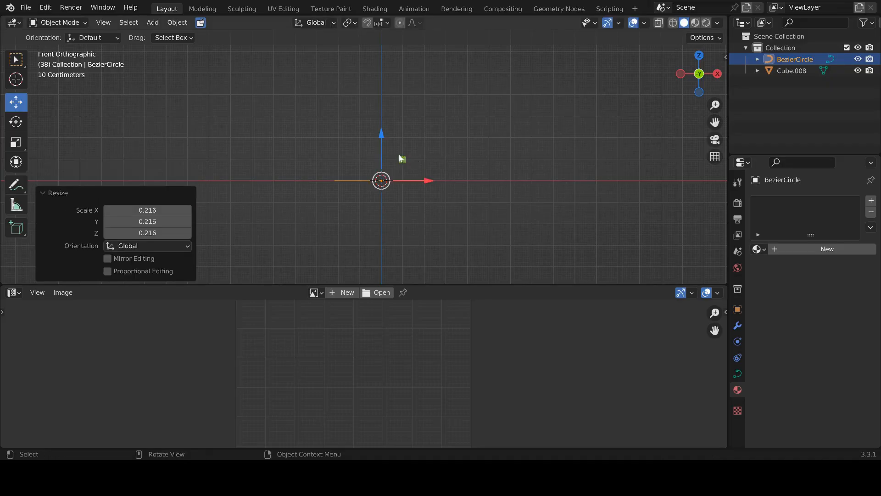
# - Rotate the Bezier circle 90° about the X axis so it stands upright in the front view
pyautogui.press('r')
pyautogui.press('x')
pyautogui.click(406, 123)
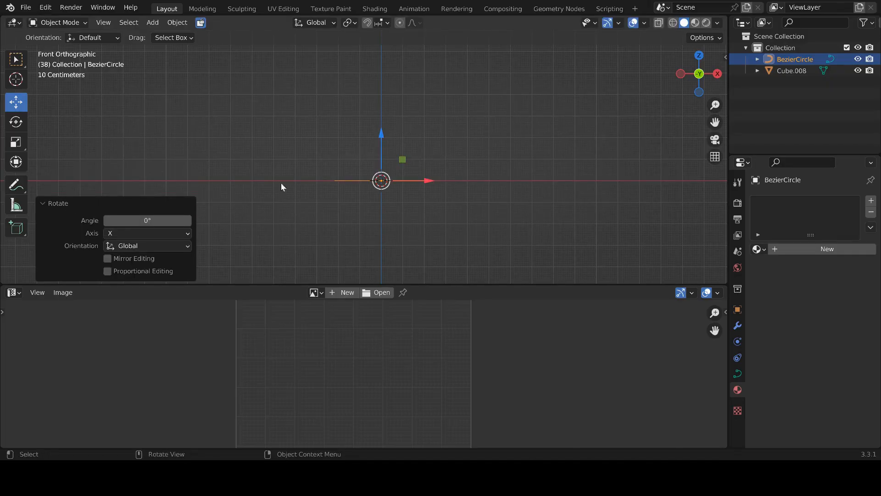
pyautogui.click(155, 219)
pyautogui.press('Return')
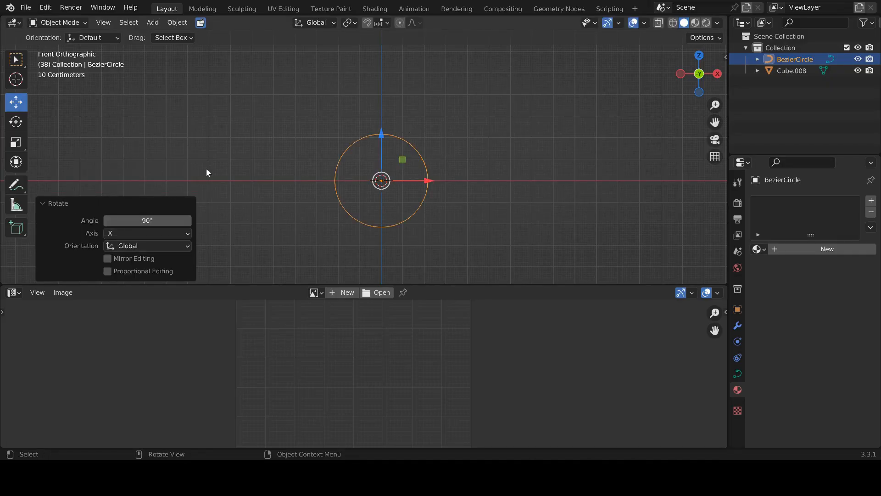
# - Move the circle straight up along Z until it sits entirely above the X axis line
pyautogui.press('Tab')
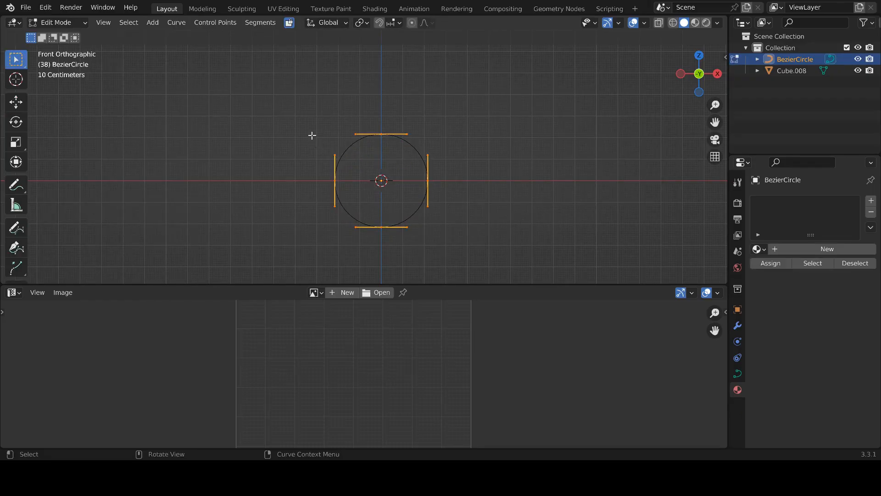
pyautogui.press('Tab')
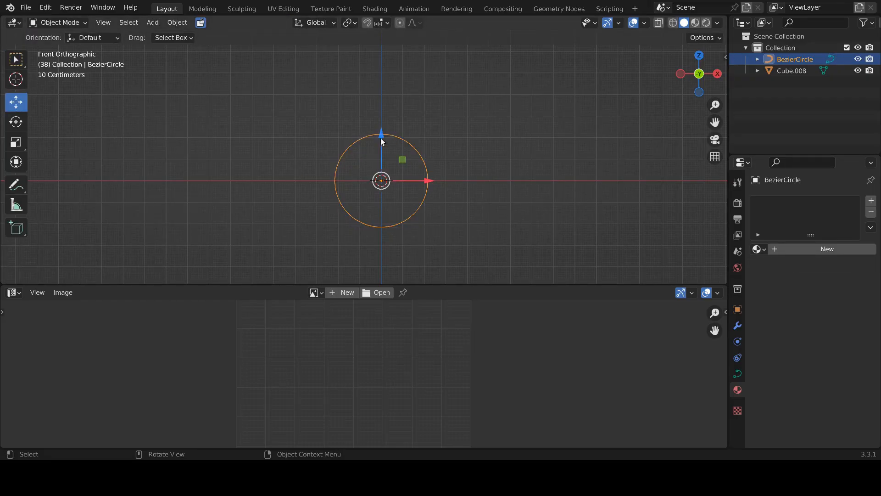
pyautogui.moveTo(382, 142); pyautogui.dragTo(385, 62)
# - Lower the circle's bottom control point about 0.085 m along Z to the origin and scale its handles to about 0.335
pyautogui.press('Tab')
pyautogui.click(378, 159)
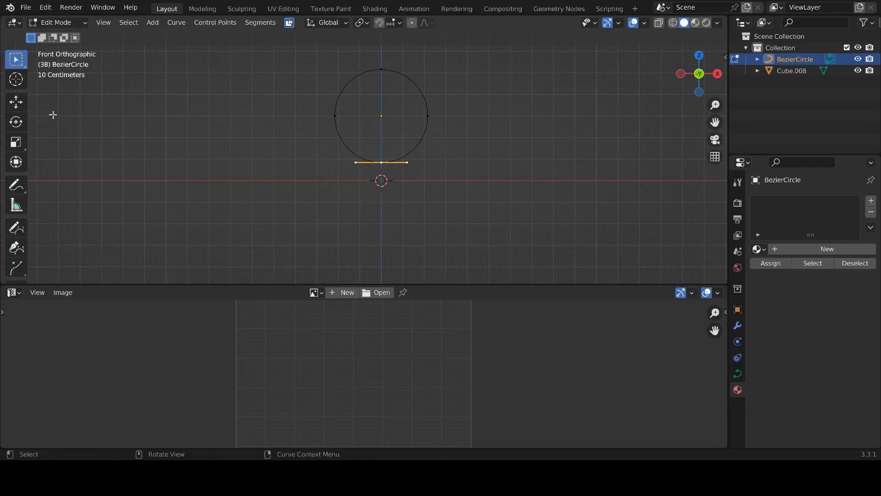
pyautogui.click(8, 100)
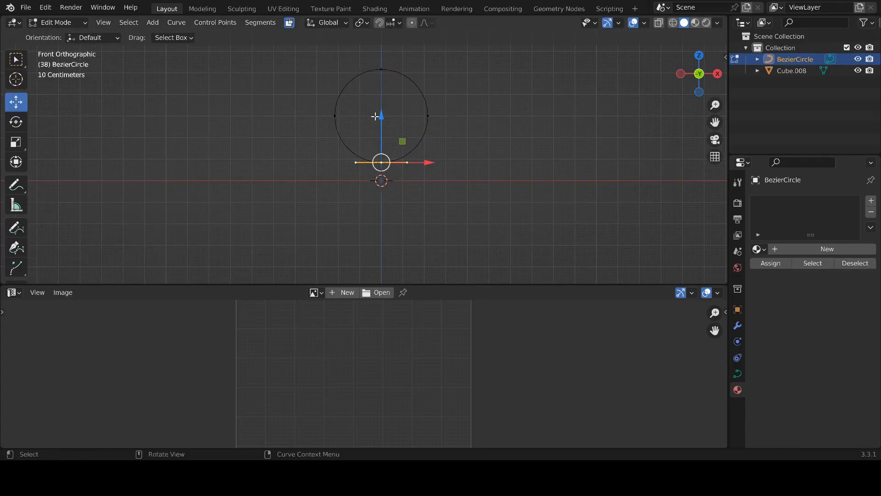
pyautogui.moveTo(376, 117); pyautogui.dragTo(377, 112)
pyautogui.press('s')
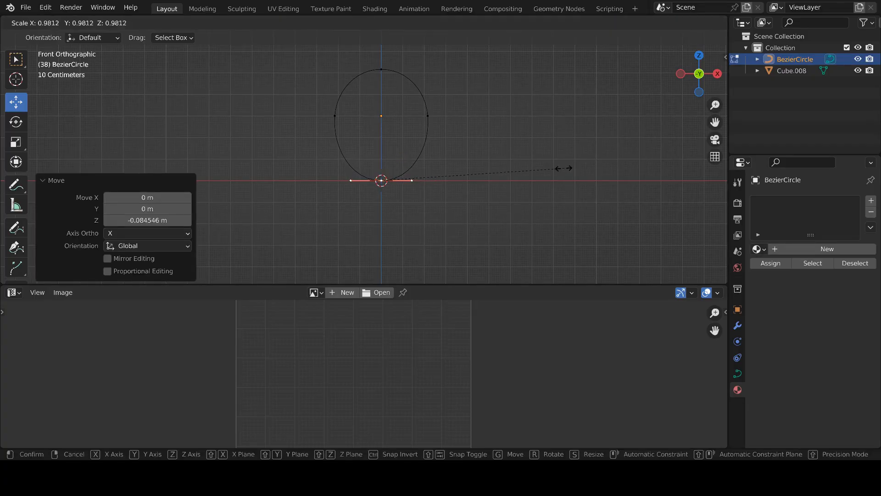
pyautogui.click(443, 169)
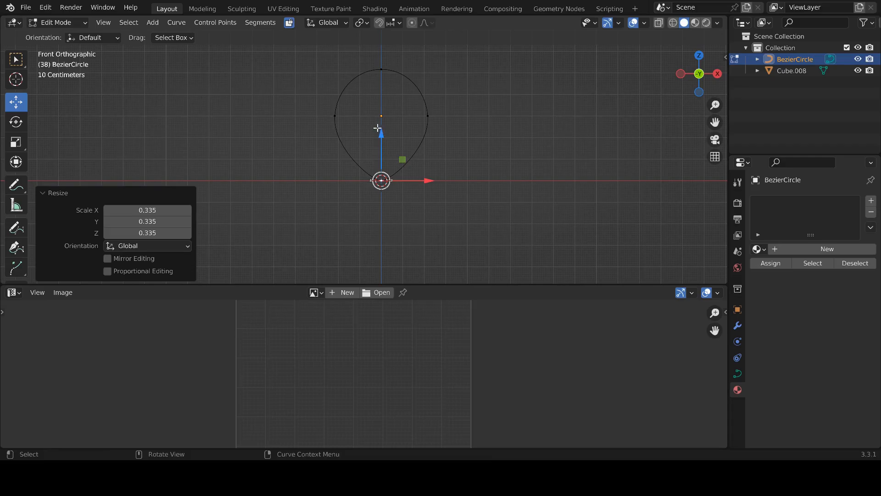
# - Scale the curve's two side control points along X to about 0.614 to narrow the shape
pyautogui.click(335, 115)
pyautogui.keyDown('shift'); pyautogui.click(426, 115); pyautogui.keyUp('shift')
pyautogui.press('s')
pyautogui.press('x')
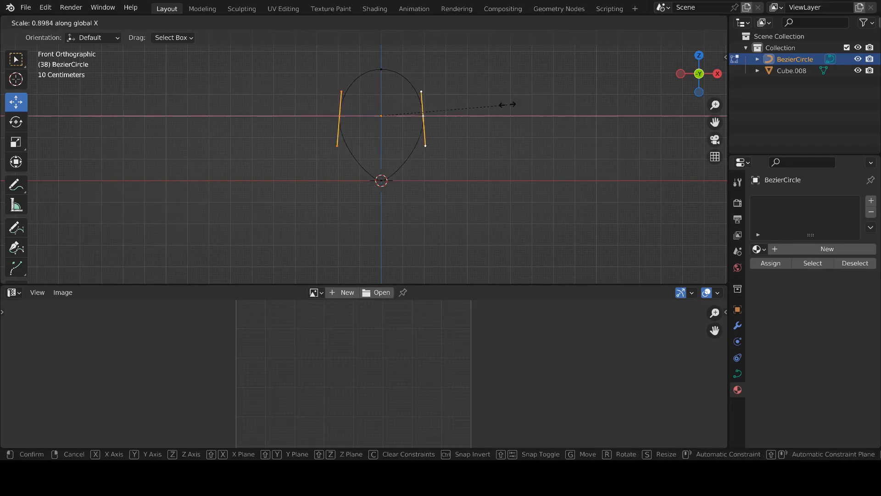
pyautogui.click(468, 99)
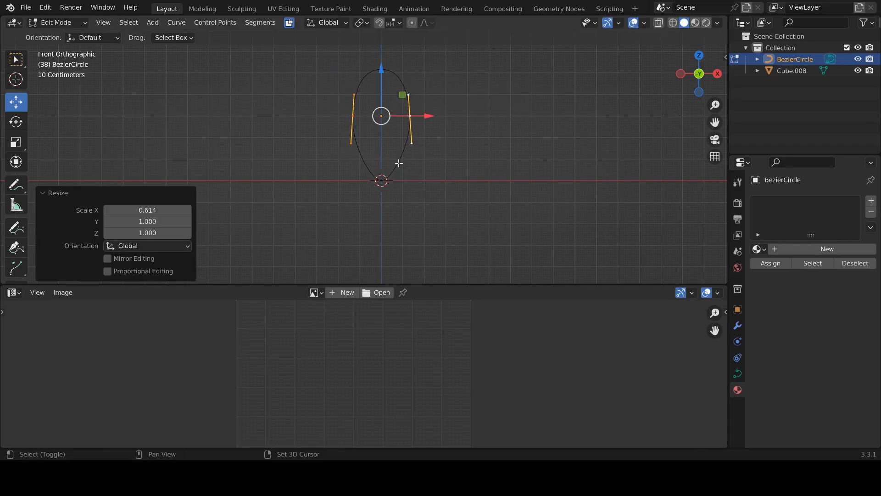
# - Move the bottom control point farther down to stretch the petal below the origin
pyautogui.keyDown('shift'); pyautogui.moveTo(392, 191); pyautogui.dragTo(397, 216, button='middle'); pyautogui.keyUp('shift')
pyautogui.click(387, 205)
pyautogui.moveTo(391, 153); pyautogui.dragTo(390, 169)
pyautogui.scroll(4, 390, 168)
pyautogui.click(545, 167)
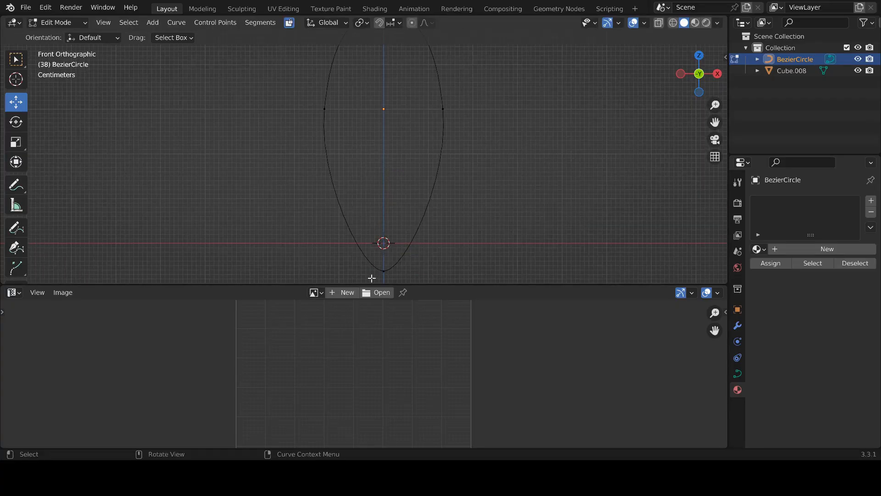
# - Shrink the bottom point's handles to sharpen the tip, and raise the whole petal about 0.071 m along Z
pyautogui.scroll(-3, 372, 278)
pyautogui.click(382, 268)
pyautogui.press('s')
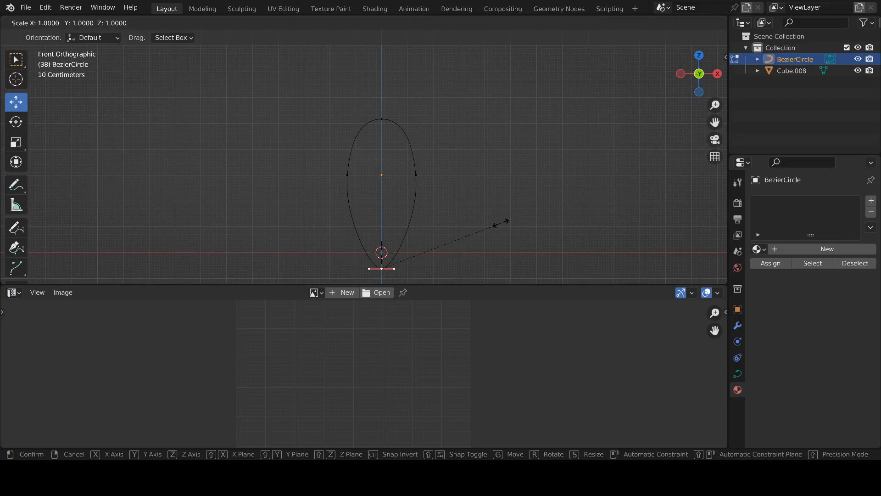
pyautogui.click(430, 233)
pyautogui.press('Tab')
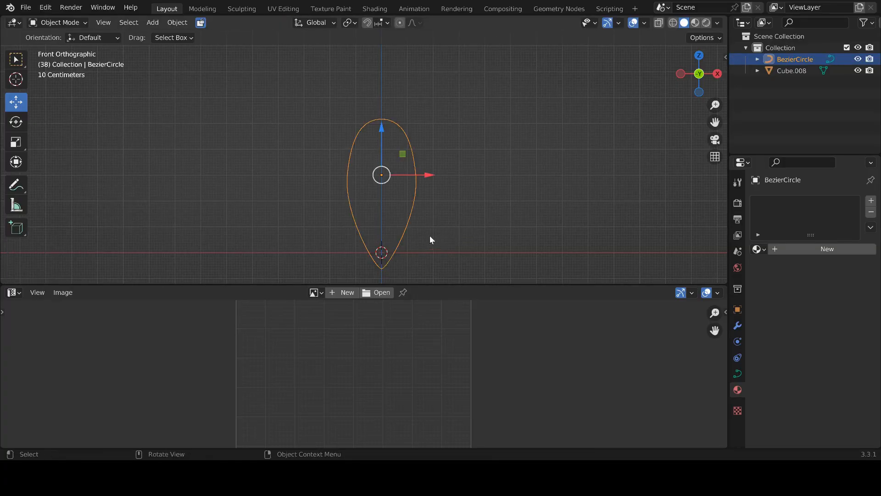
pyautogui.moveTo(383, 123); pyautogui.dragTo(383, 149)
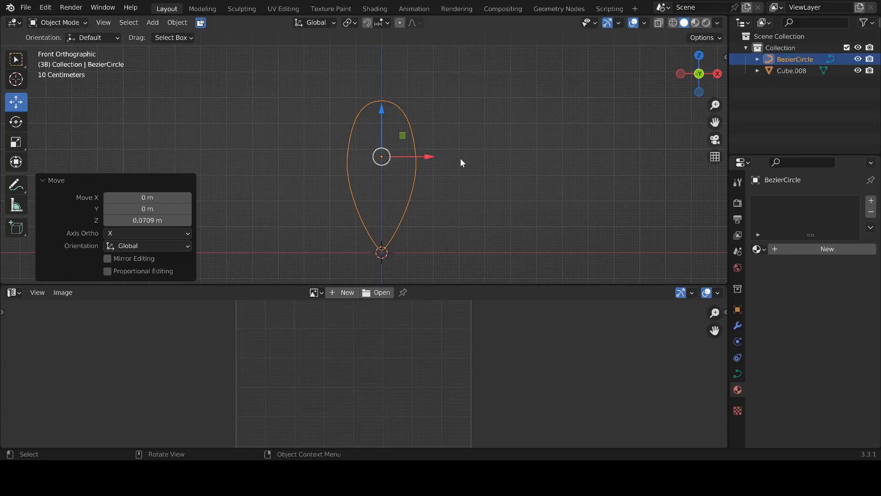
pyautogui.press('r')
pyautogui.click(500, 175)
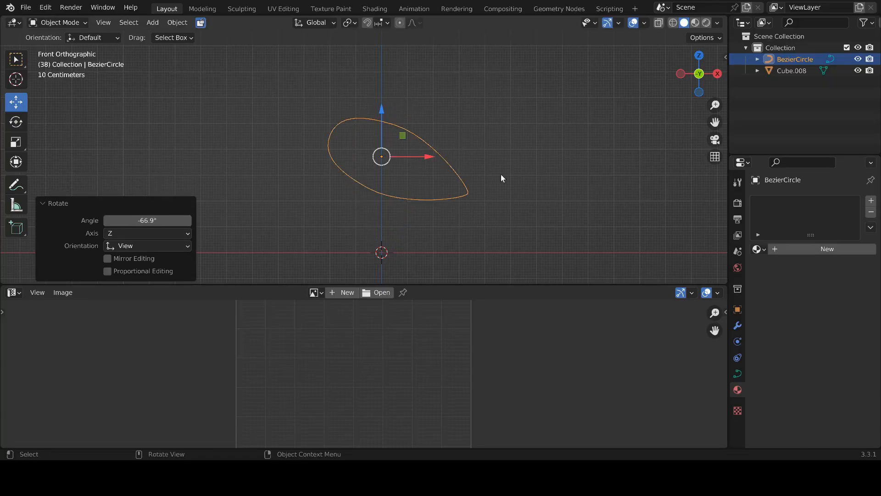
pyautogui.hotkey('ctrl', 'z')
# - Snap the 3D cursor to the petal's bottom control point and set the petal's origin to the 3D cursor
pyautogui.press('Tab')
pyautogui.hotkey('shift', 's')
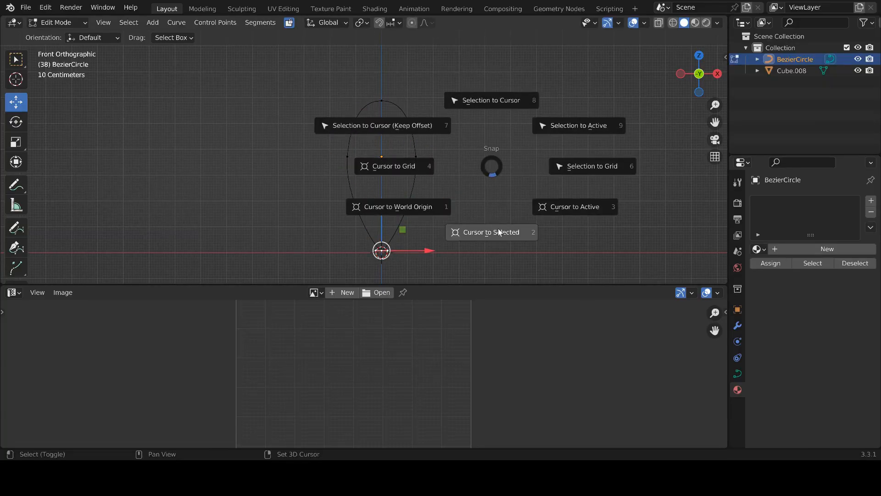
pyautogui.click(496, 236)
pyautogui.press('Tab')
pyautogui.rightClick(412, 183)
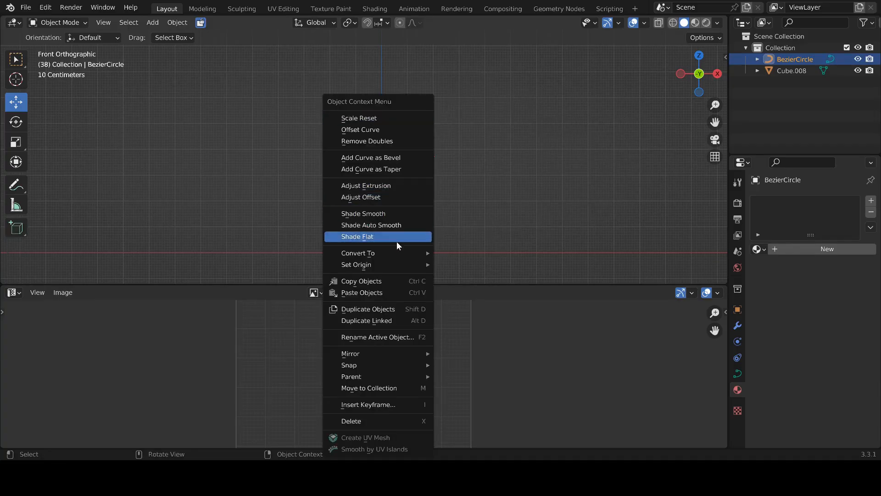
pyautogui.moveTo(386, 261)
pyautogui.click(479, 288)
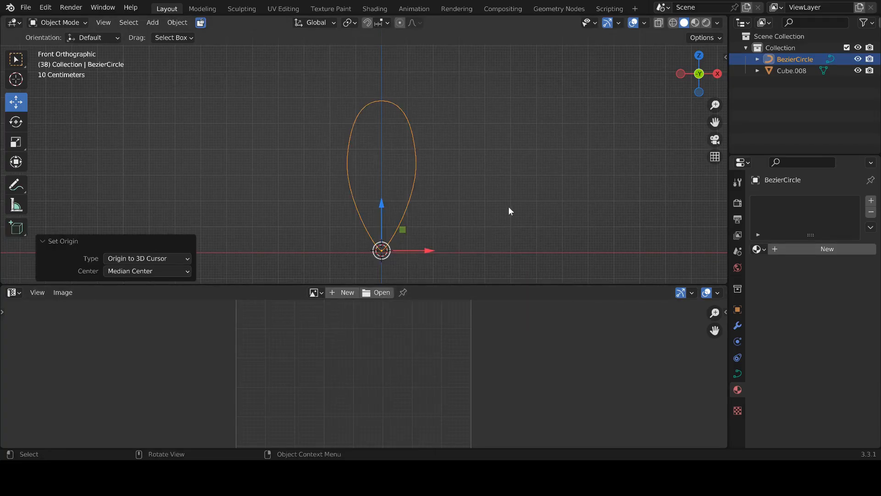
# - Rotate the petal by -45° around its tip in the front view
pyautogui.press('r')
pyautogui.click(474, 158)
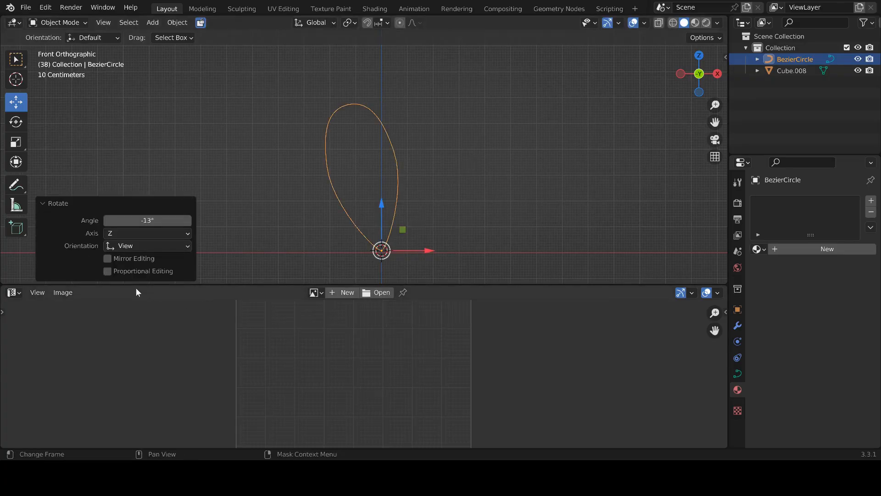
pyautogui.click(150, 221)
pyautogui.write('-4')
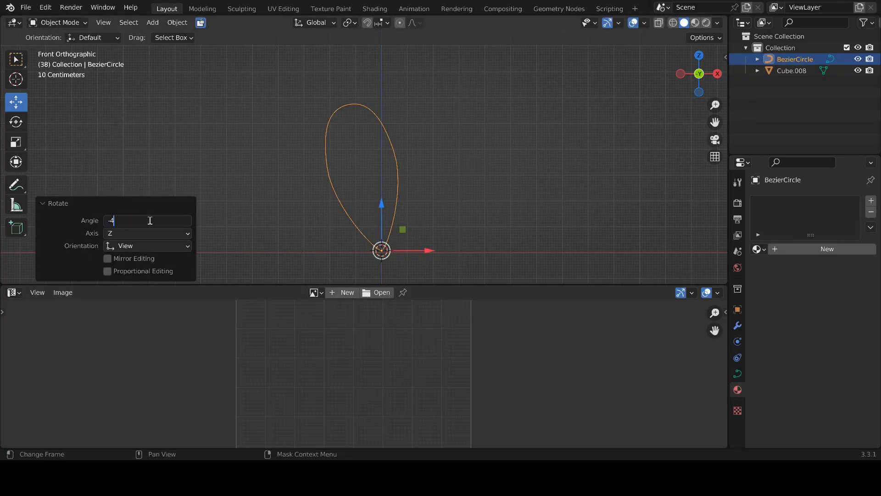
pyautogui.write('5')
pyautogui.press('Return')
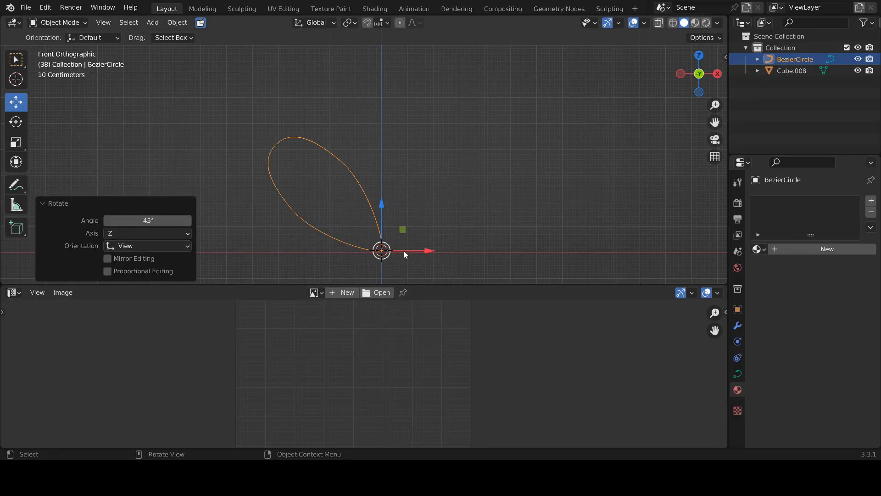
# - Change the petal's rotation angle to -50° and rotate it by about another -11.2°
pyautogui.scroll(-2, 404, 250)
pyautogui.keyDown('shift'); pyautogui.moveTo(408, 254); pyautogui.dragTo(415, 210, button='middle'); pyautogui.keyUp('shift')
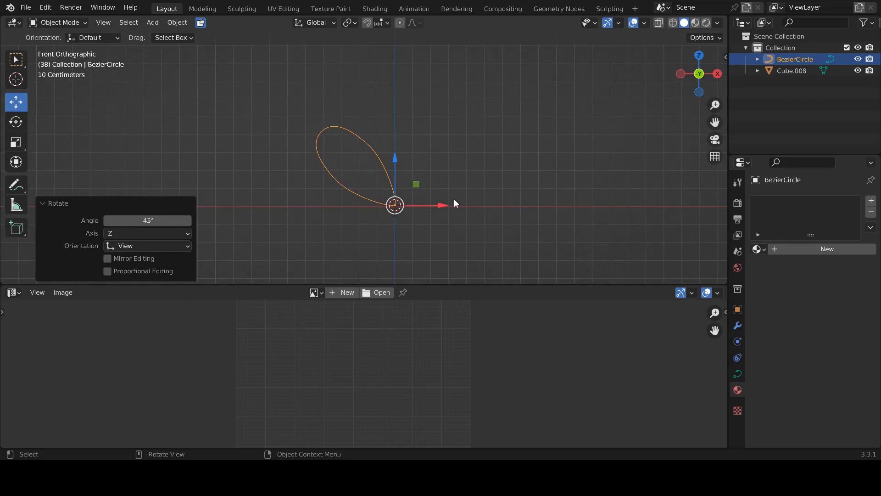
pyautogui.click(157, 223)
pyautogui.press('BackSpace')
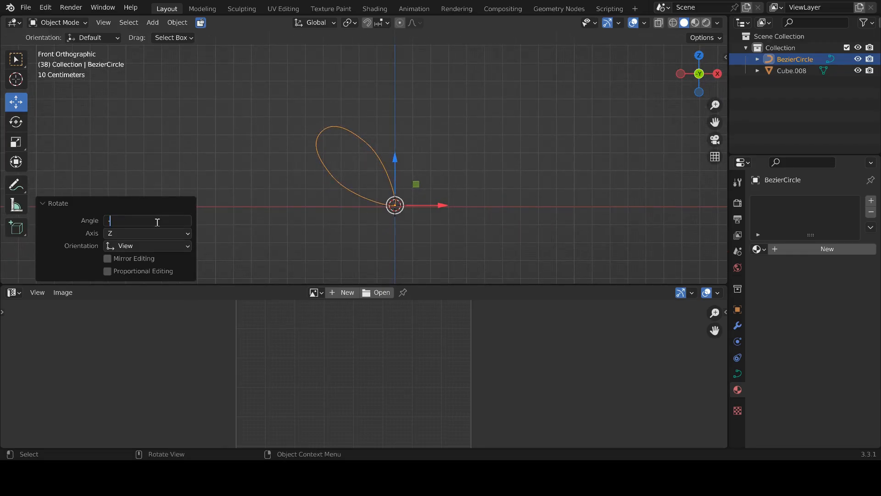
pyautogui.write('-50')
pyautogui.press('Return')
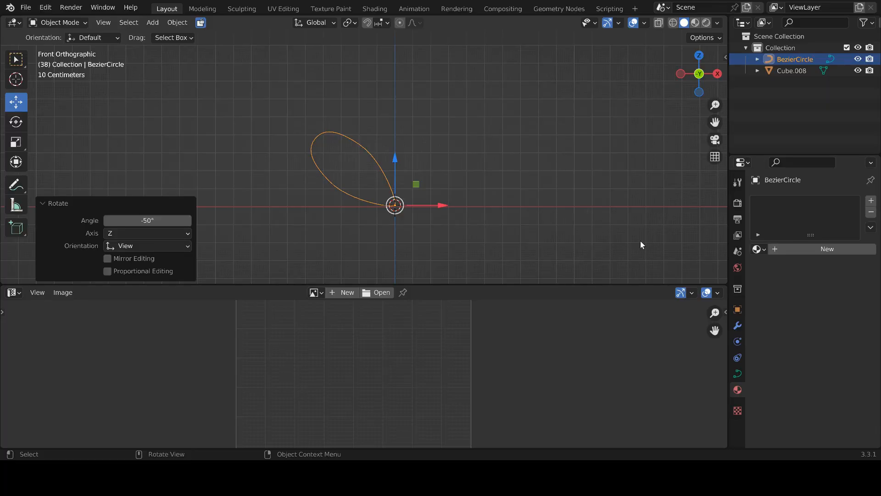
pyautogui.press('r')
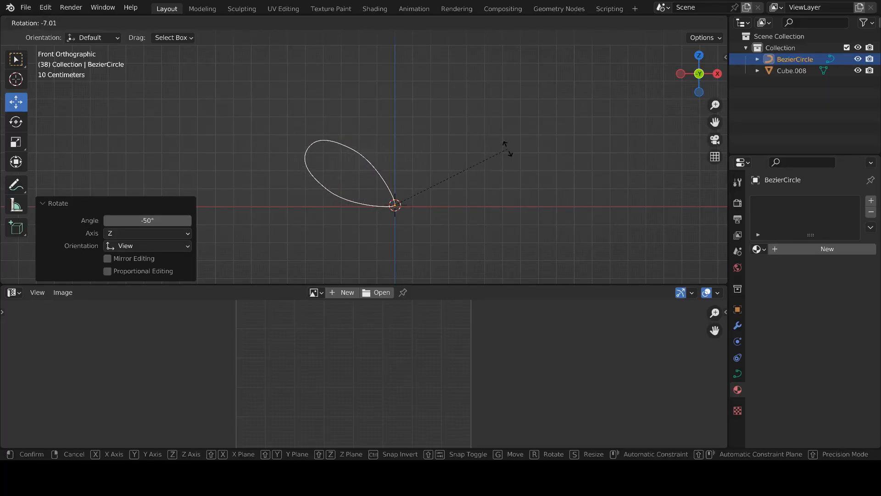
pyautogui.click(503, 149)
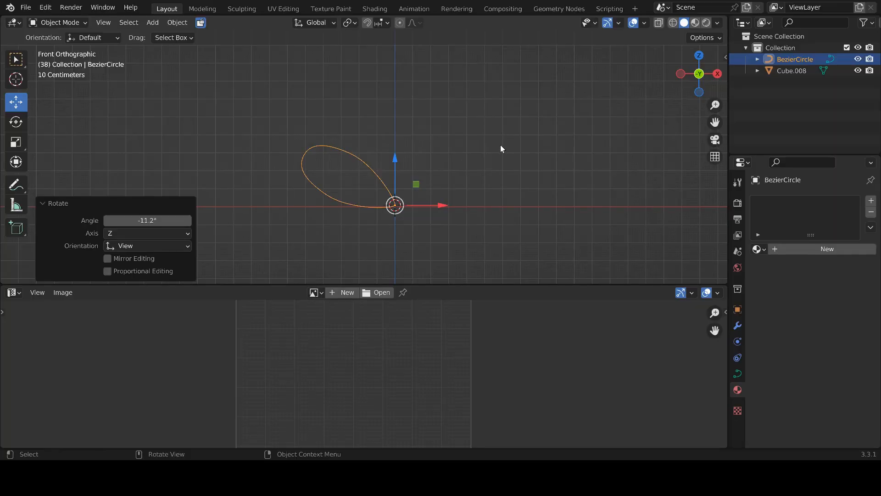
# - Duplicate the petal and rotate the copy by about -66.2° around the shared tip
pyautogui.hotkey('shift', 'd')
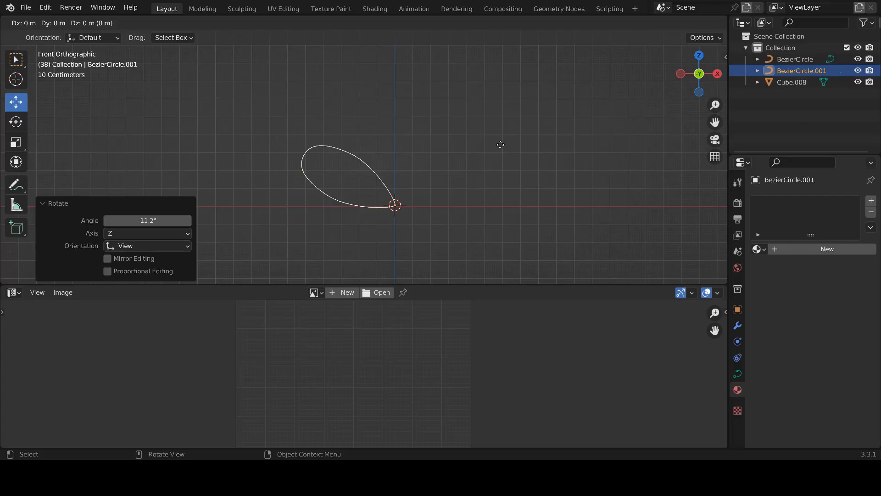
pyautogui.press('r')
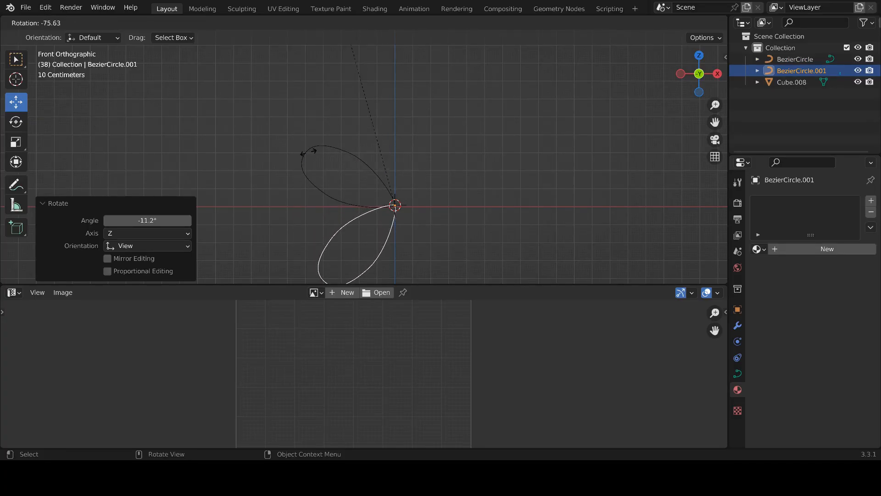
pyautogui.click(365, 183)
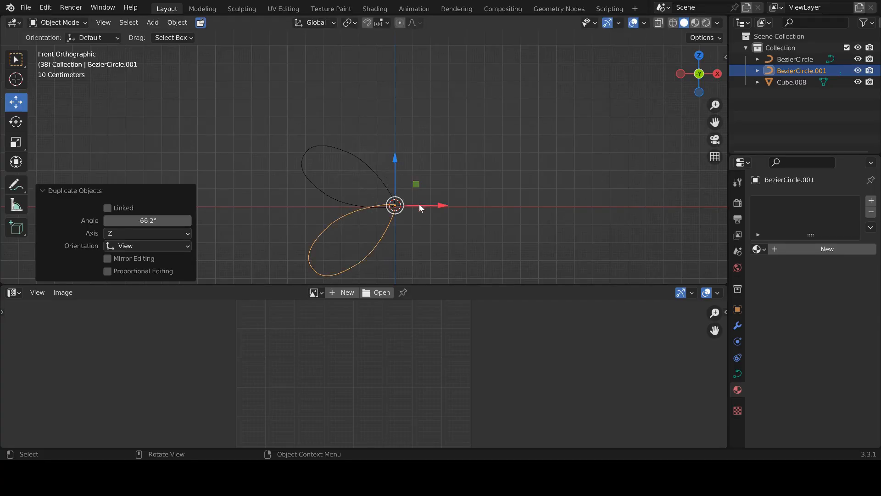
# - Move the duplicated petal down about 0.034 m along Z and rotate it back by about 12.3°
pyautogui.moveTo(395, 158); pyautogui.dragTo(396, 164)
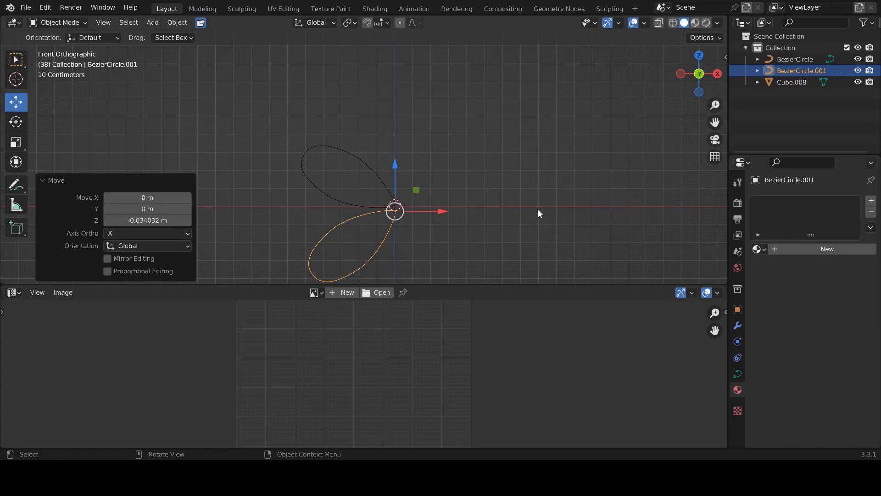
pyautogui.press('r')
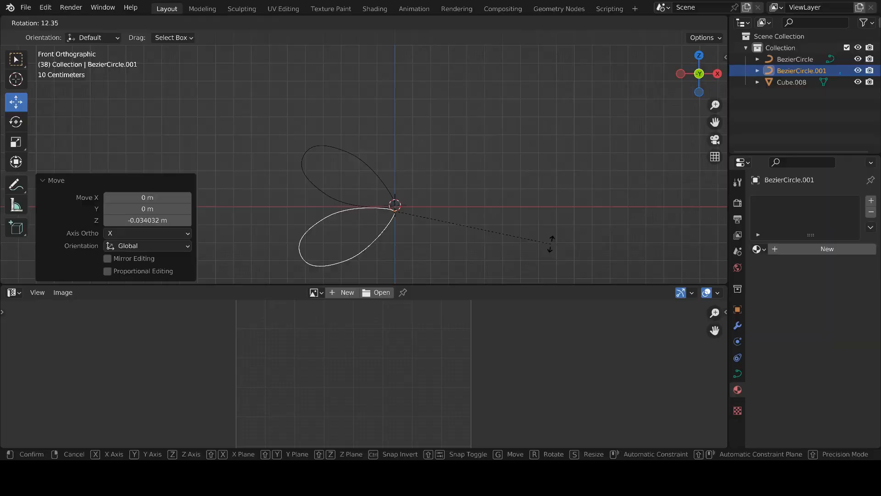
pyautogui.click(550, 243)
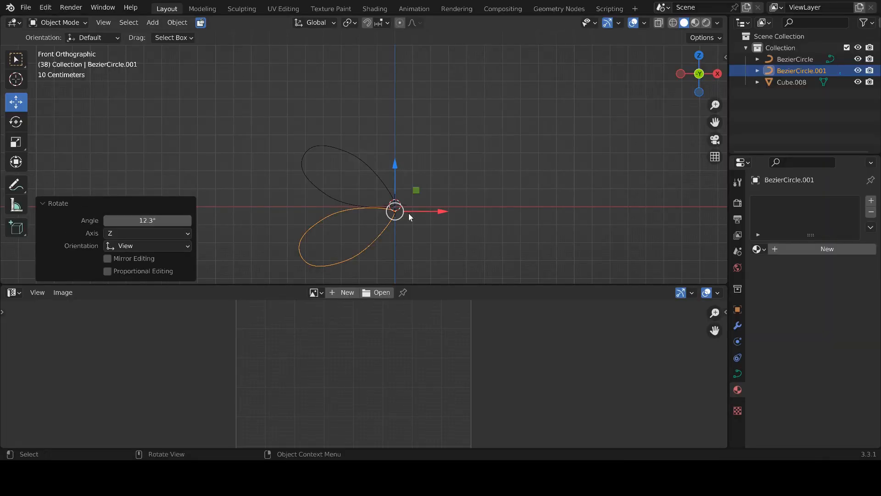
# - Select both petals with the upper one active and add a Curve modifier to it
pyautogui.keyDown('shift'); pyautogui.click(342, 199); pyautogui.keyUp('shift')
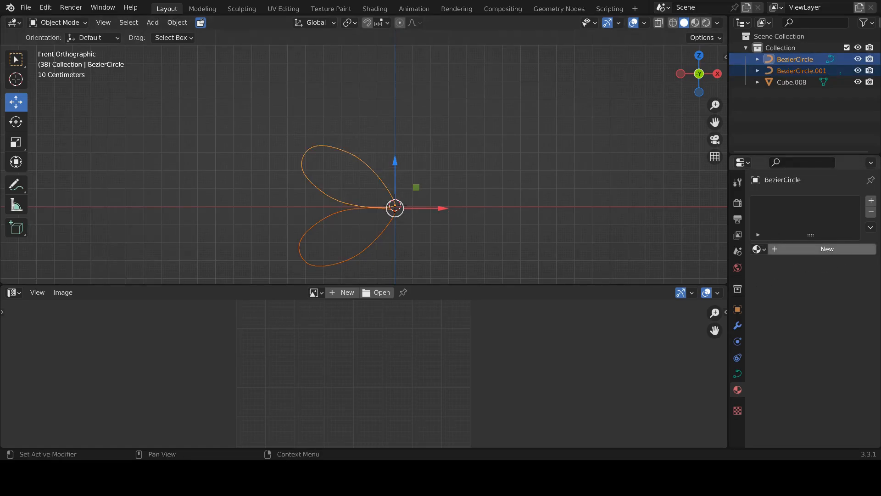
pyautogui.click(737, 325)
pyautogui.click(780, 201)
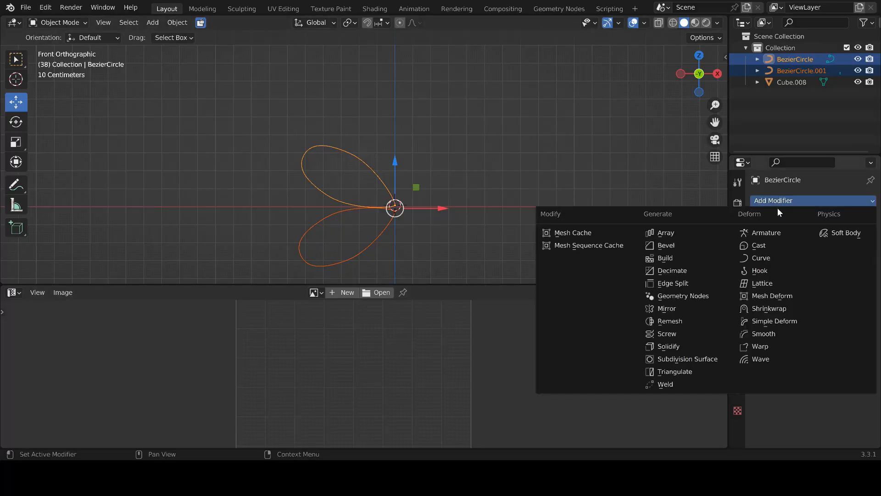
pyautogui.click(757, 258)
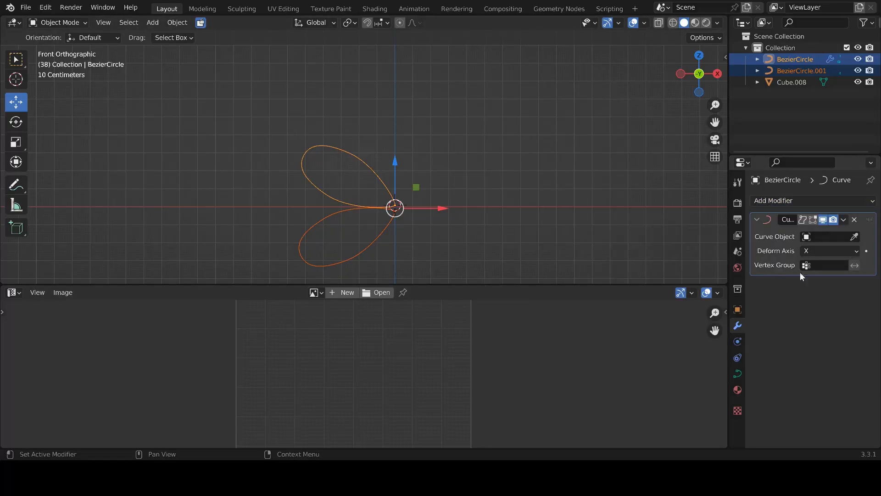
# - Remove the Curve modifier from the upper petal and set its curve bevel resolution to 2
pyautogui.click(855, 219)
pyautogui.click(738, 373)
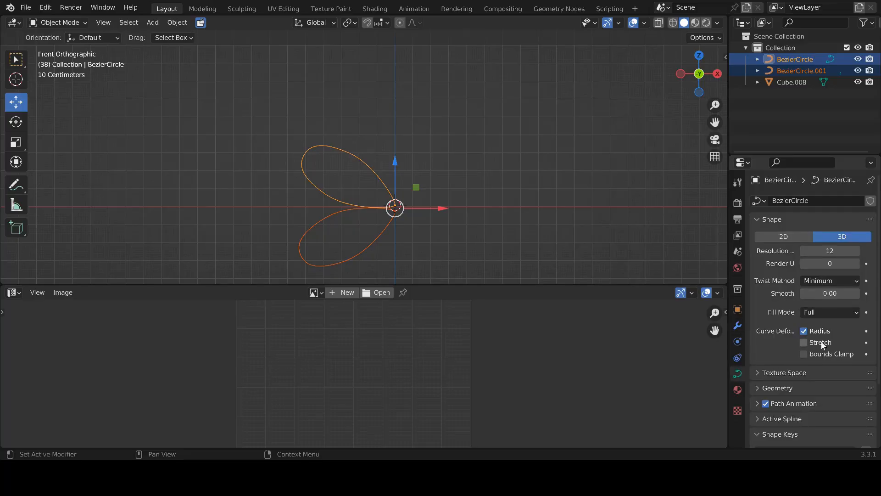
pyautogui.scroll(-4, 815, 340)
pyautogui.click(776, 309)
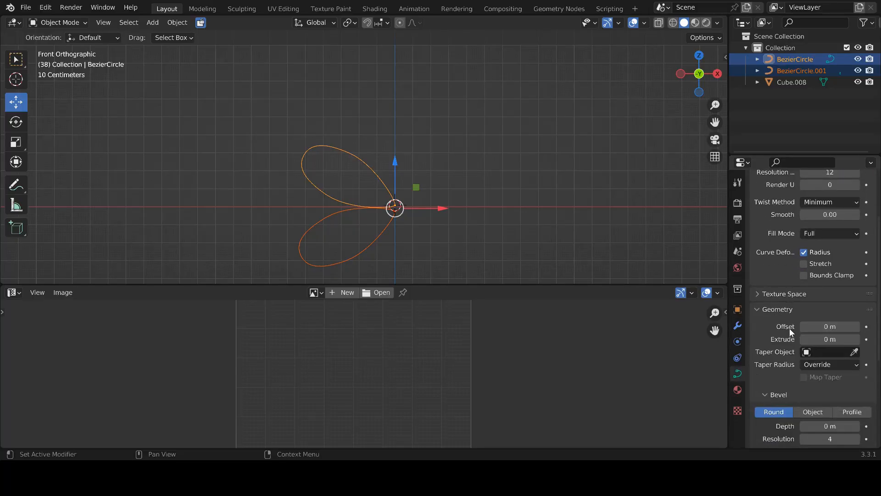
pyautogui.scroll(-3, 793, 363)
pyautogui.moveTo(830, 375); pyautogui.dragTo(817, 375)
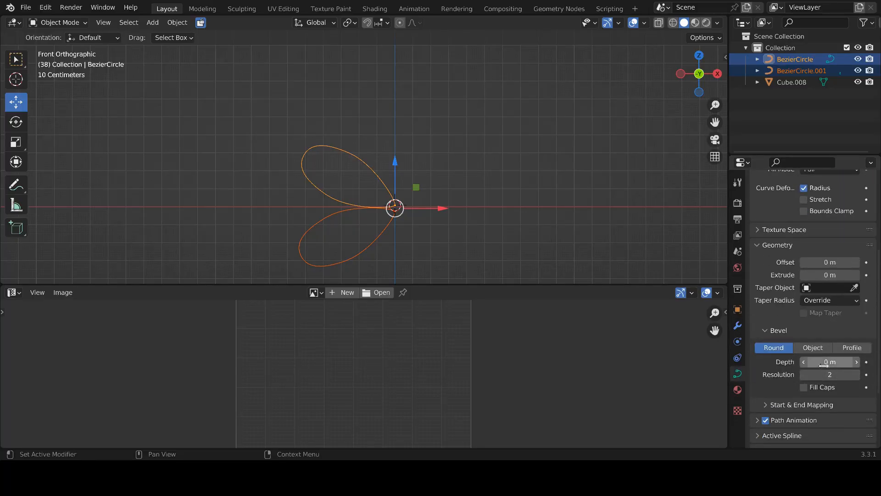
# - Thicken the upper petal into a tube by raising its bevel depth to 0.18 m
pyautogui.click(857, 362)
pyautogui.click(857, 363)
pyautogui.click(857, 363)
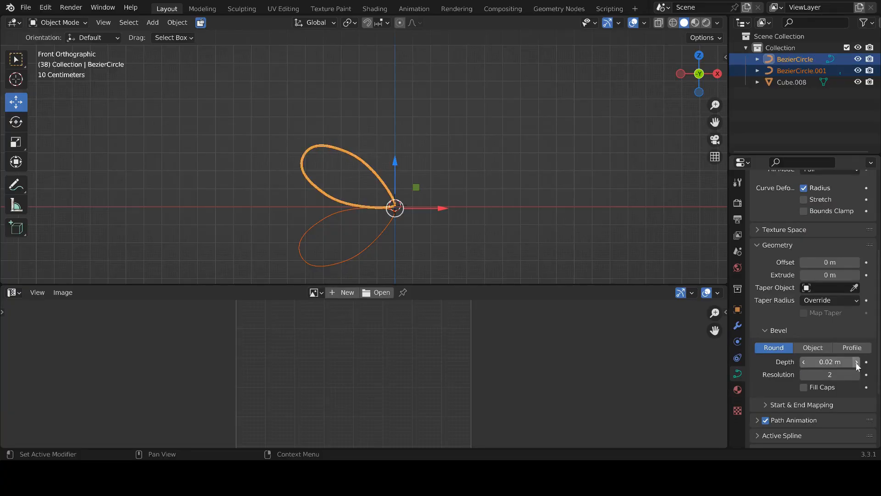
pyautogui.click(857, 362)
pyautogui.click(857, 363)
pyautogui.click(857, 363)
pyautogui.click(857, 363)
pyautogui.click(857, 362)
pyautogui.click(857, 362)
pyautogui.click(857, 362)
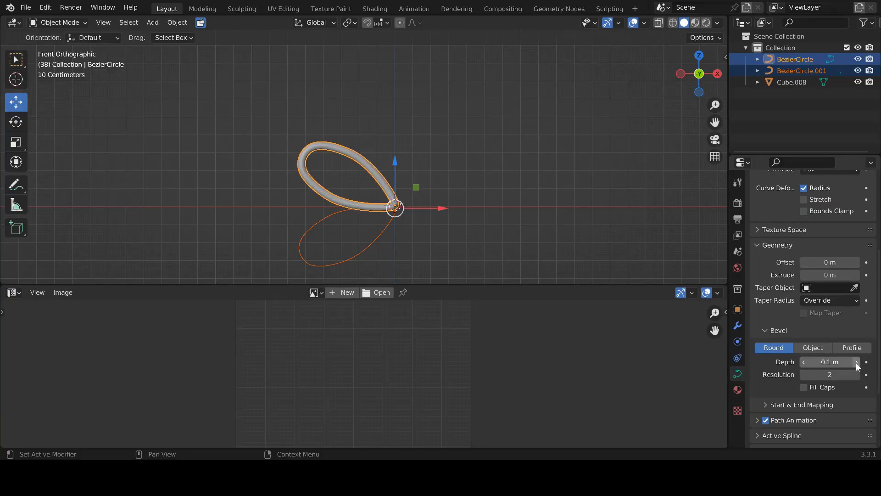
pyautogui.click(857, 362)
pyautogui.click(857, 363)
pyautogui.click(857, 362)
pyautogui.click(857, 363)
pyautogui.click(857, 363)
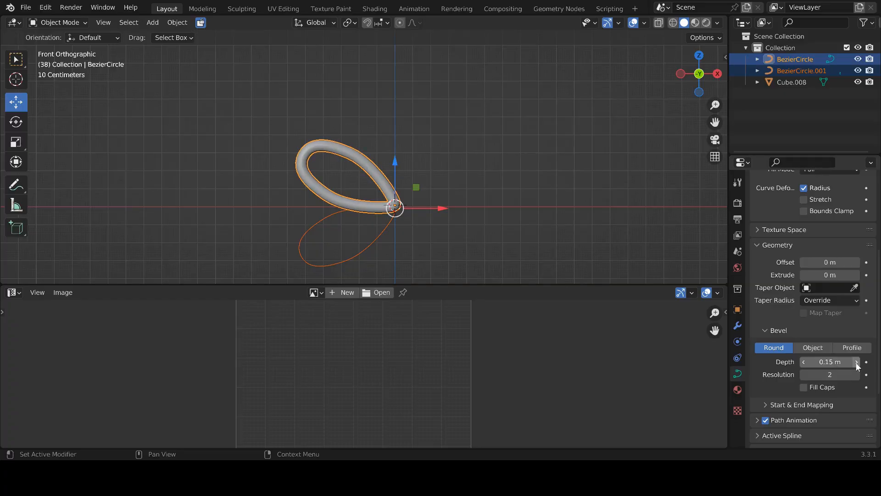
pyautogui.click(857, 363)
pyautogui.click(857, 363)
pyautogui.click(857, 362)
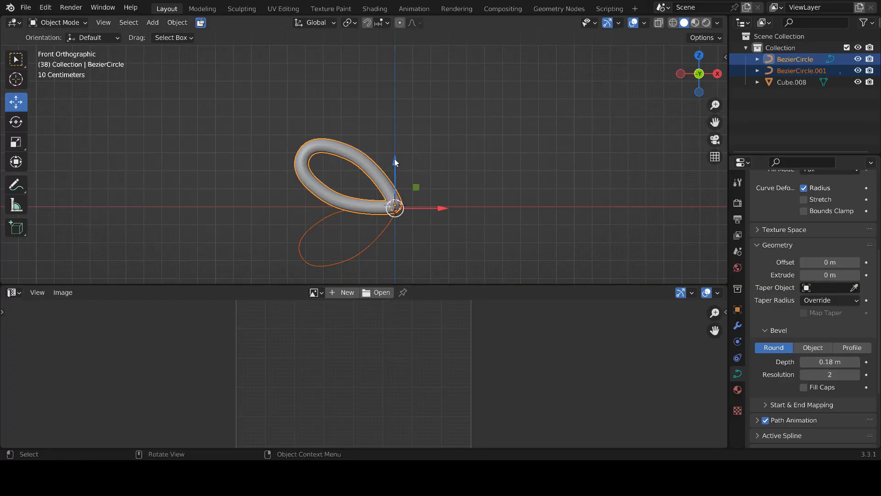
pyautogui.moveTo(394, 161); pyautogui.dragTo(393, 145)
pyautogui.hotkey('ctrl', 'z')
pyautogui.keyDown('shift'); pyautogui.click(372, 236); pyautogui.keyUp('shift')
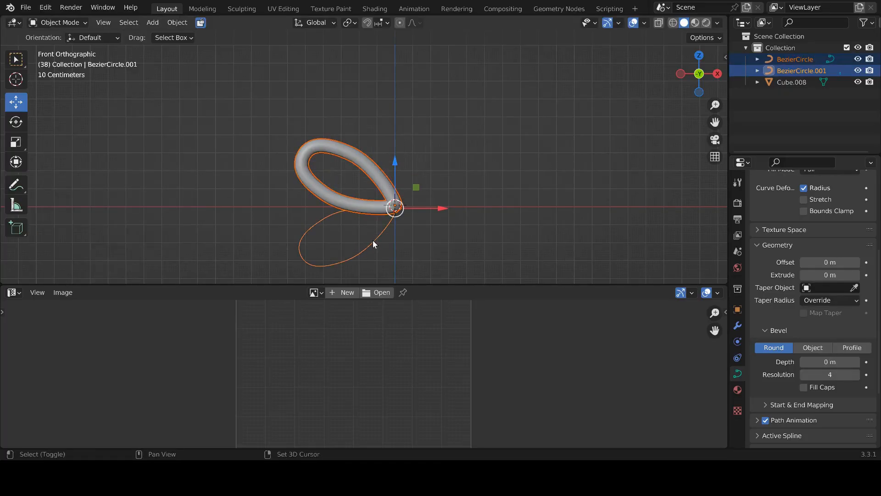
pyautogui.keyDown('shift'); pyautogui.click(373, 240); pyautogui.keyUp('shift')
pyautogui.keyDown('shift'); pyautogui.click(372, 241); pyautogui.keyUp('shift')
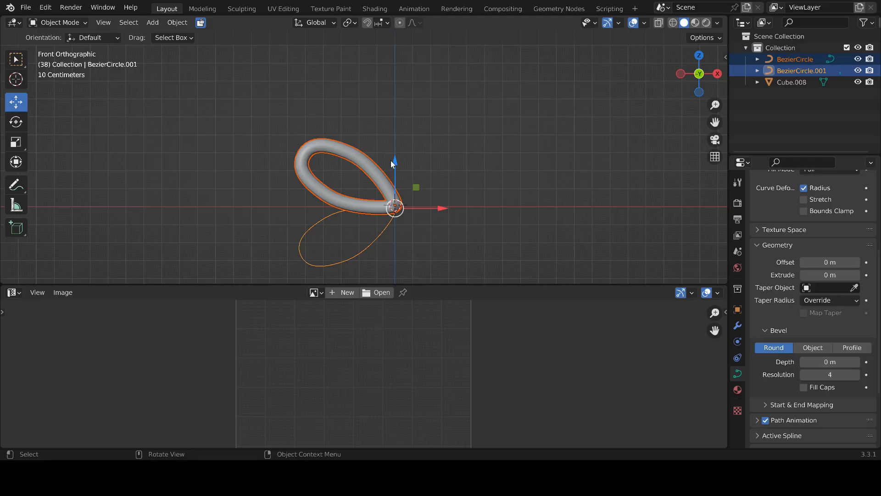
# - Move only the upper petal up about 0.042 m along Z
pyautogui.click(388, 183)
pyautogui.moveTo(393, 153); pyautogui.dragTo(387, 176)
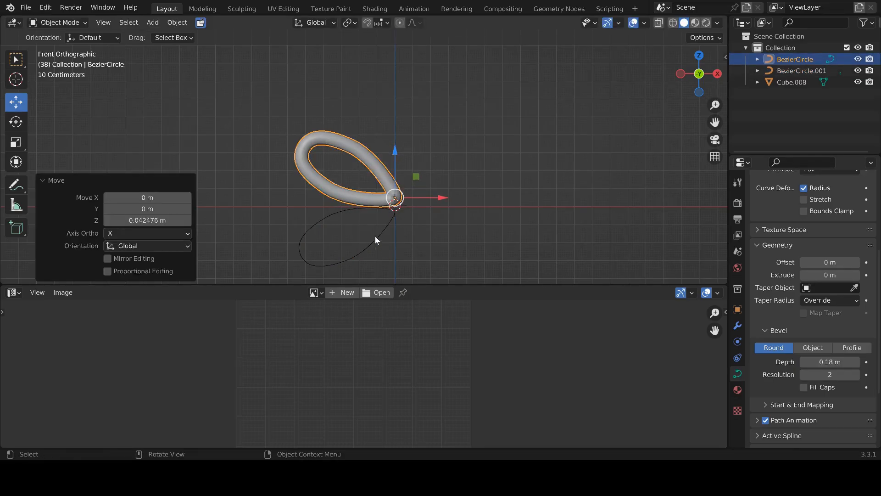
# - Set the lower petal's bevel depth to 0.18 m and deselect it
pyautogui.click(379, 235)
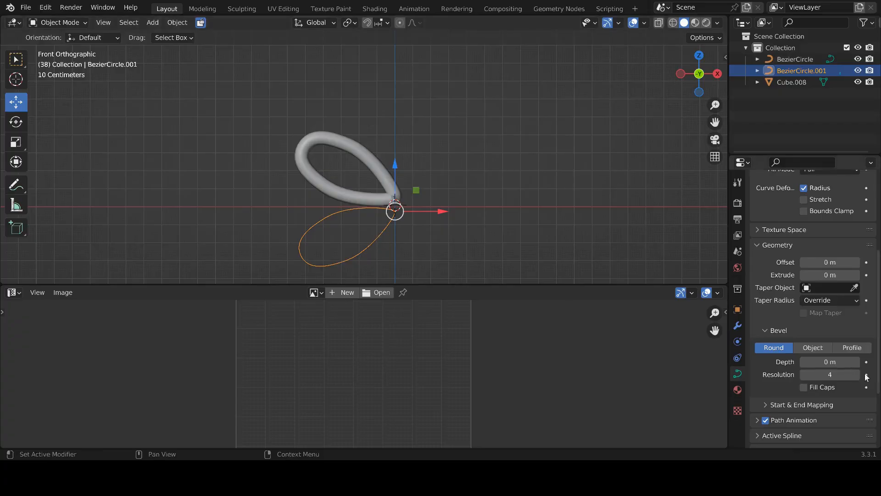
pyautogui.click(835, 362)
pyautogui.write('0.18')
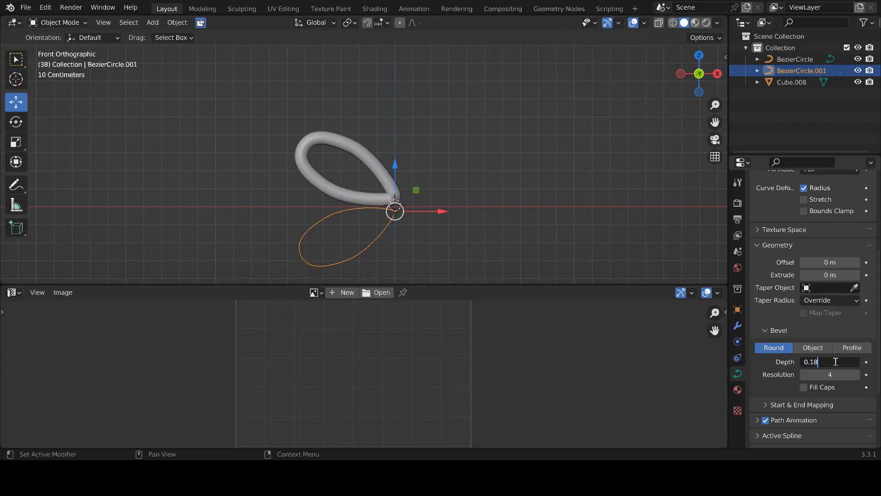
pyautogui.press('Return')
pyautogui.click(476, 177)
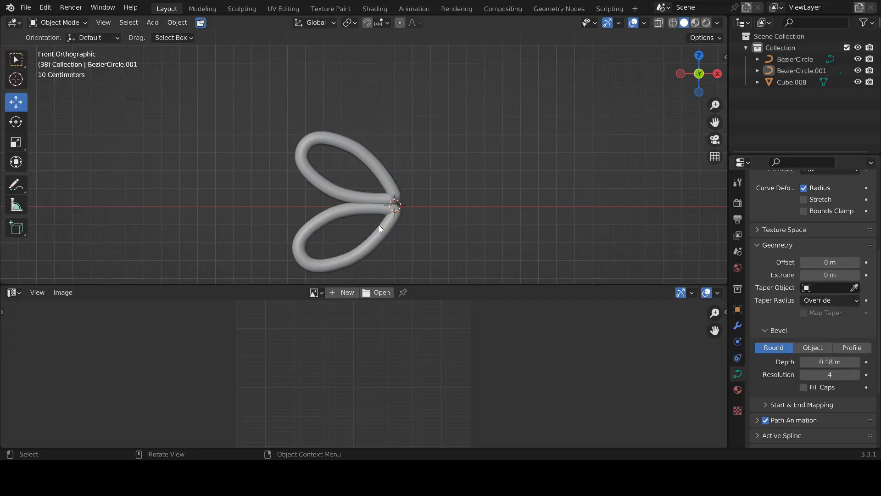
# - Duplicate the upper petal in place and scale the copy uniformly to about 0.7
pyautogui.click(376, 225)
pyautogui.click(449, 158)
pyautogui.click(389, 197)
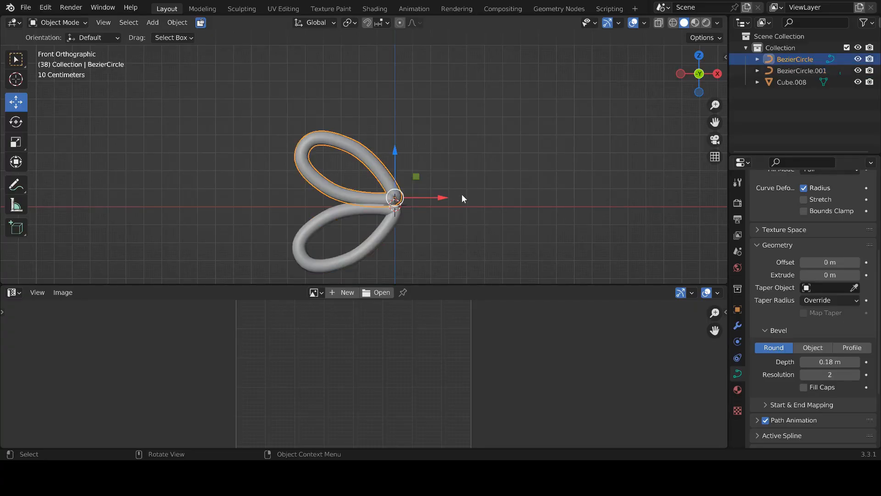
pyautogui.hotkey('shift', 'd')
pyautogui.press('Escape')
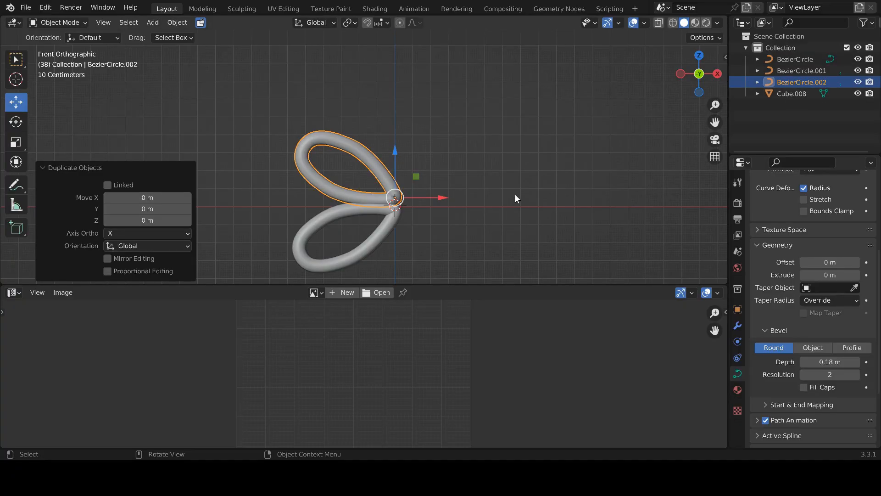
pyautogui.press('s')
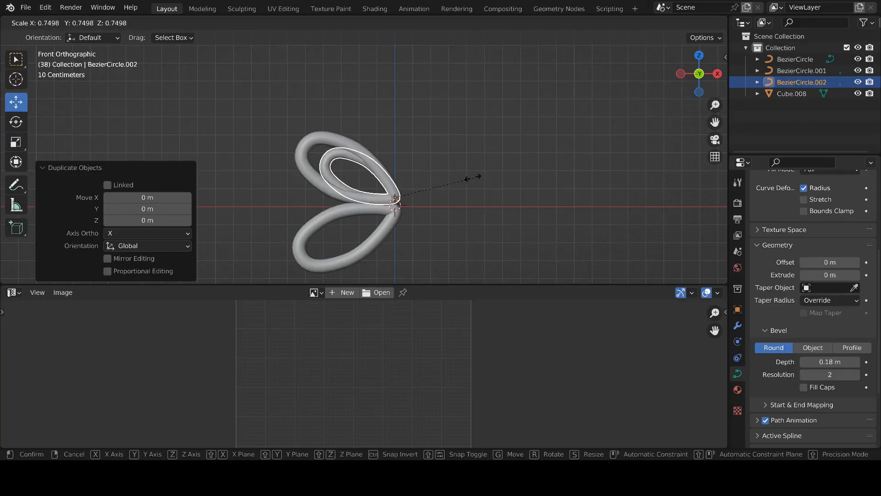
pyautogui.click(467, 176)
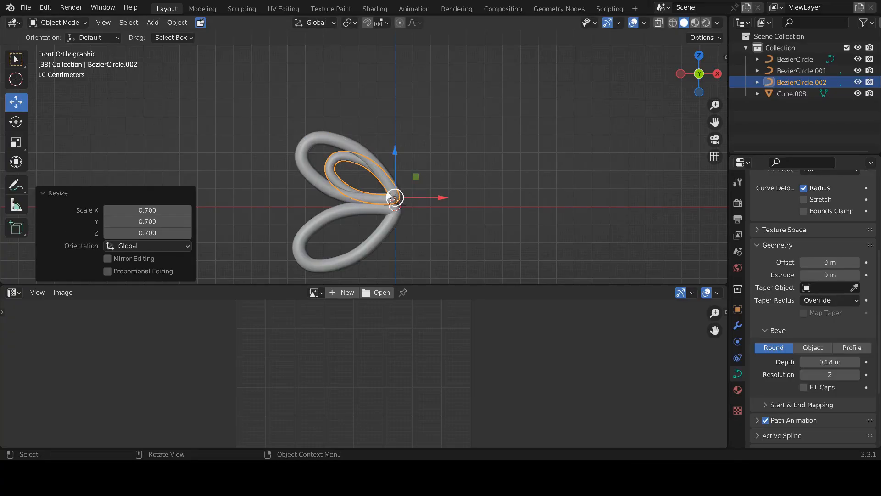
# - Move the inner petal copy about -0.071 m in X and 0.039 m in Z, and scale it by about 1.121
pyautogui.press('g')
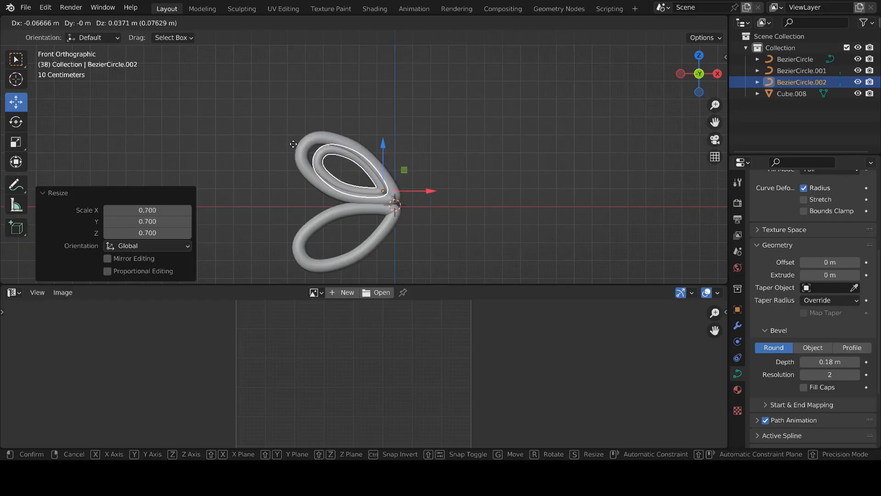
pyautogui.click(293, 144)
pyautogui.press('s')
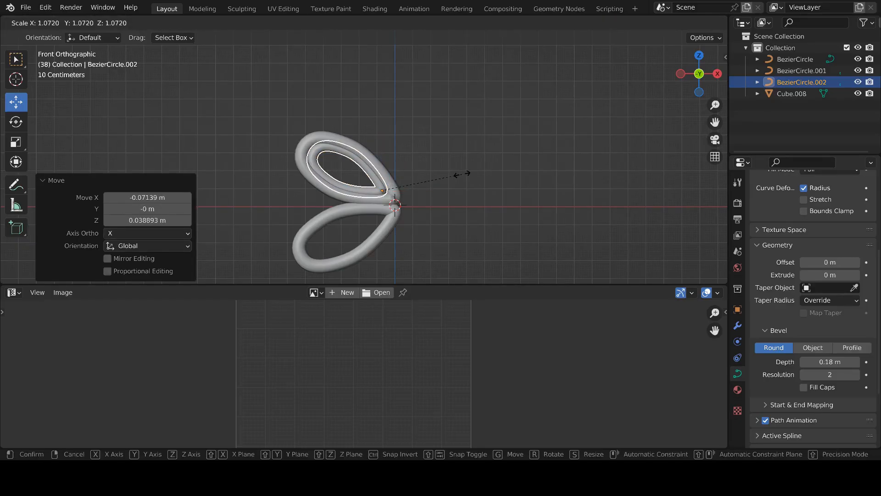
pyautogui.click(465, 173)
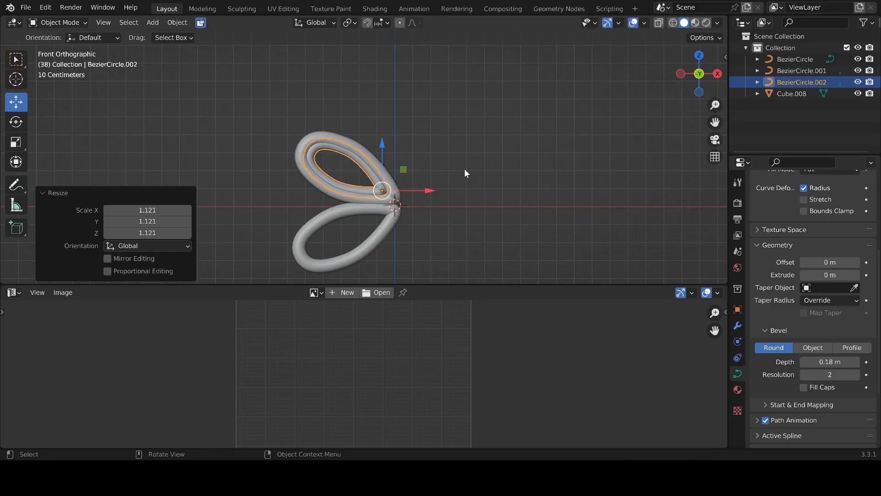
# - Scale the inner petal by about 0.816 and set its bevel depth to 0.12 m
pyautogui.moveTo(807, 361); pyautogui.dragTo(802, 358)
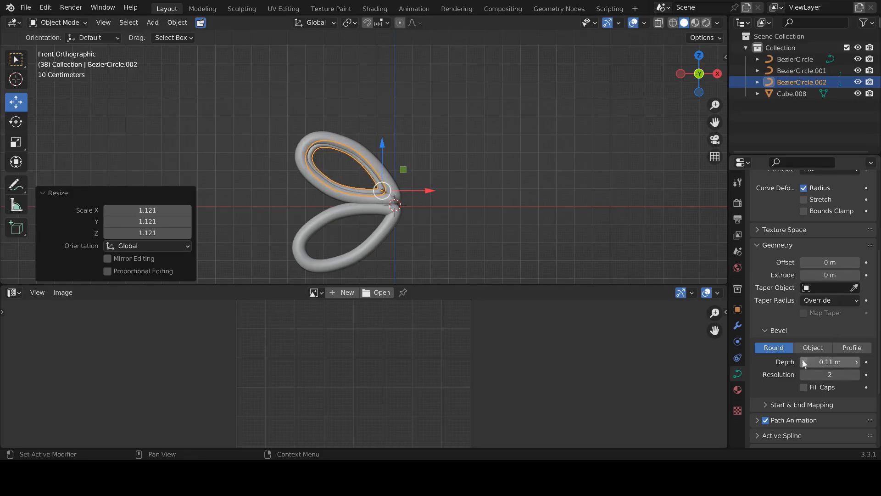
pyautogui.press('s')
pyautogui.click(516, 197)
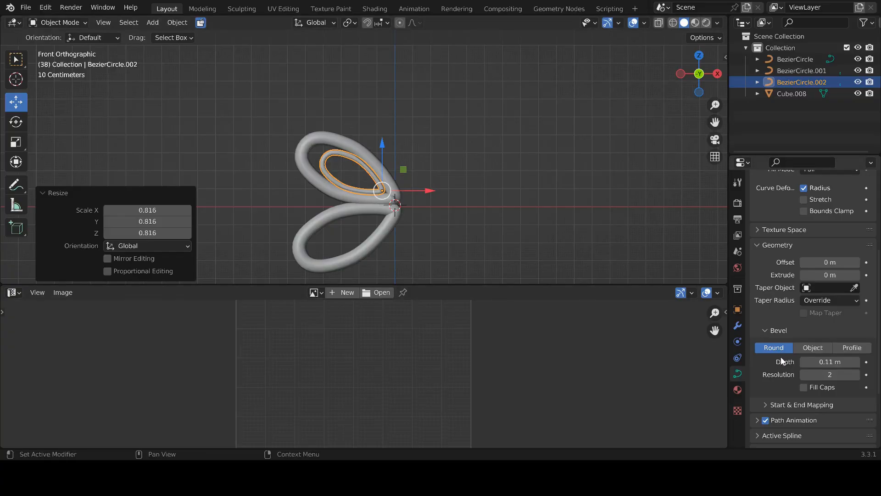
pyautogui.click(806, 363)
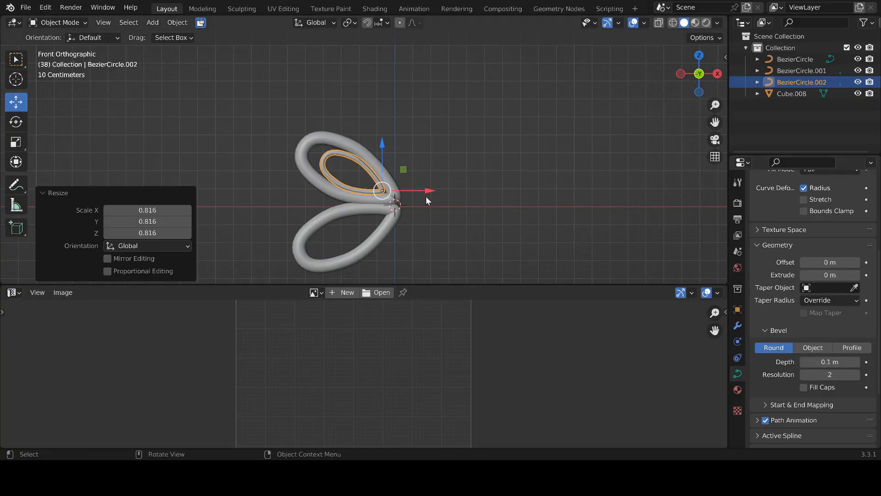
pyautogui.click(860, 362)
pyautogui.click(860, 362)
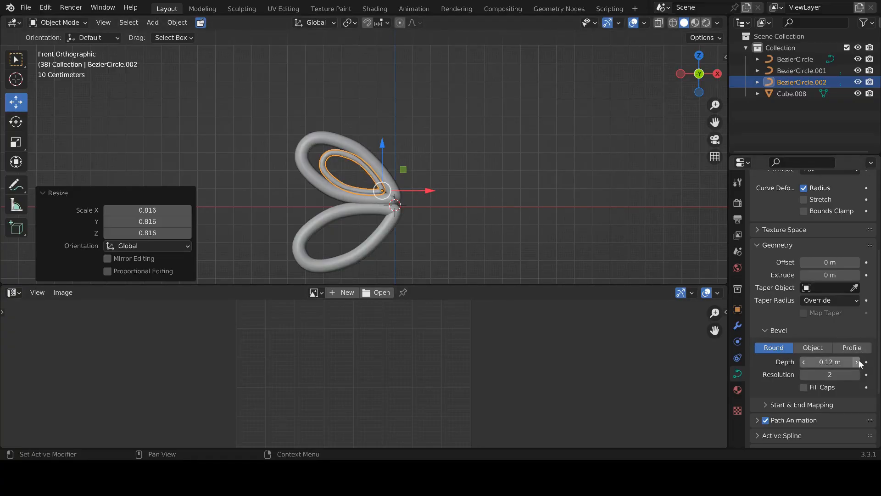
pyautogui.press('s')
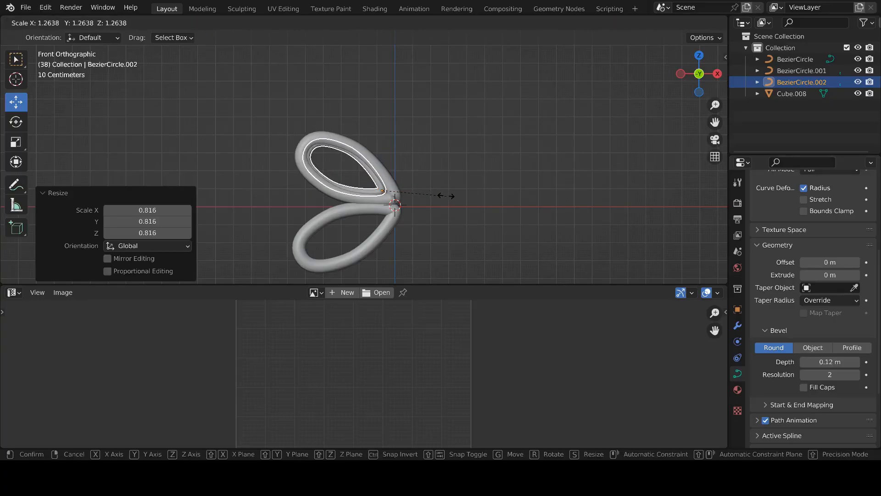
pyautogui.click(444, 194)
pyautogui.hotkey('ctrl', 'z')
# - In Edit Mode, move the inner petal's outer-end control point about -0.074 m in X and 0.039 m in Z, and shorten its handles
pyautogui.press('Tab')
pyautogui.click(323, 156)
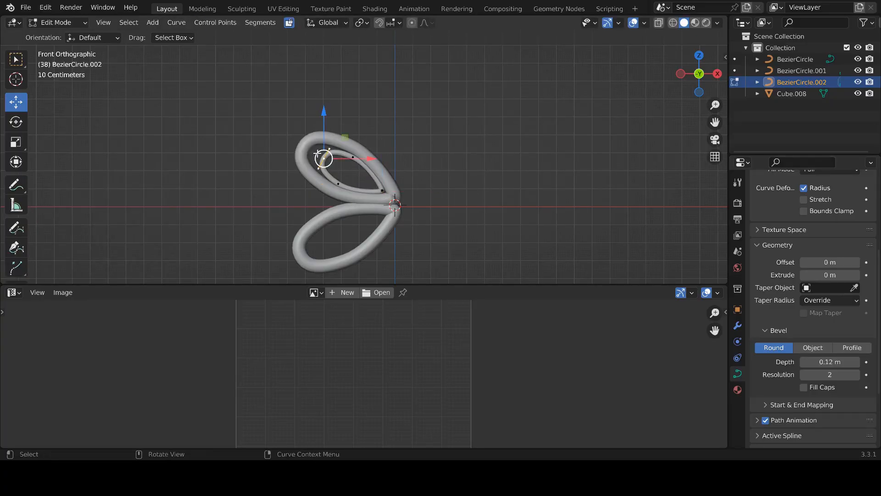
pyautogui.press('g')
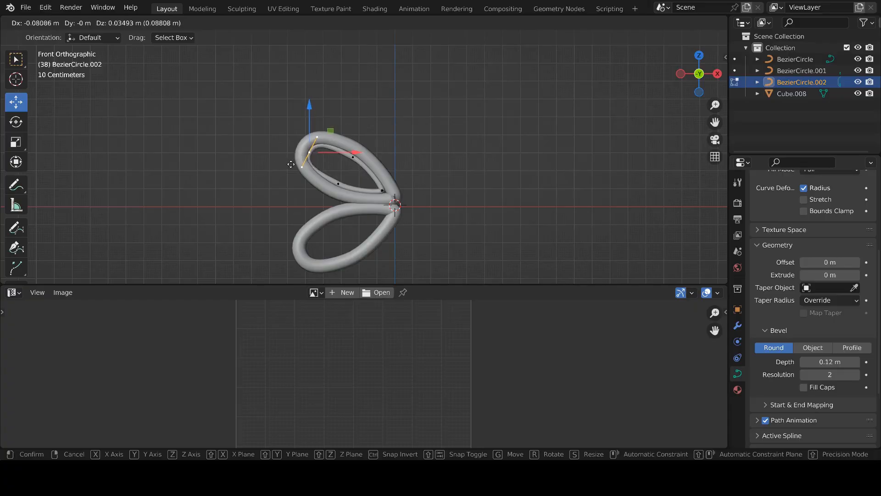
pyautogui.click(300, 144)
pyautogui.press('s')
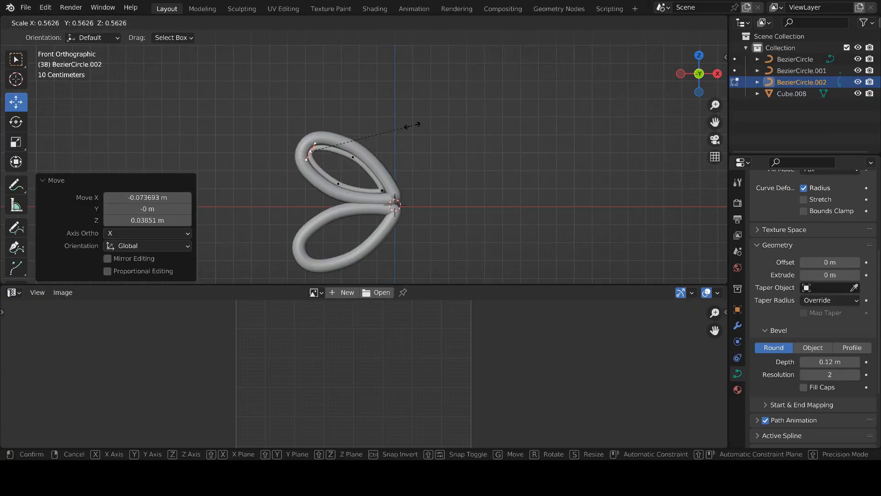
pyautogui.click(454, 118)
pyautogui.click(352, 158)
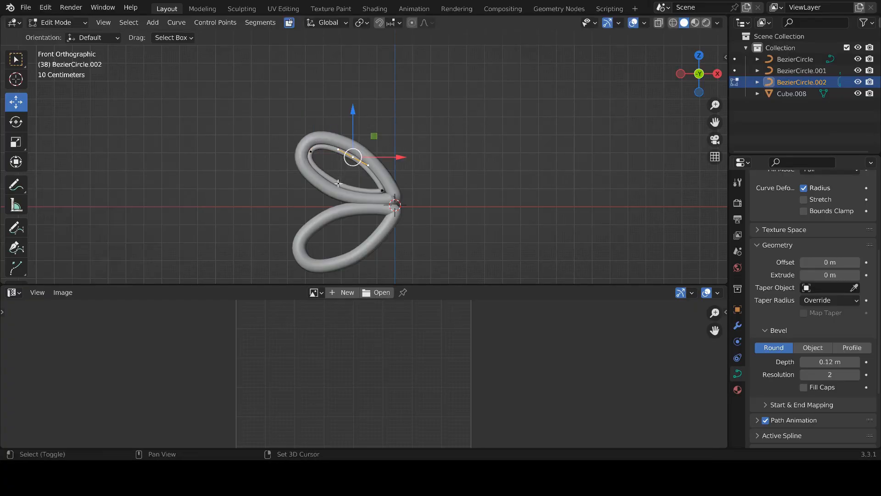
pyautogui.keyDown('shift'); pyautogui.click(339, 182); pyautogui.keyUp('shift')
pyautogui.press('s')
pyautogui.click(407, 154)
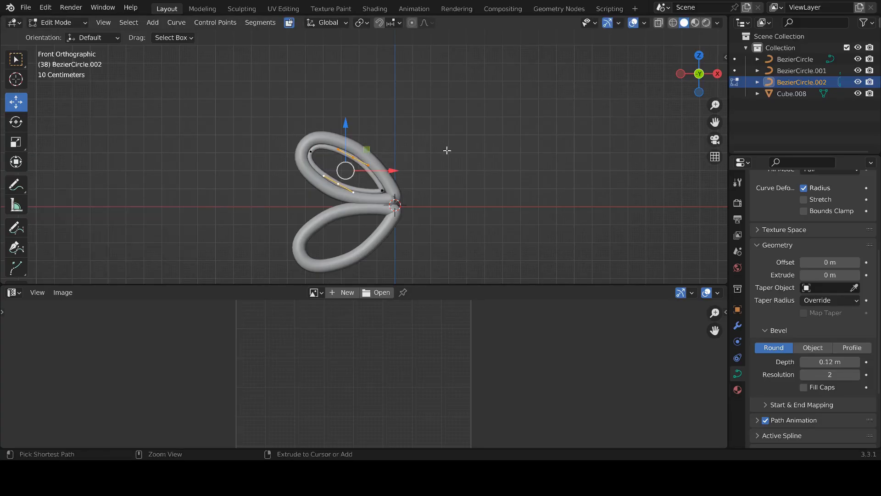
# - Use the Radius tool to thicken the inner petal at its outer-end control point by a factor of about 1.425
pyautogui.scroll(3, 409, 137)
pyautogui.keyDown('shift'); pyautogui.moveTo(379, 171); pyautogui.dragTo(458, 171, button='middle'); pyautogui.keyUp('shift')
pyautogui.scroll(5, 346, 154)
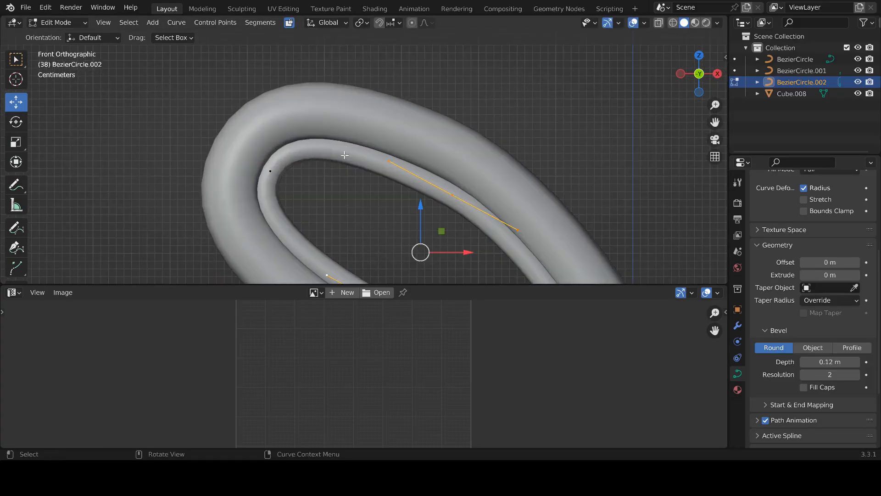
pyautogui.click(273, 170)
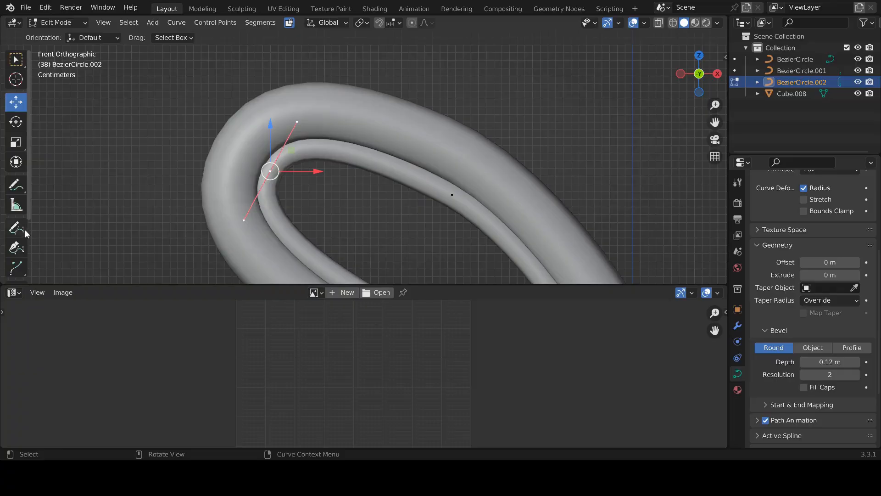
pyautogui.scroll(-3, 23, 234)
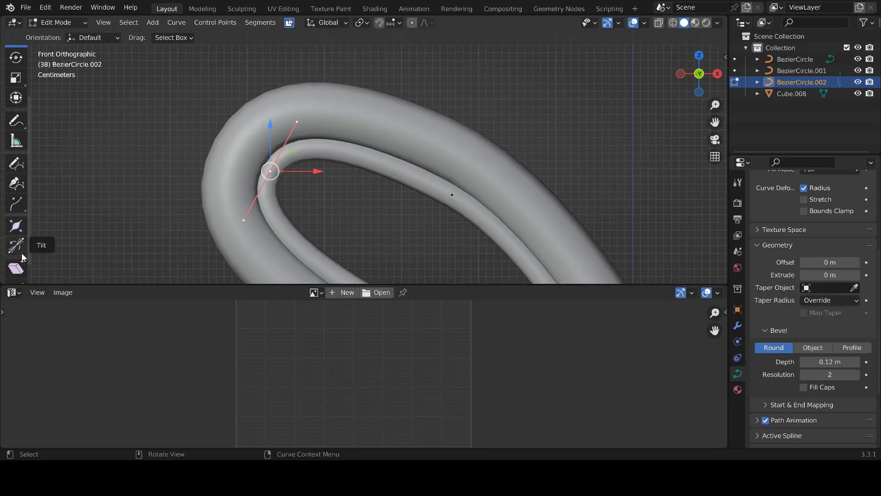
pyautogui.click(16, 226)
pyautogui.moveTo(271, 170); pyautogui.dragTo(287, 176)
pyautogui.scroll(-7, 338, 136)
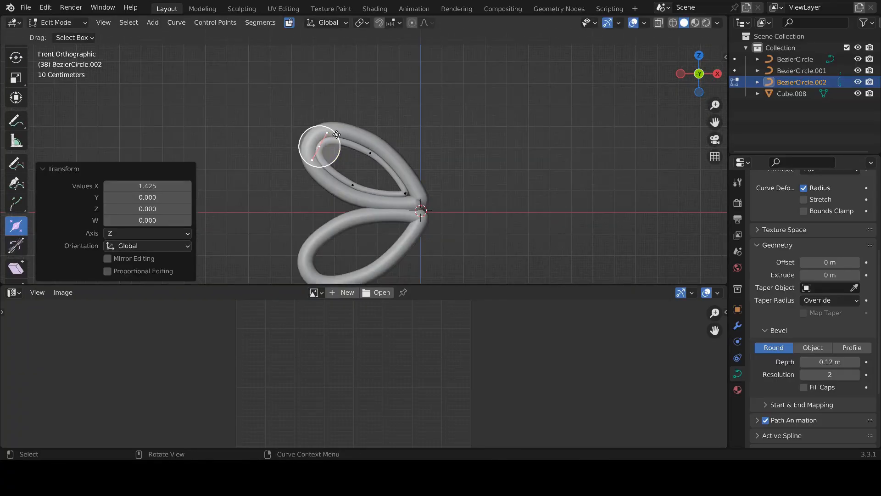
# - Nudge the upper inner petal's origin-end control point slightly toward the origin
pyautogui.click(405, 193)
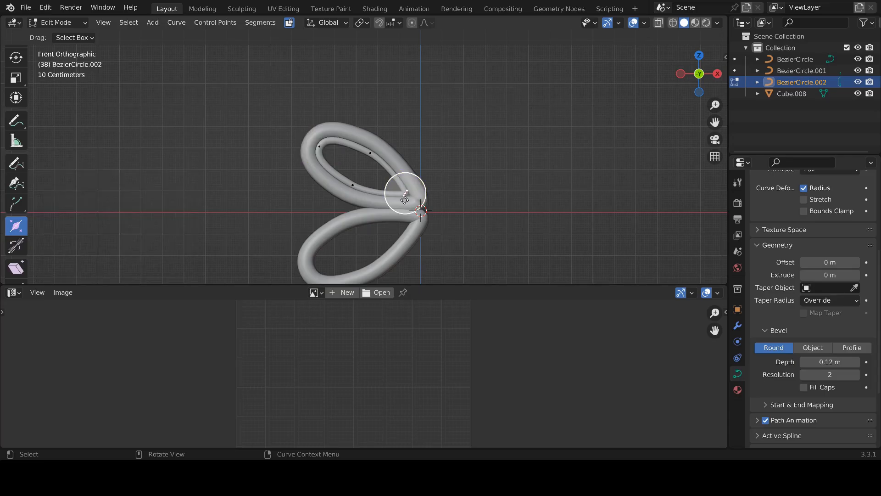
pyautogui.scroll(3, 16, 106)
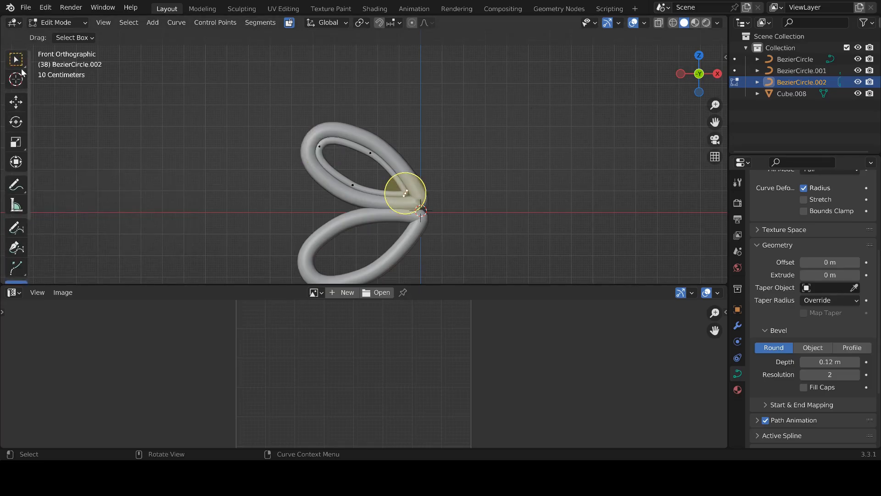
pyautogui.click(16, 103)
pyautogui.press('g')
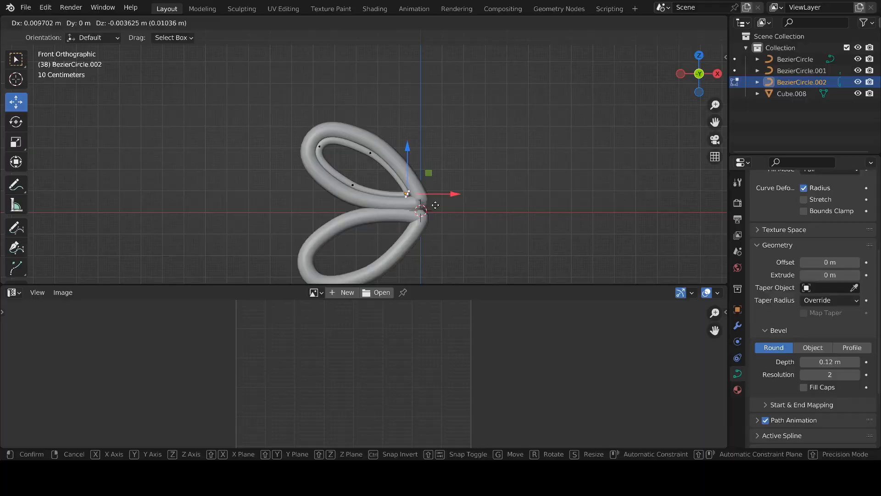
pyautogui.keyDown('shift'); pyautogui.click(441, 208); pyautogui.keyUp('shift')
# - Scale the upper inner petal's two side control points together slightly to refine its fit, and return to Object Mode
pyautogui.click(366, 153)
pyautogui.keyDown('shift'); pyautogui.click(353, 184); pyautogui.keyUp('shift')
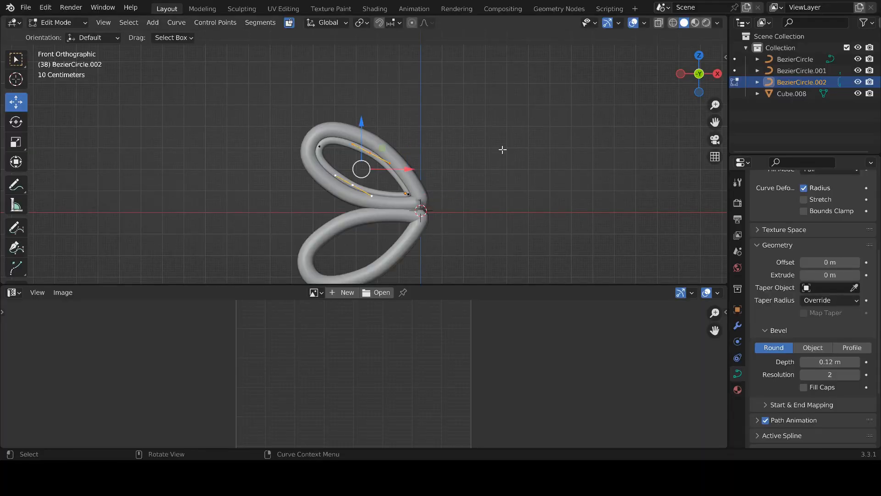
pyautogui.press('s')
pyautogui.click(493, 150)
pyautogui.press('Tab')
pyautogui.press('KP_Decimal')
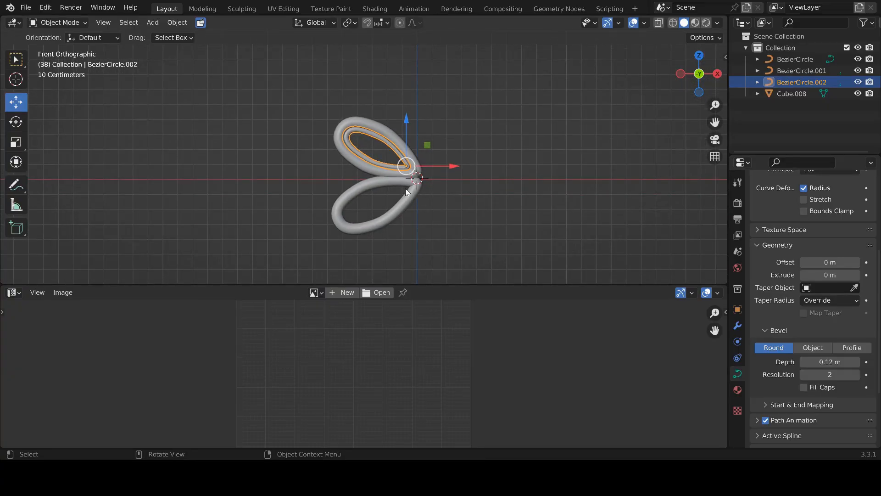
# - Duplicate the inner petal, move the copy -0.15046 m in Z, and rotate it about -53° to nest inside the lower petal
pyautogui.hotkey('shift', 'd')
pyautogui.rightClick(463, 196)
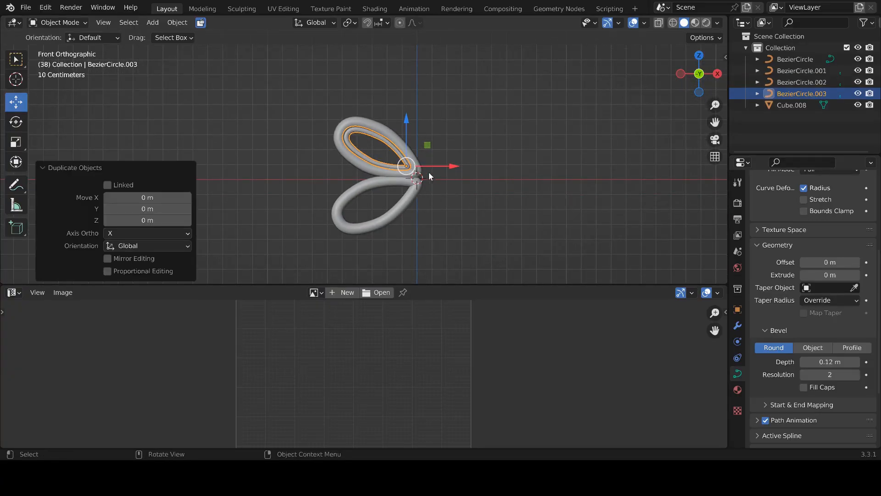
pyautogui.moveTo(406, 120); pyautogui.dragTo(406, 143)
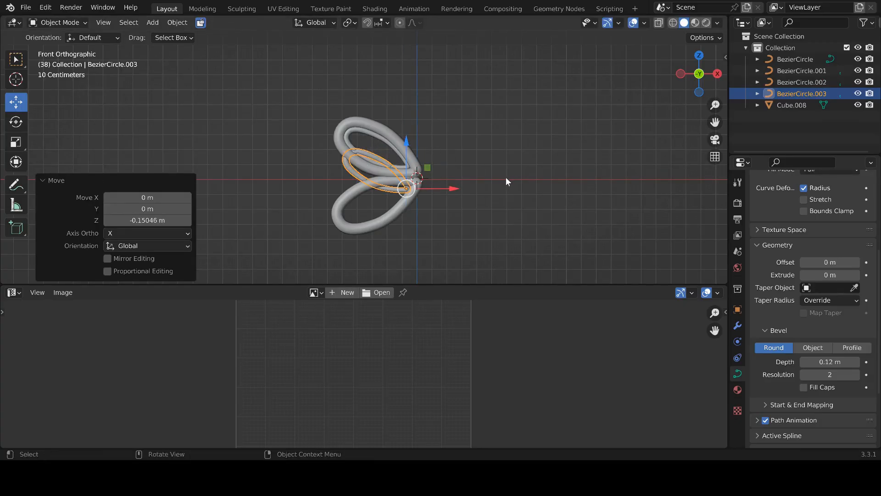
pyautogui.press('r')
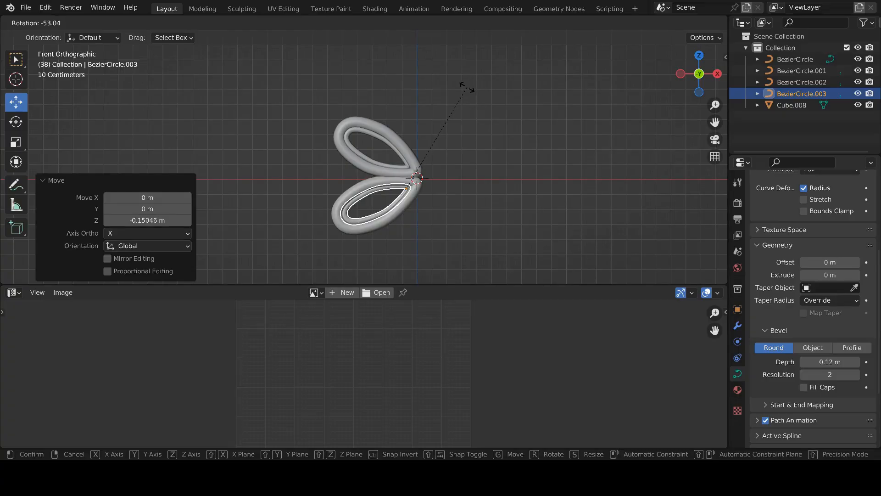
pyautogui.click(467, 87)
# - Rescale the lower inner petal slightly so it fits against the inside of the lower outer loop
pyautogui.scroll(5, 427, 181)
pyautogui.keyDown('shift'); pyautogui.moveTo(387, 226); pyautogui.dragTo(403, 208, button='middle'); pyautogui.keyUp('shift')
pyautogui.hotkey('alt', 'a')
pyautogui.scroll(-5, 436, 179)
pyautogui.scroll(4, 405, 200)
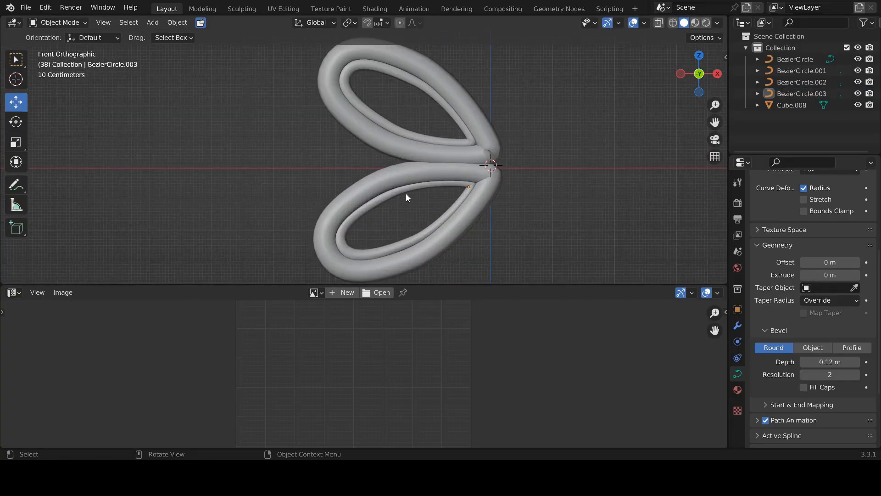
pyautogui.click(404, 192)
pyautogui.press('s')
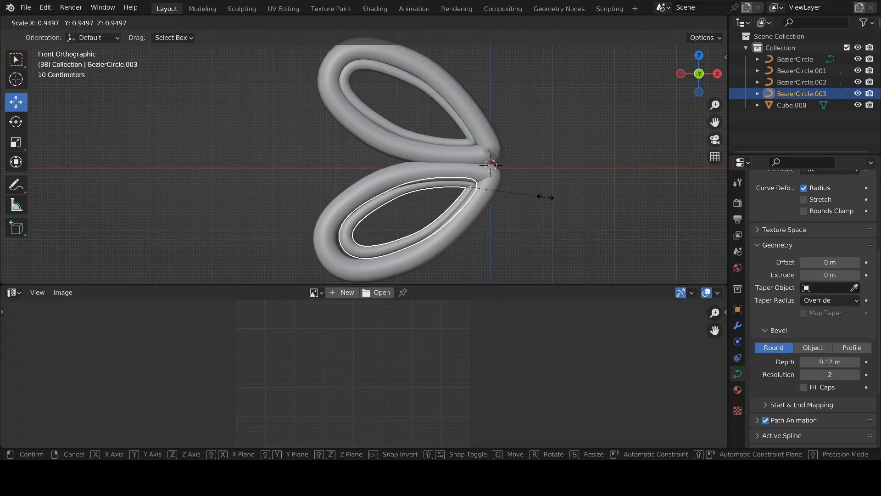
pyautogui.click(560, 198)
# - In Edit Mode, scale the handles of the lower inner petal's origin-end control point, then return to Object Mode and deselect everything
pyautogui.press('Tab')
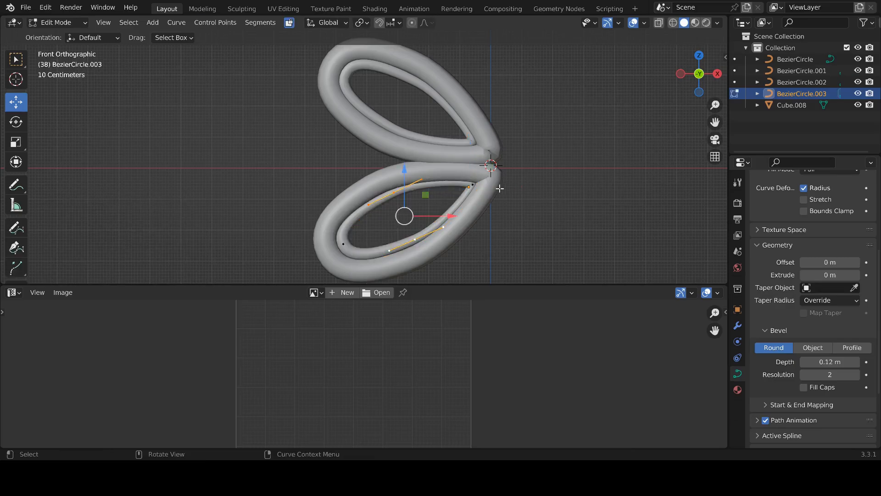
pyautogui.click(480, 187)
pyautogui.press('s')
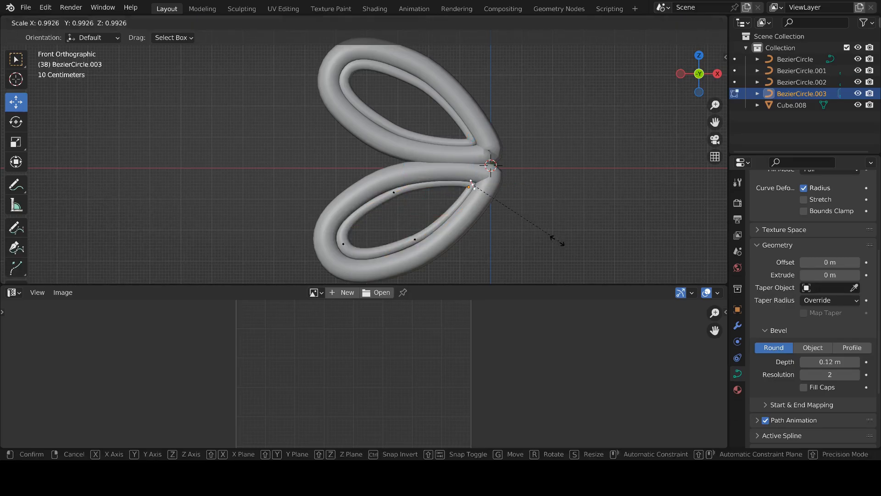
pyautogui.click(479, 167)
pyautogui.press('Tab')
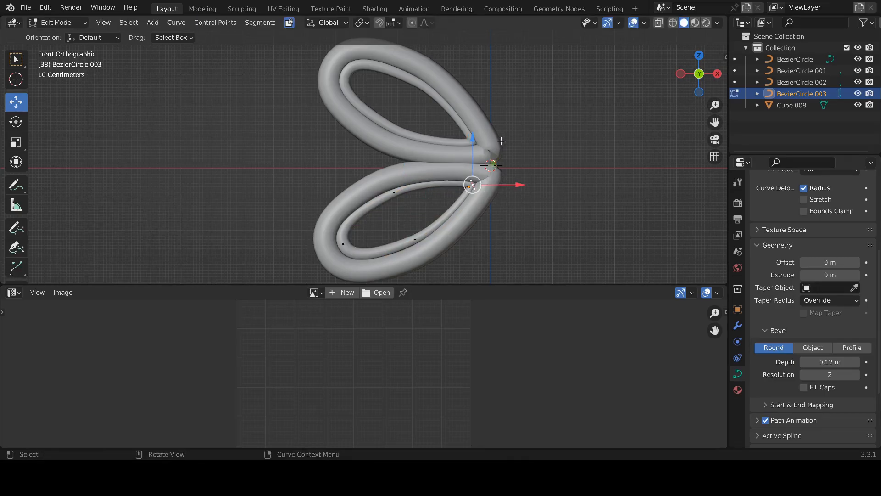
pyautogui.scroll(-5, 528, 165)
pyautogui.keyDown('shift'); pyautogui.moveTo(544, 166); pyautogui.dragTo(459, 200, button='middle'); pyautogui.keyUp('shift')
pyautogui.click(417, 213)
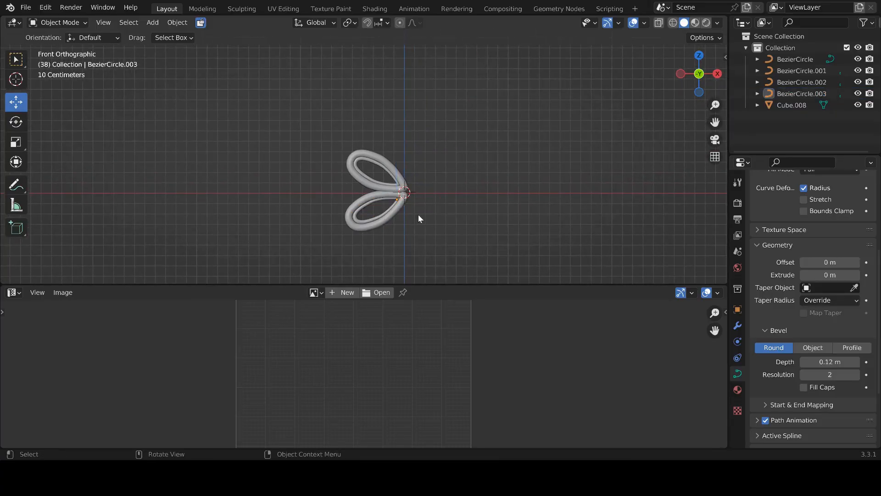
# - Join the upper outer petal and its inner loop into one curve object
pyautogui.click(368, 181)
pyautogui.scroll(4, 367, 173)
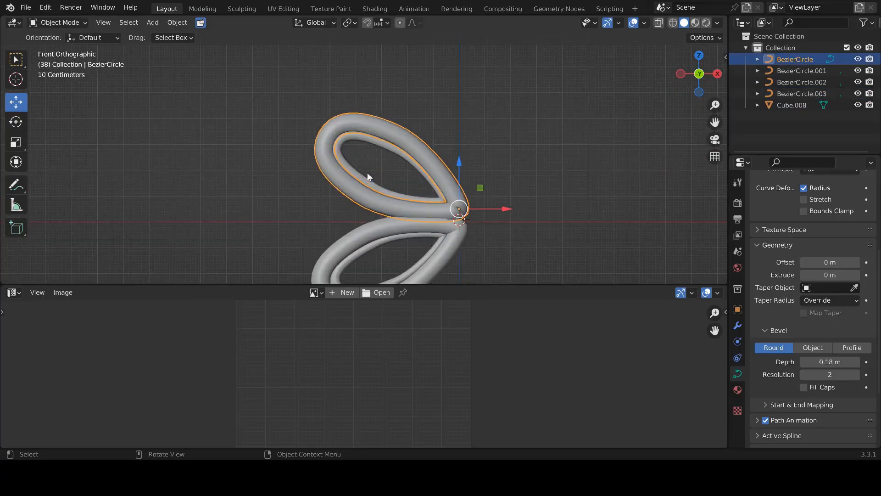
pyautogui.keyDown('shift'); pyautogui.click(381, 194); pyautogui.keyUp('shift')
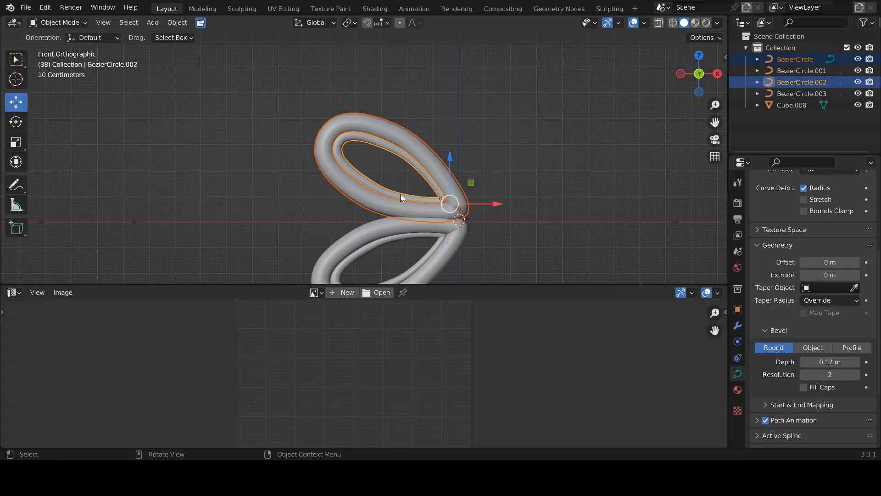
pyautogui.hotkey('ctrl', 'j')
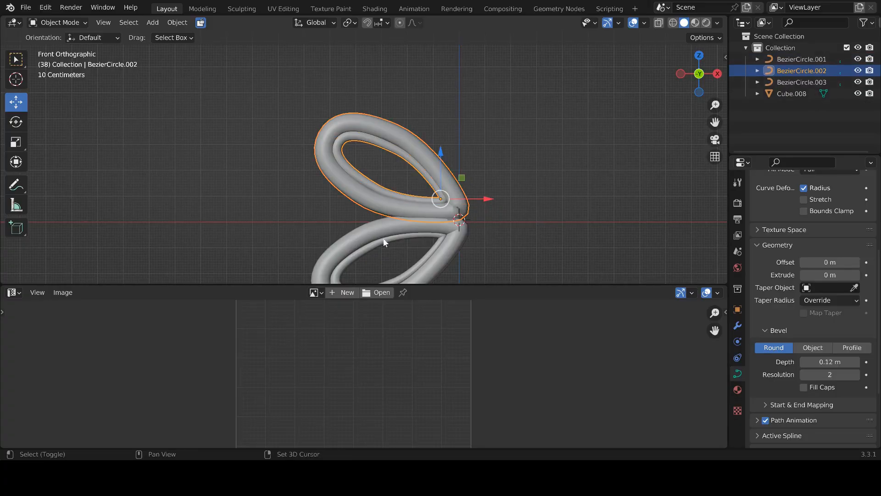
# - Add both lower petal loops to the selection and join them with the upper pair into a single curve object
pyautogui.keyDown('shift'); pyautogui.moveTo(383, 237); pyautogui.dragTo(387, 183, button='middle'); pyautogui.keyUp('shift')
pyautogui.scroll(3, 387, 184)
pyautogui.keyDown('shift'); pyautogui.click(356, 172); pyautogui.keyUp('shift')
pyautogui.keyDown('shift'); pyautogui.click(357, 171); pyautogui.keyUp('shift')
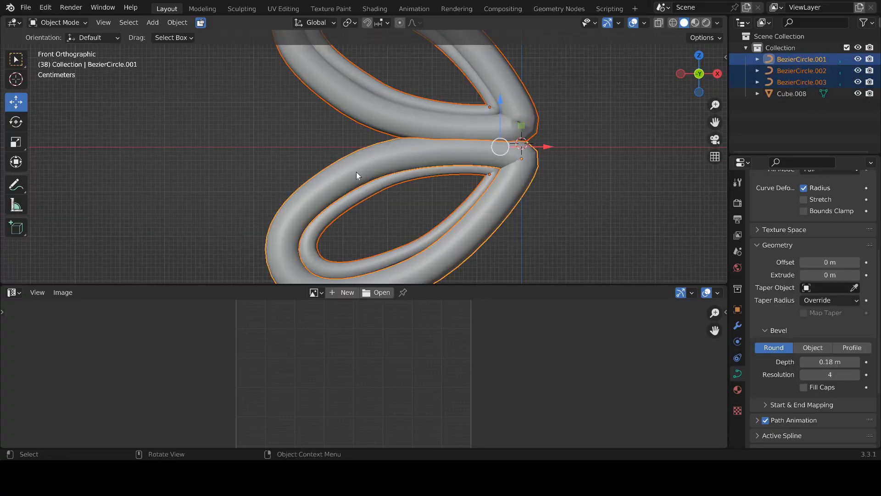
pyautogui.hotkey('ctrl', 'h')
pyautogui.hotkey('ctrl', 'j')
pyautogui.scroll(-5, 394, 169)
pyautogui.keyDown('shift'); pyautogui.moveTo(394, 168); pyautogui.dragTo(351, 196, button='middle'); pyautogui.keyUp('shift')
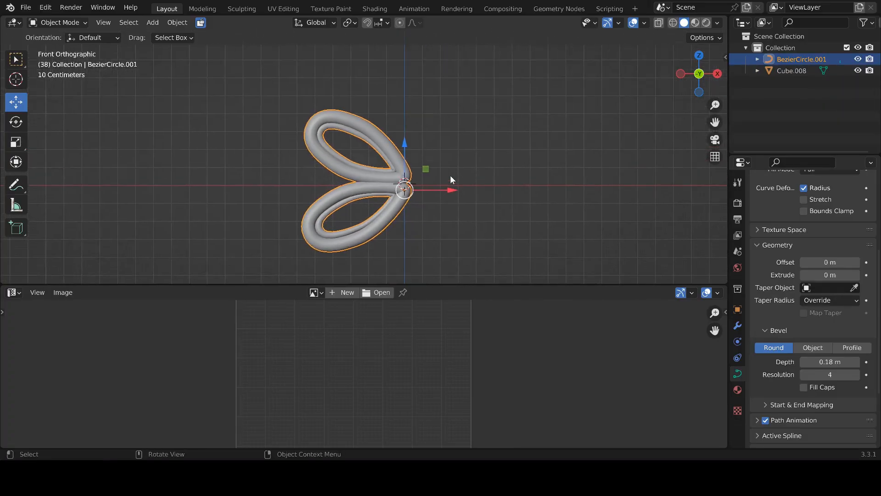
# - Convert the joined petal curve to a mesh and inspect its wireframe in Edit Mode
pyautogui.click(737, 326)
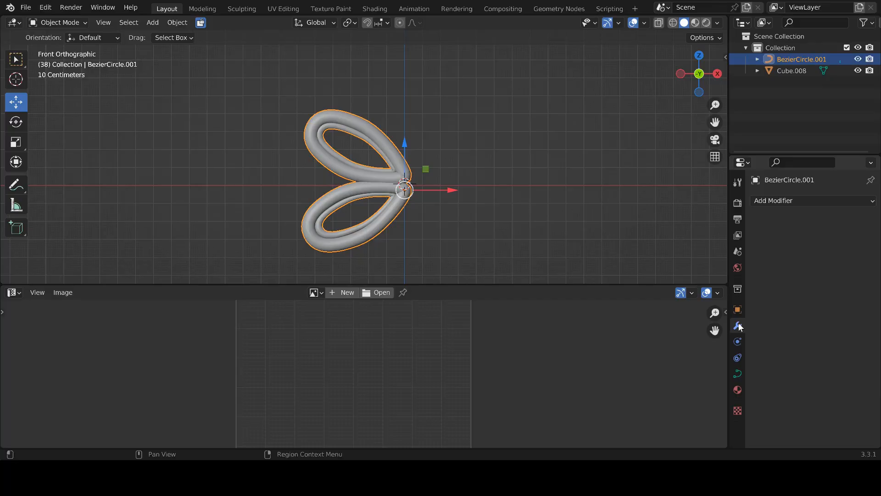
pyautogui.press('Tab')
pyautogui.press('Tab')
pyautogui.rightClick(366, 168)
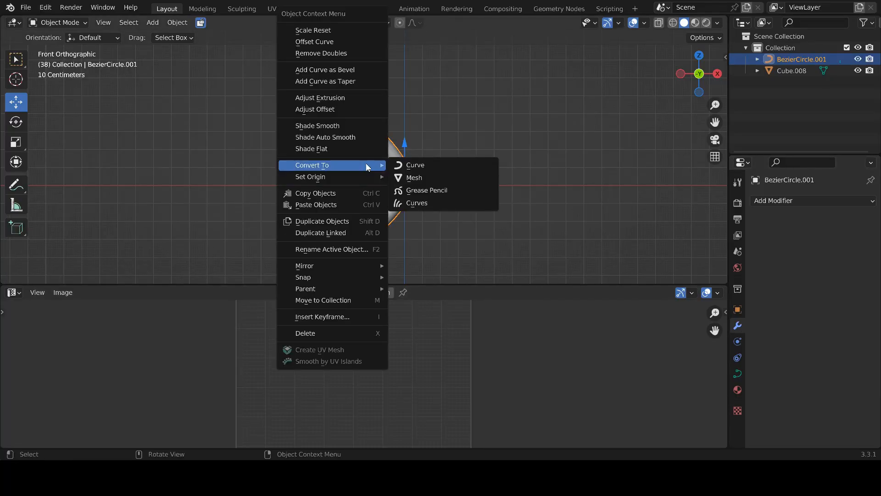
pyautogui.click(407, 177)
pyautogui.press('Tab')
pyautogui.press('Tab')
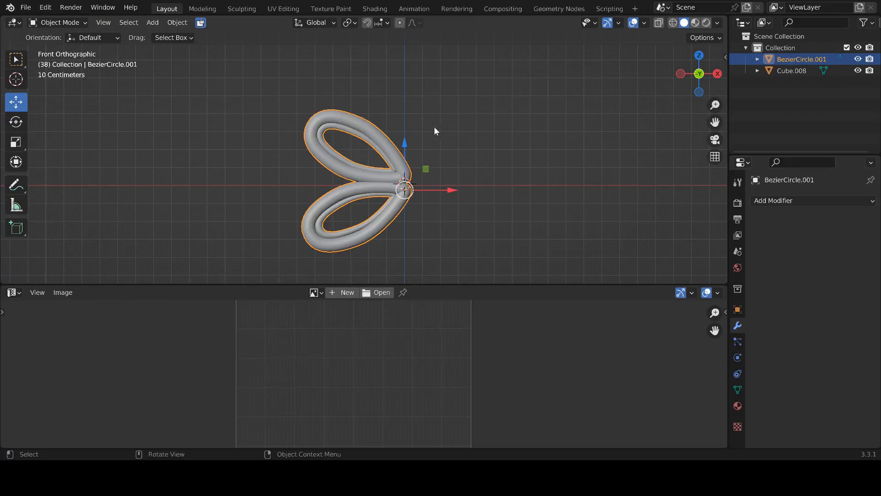
pyautogui.press('shift')
pyautogui.press('Tab')
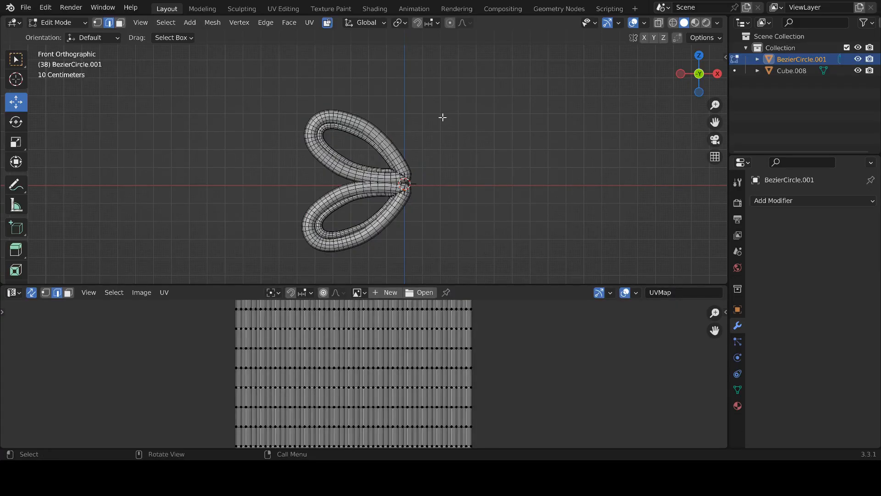
pyautogui.press('Tab')
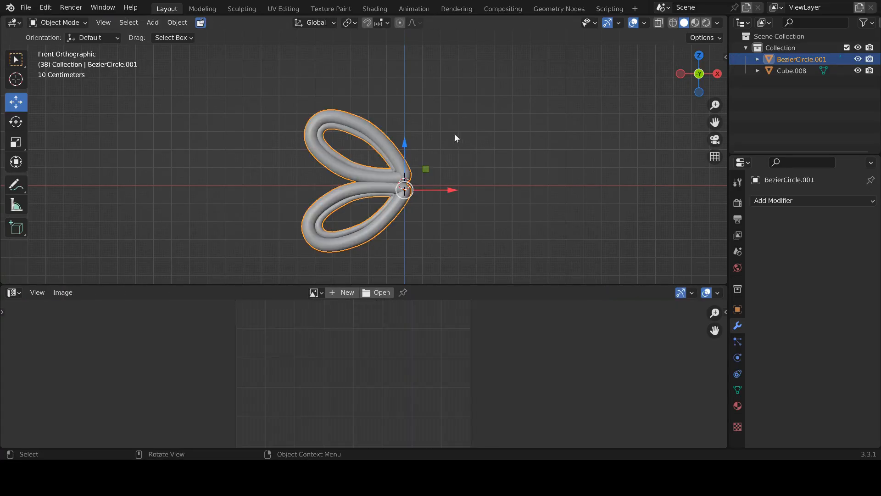
# - Undo the mesh conversion of the joined petals and return to Object Mode
pyautogui.hotkey('ctrl', 'z')
pyautogui.hotkey('ctrl', 'z')
pyautogui.hotkey('ctrl', 'z')
pyautogui.hotkey('ctrl', 'z')
pyautogui.press('Tab')
# - Convert the joined petal curve object to a mesh
pyautogui.rightClick(377, 130)
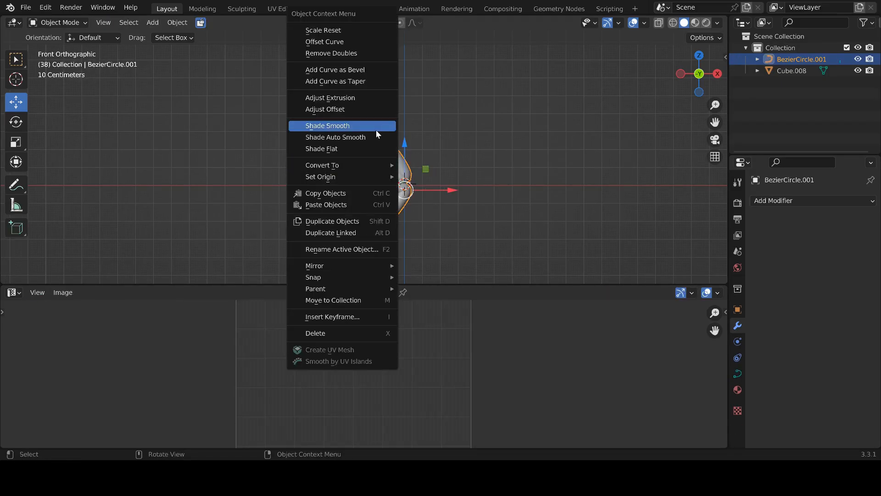
pyautogui.moveTo(362, 166)
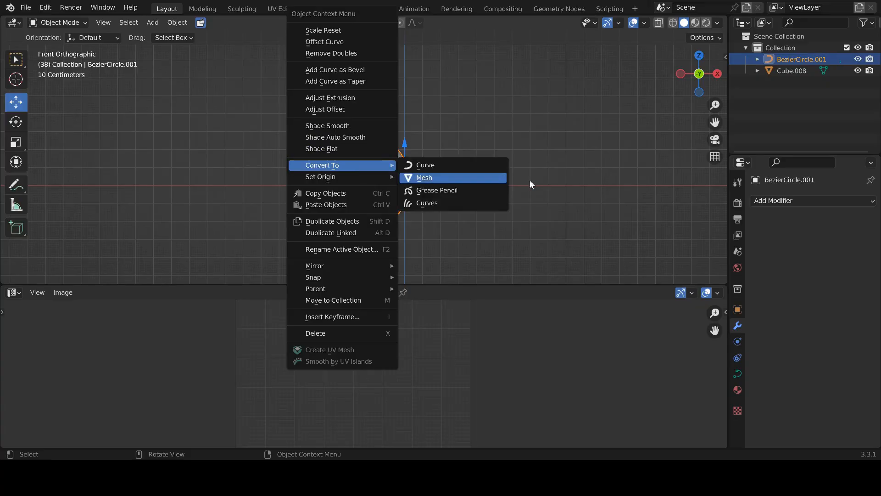
pyautogui.click(464, 178)
# - In Edit Mode, select the outermost edge loops around the upper and lower petals and mark them as UV seams
pyautogui.press('Tab')
pyautogui.keyDown('alt'); pyautogui.keyDown('shift'); pyautogui.click(361, 244); pyautogui.keyUp('shift'); pyautogui.keyUp('alt')
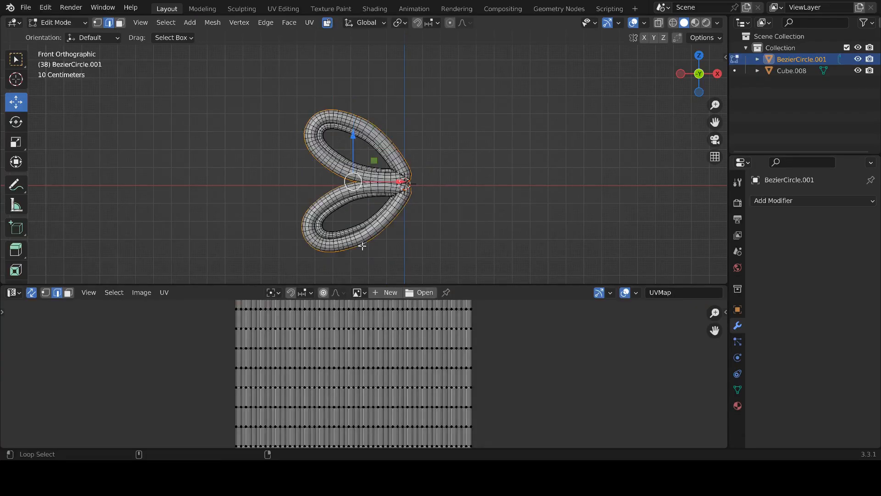
pyautogui.press('F3')
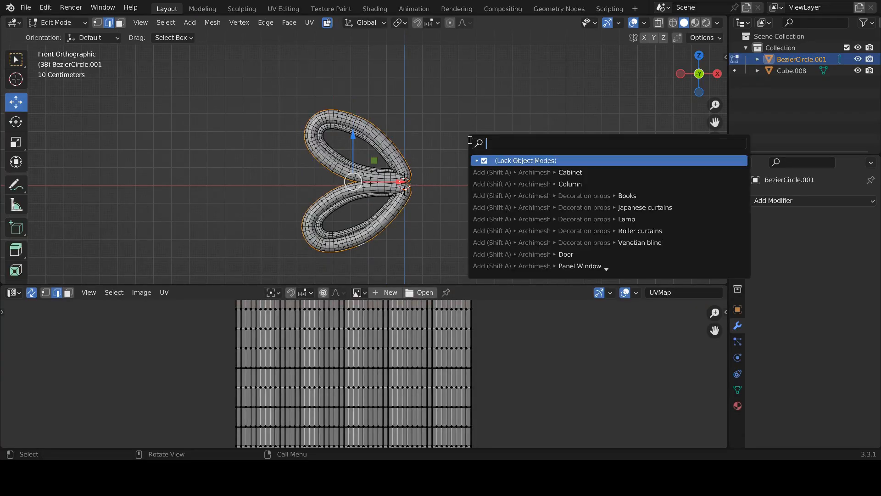
pyautogui.write('mark')
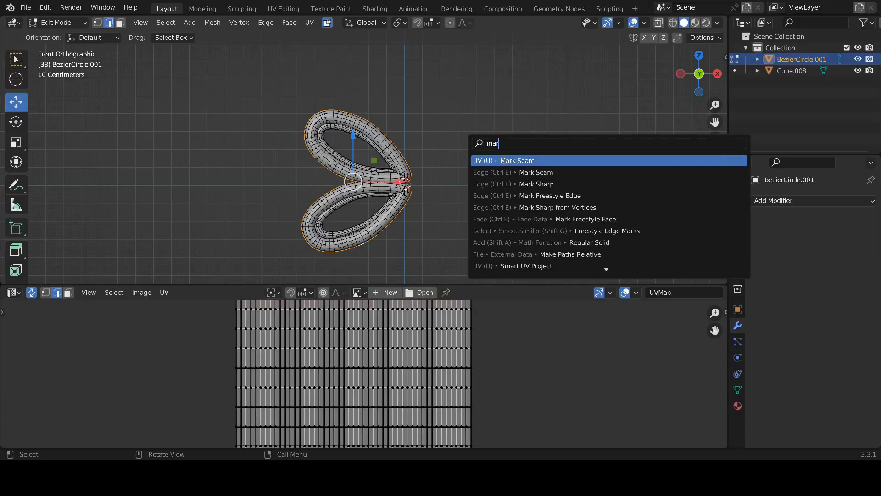
pyautogui.press('Return')
# - Mark UV seams along the innermost edge loops bordering the openings of the upper and lower petals
pyautogui.keyDown('alt'); pyautogui.click(342, 149); pyautogui.keyUp('alt')
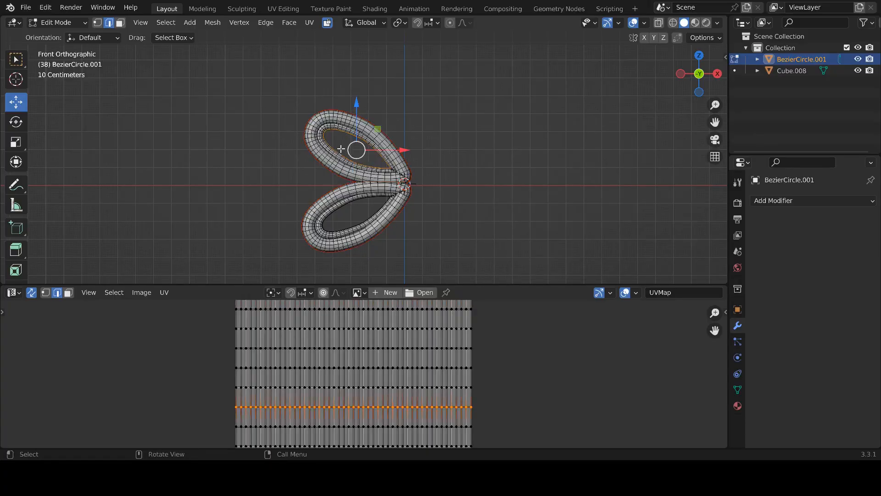
pyautogui.keyDown('alt'); pyautogui.keyDown('shift'); pyautogui.click(349, 225); pyautogui.keyUp('shift'); pyautogui.keyUp('alt')
pyautogui.press('F3')
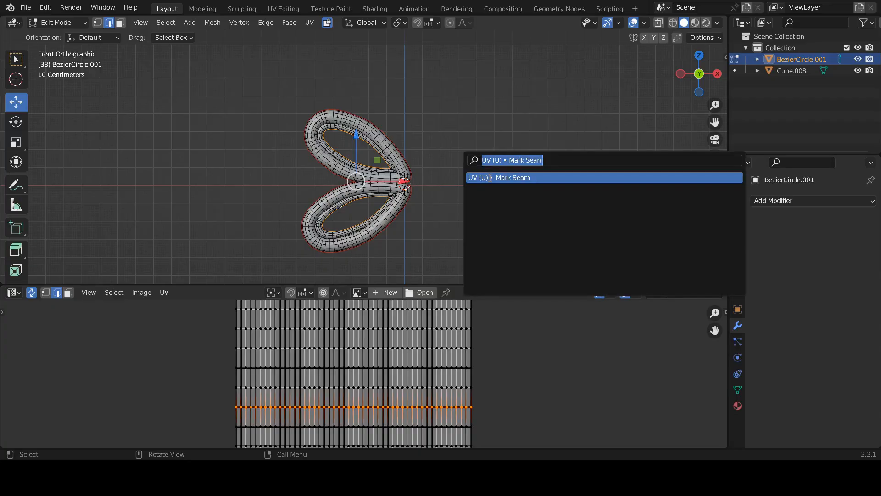
pyautogui.press('Return')
# - Select the cross-section edge loops at the inner tips of the outer and inner tubes of both petals and mark them as UV seams
pyautogui.scroll(8, 414, 181)
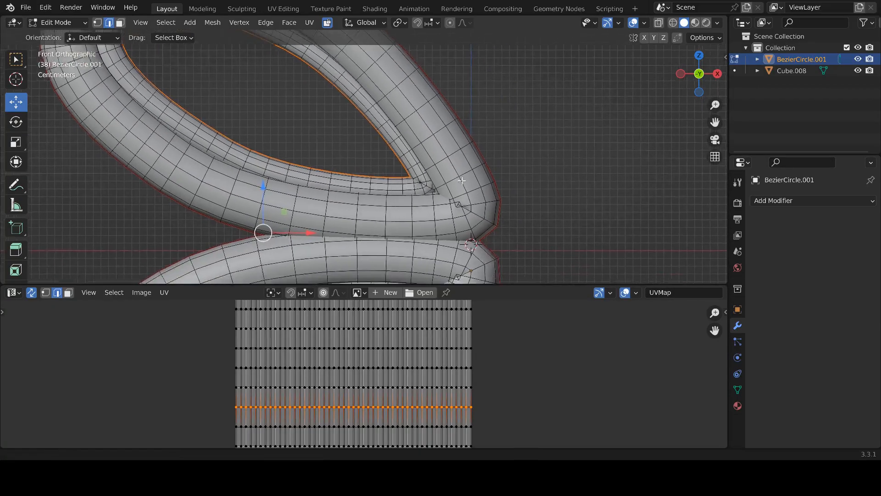
pyautogui.click(413, 181)
pyautogui.scroll(-5, 476, 220)
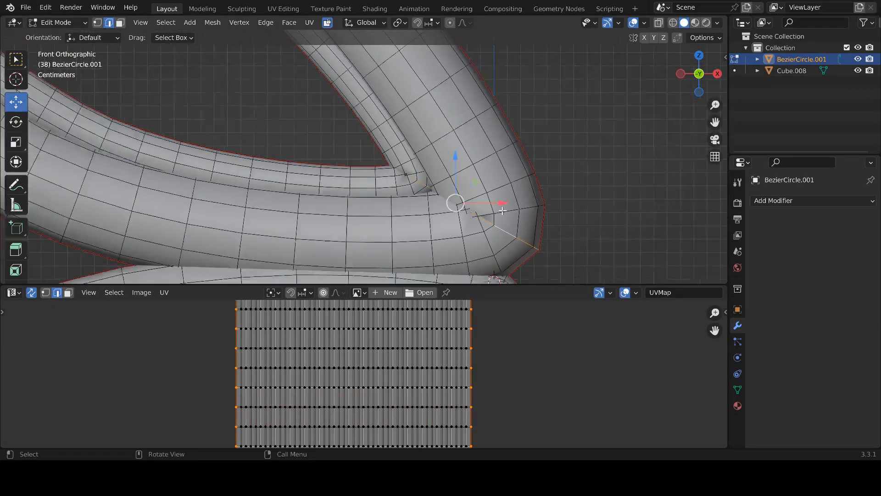
pyautogui.keyDown('shift'); pyautogui.moveTo(475, 220); pyautogui.dragTo(389, 121, button='middle'); pyautogui.keyUp('shift')
pyautogui.scroll(4, 409, 133)
pyautogui.keyDown('alt'); pyautogui.keyDown('shift'); pyautogui.click(457, 152); pyautogui.keyUp('shift'); pyautogui.keyUp('alt')
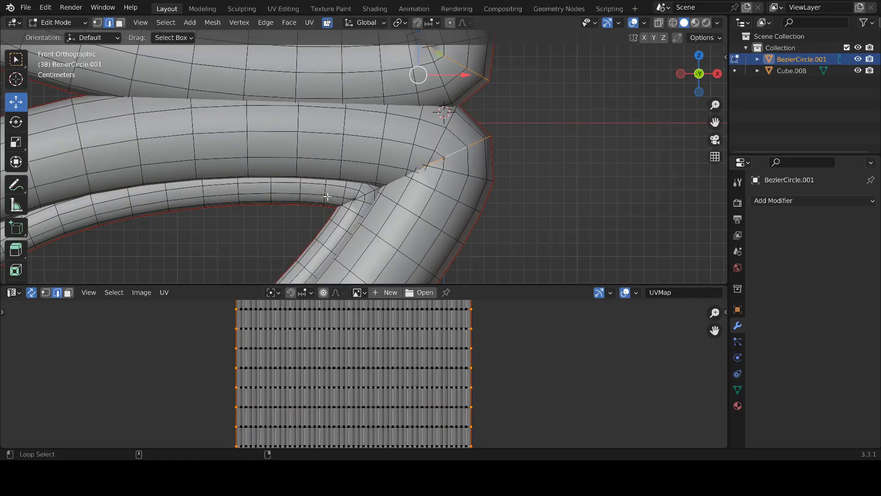
pyautogui.keyDown('alt'); pyautogui.keyDown('shift'); pyautogui.click(360, 195); pyautogui.keyUp('shift'); pyautogui.keyUp('alt')
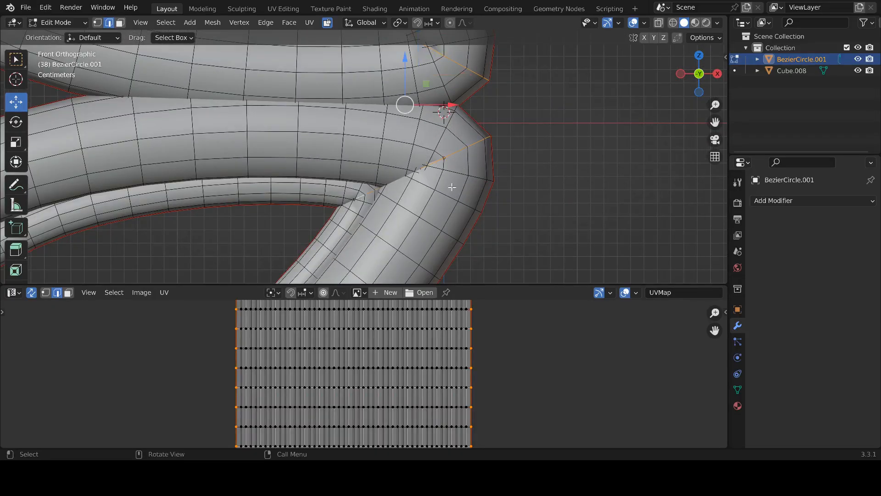
pyautogui.press('F3')
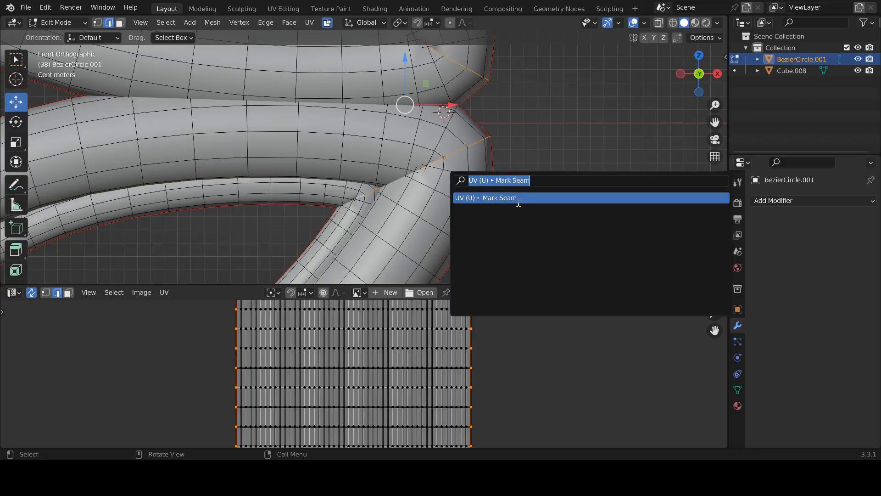
pyautogui.click(515, 197)
# - Return to Object Mode and move the petals about -0.041 m along X
pyautogui.scroll(-13, 393, 183)
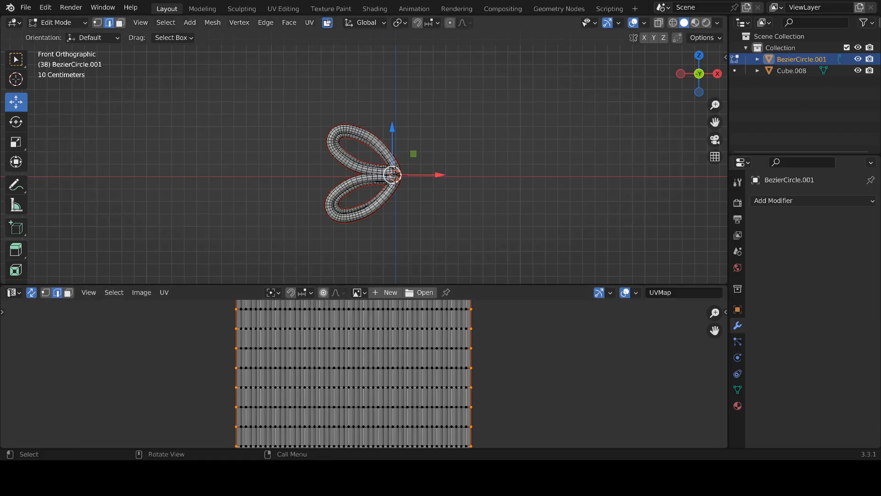
pyautogui.click(222, 191)
pyautogui.scroll(6, 365, 163)
pyautogui.press('Tab')
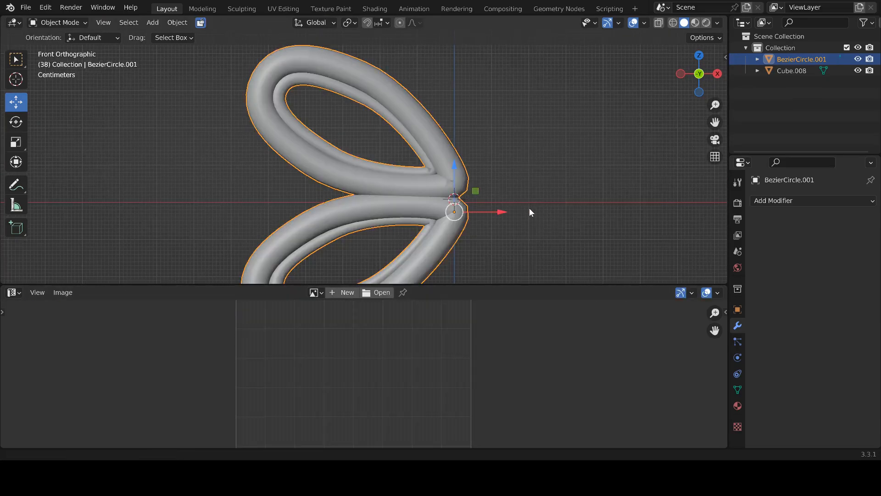
pyautogui.scroll(-3, 459, 188)
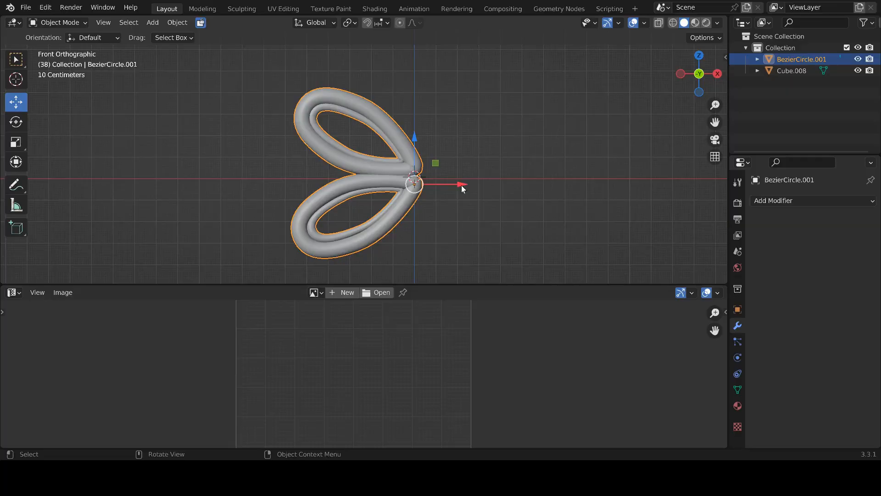
pyautogui.moveTo(461, 185); pyautogui.dragTo(469, 184)
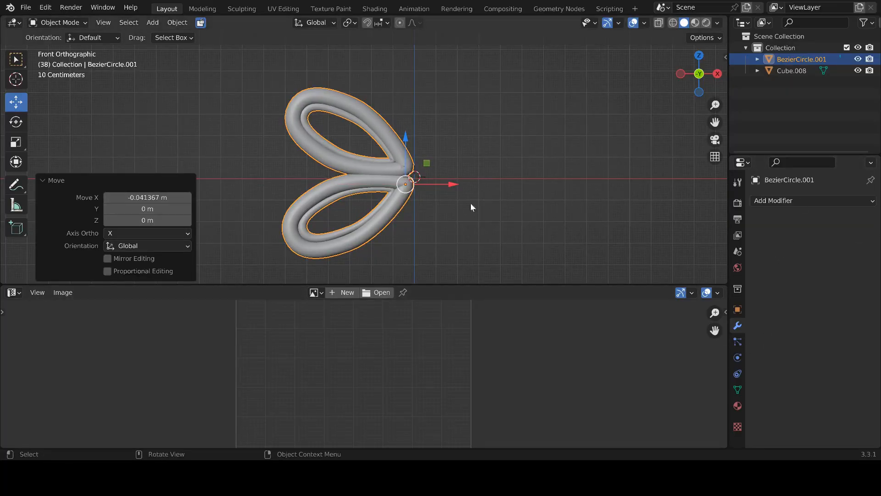
# - Unwrap the entire petal mesh in Edit Mode, pack its UV islands, and return to Object Mode
pyautogui.press('Tab')
pyautogui.press('a')
pyautogui.press('u')
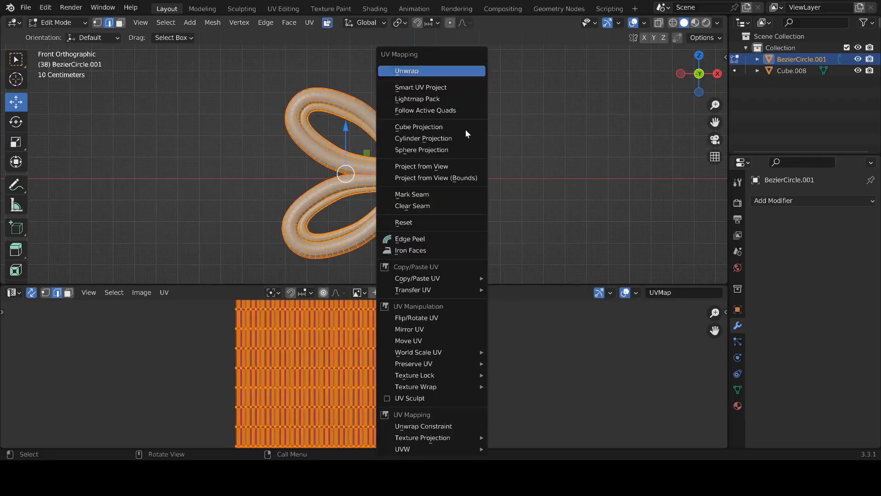
pyautogui.click(428, 69)
pyautogui.scroll(-4, 387, 329)
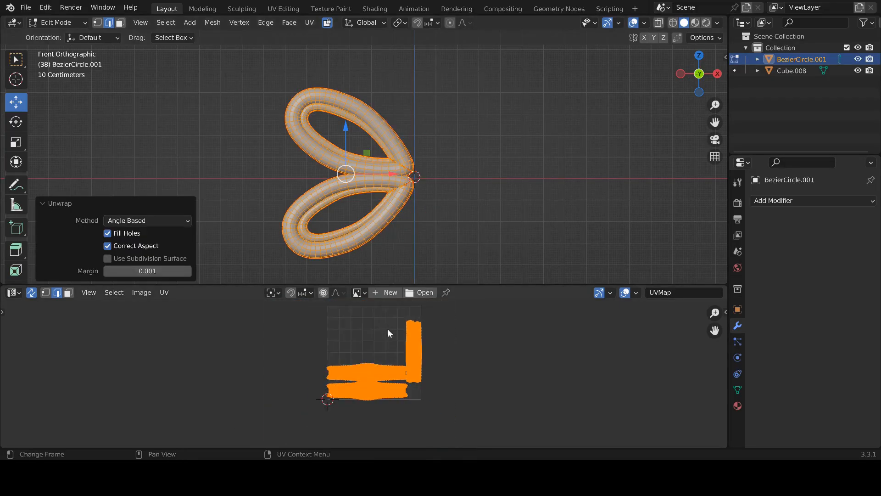
pyautogui.click(164, 292)
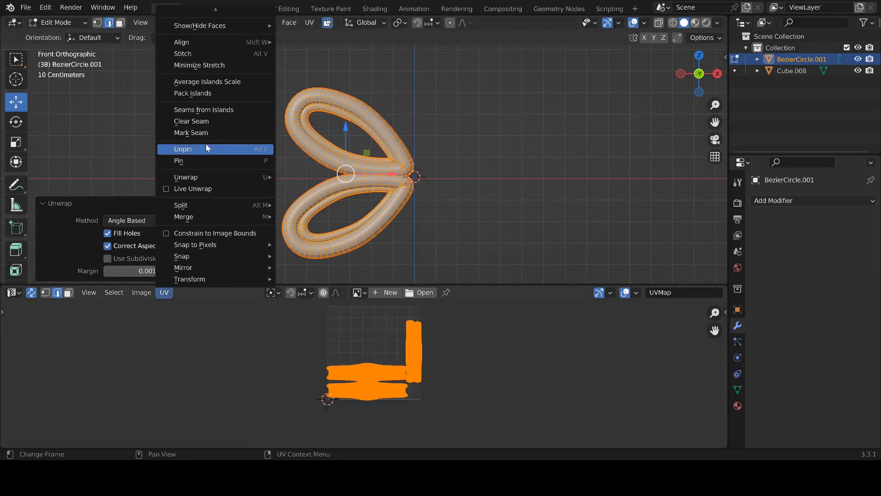
pyautogui.click(189, 90)
pyautogui.click(436, 140)
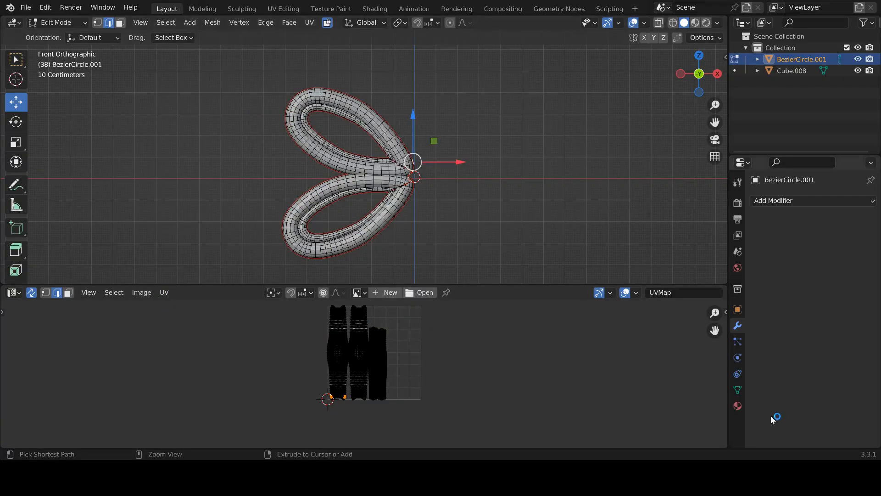
pyautogui.press('Tab')
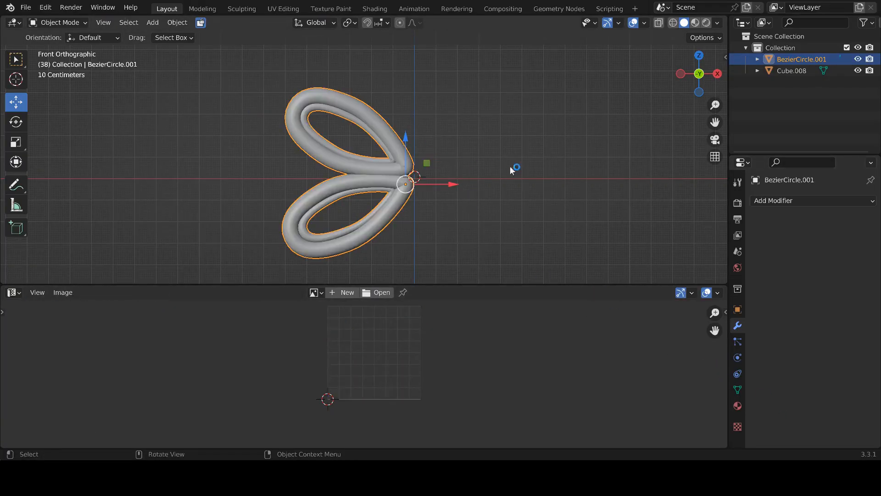
# - Try mirroring the petals with a Mirror modifier, testing the X, Y and Z axes, and remove the modifier
pyautogui.click(786, 202)
pyautogui.click(775, 200)
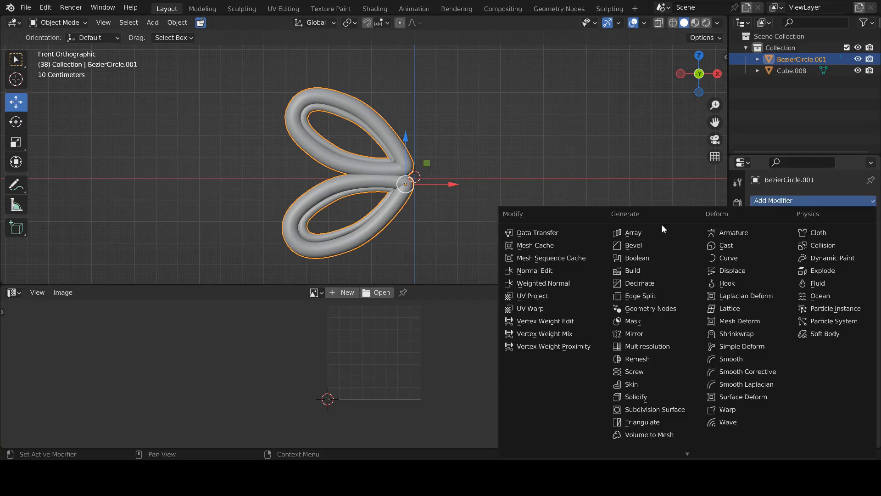
pyautogui.click(634, 334)
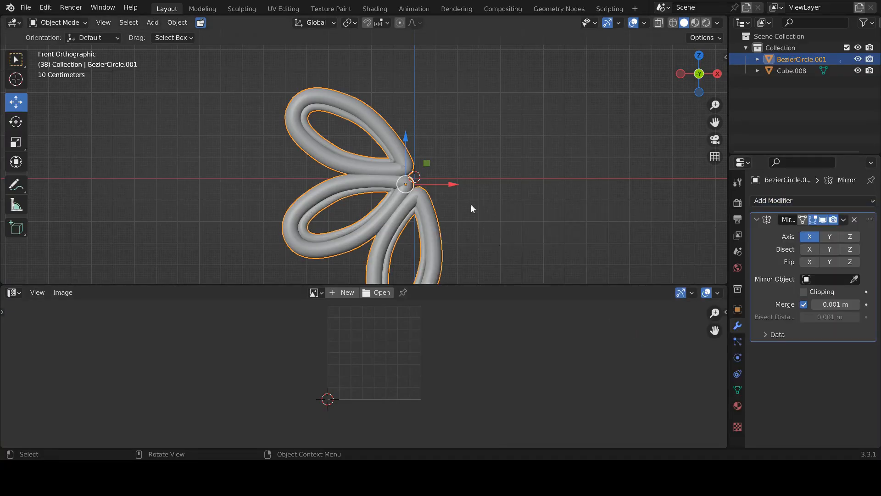
pyautogui.click(829, 236)
pyautogui.click(810, 237)
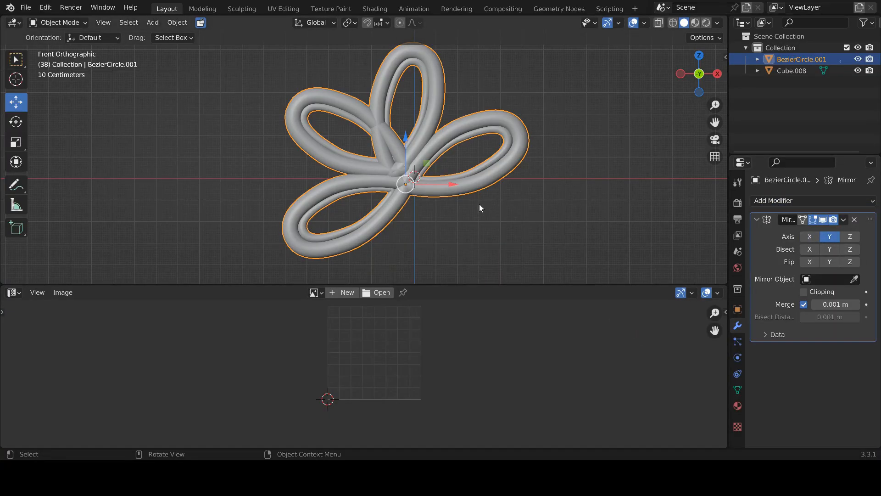
pyautogui.click(832, 237)
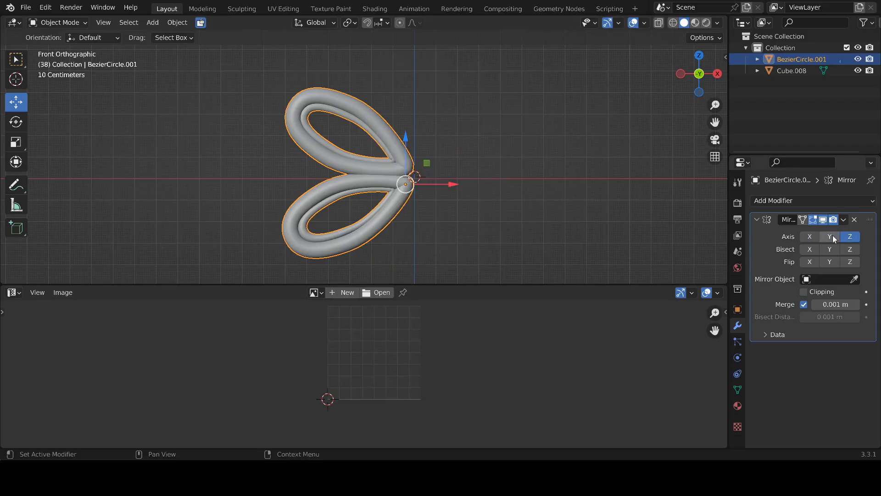
pyautogui.click(808, 238)
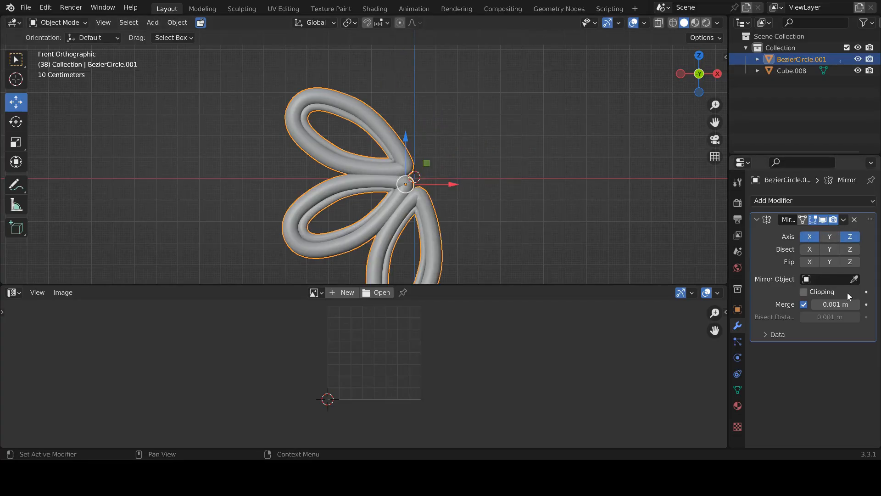
pyautogui.click(854, 220)
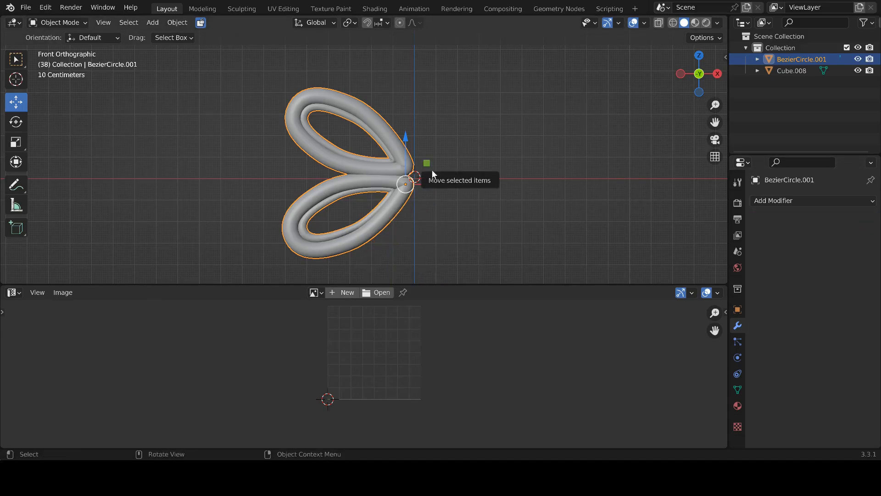
# - Move the petals about -0.013 m along Z and set their origin to the 3D cursor
pyautogui.scroll(4, 431, 170)
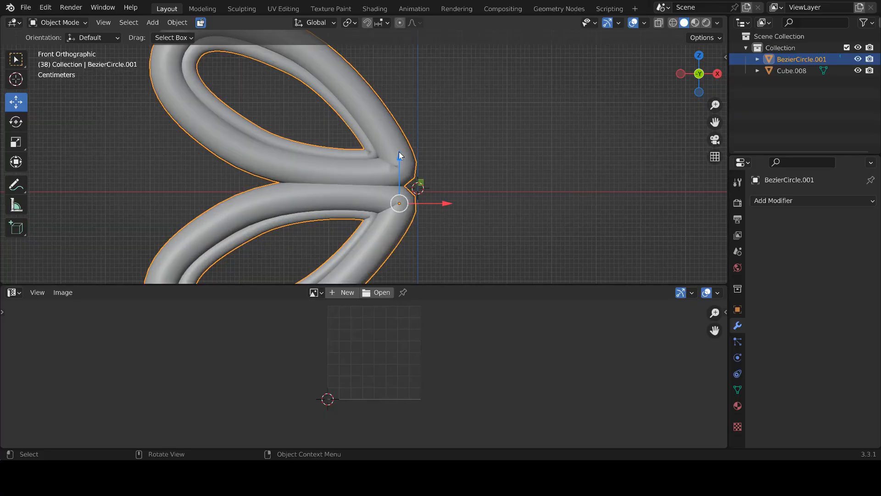
pyautogui.moveTo(398, 153); pyautogui.dragTo(399, 159)
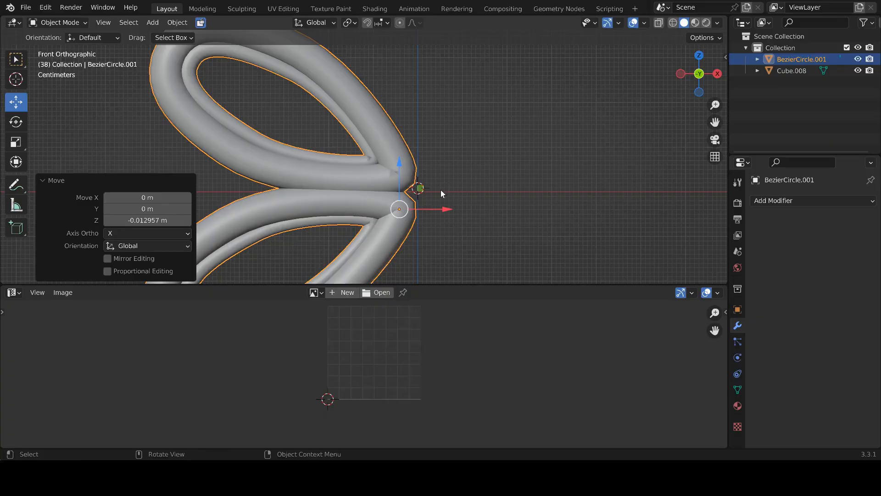
pyautogui.scroll(-5, 441, 189)
pyautogui.scroll(3, 406, 110)
pyautogui.rightClick(401, 104)
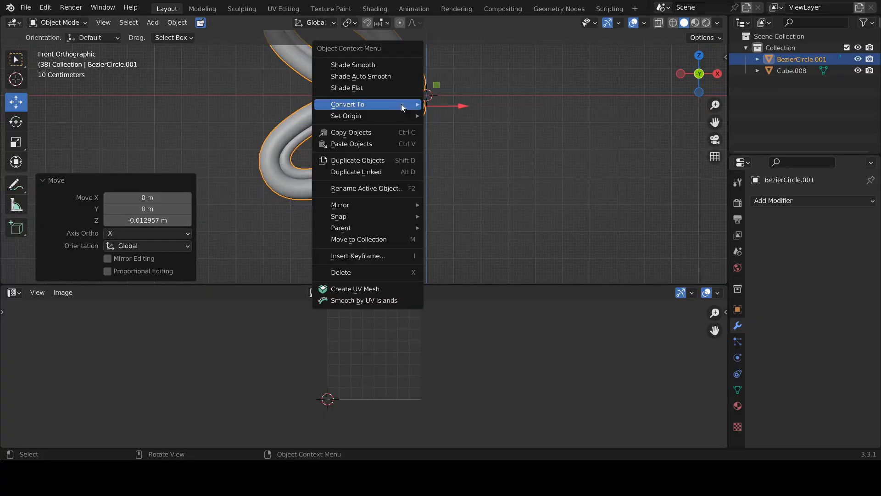
pyautogui.moveTo(401, 116)
pyautogui.click(459, 142)
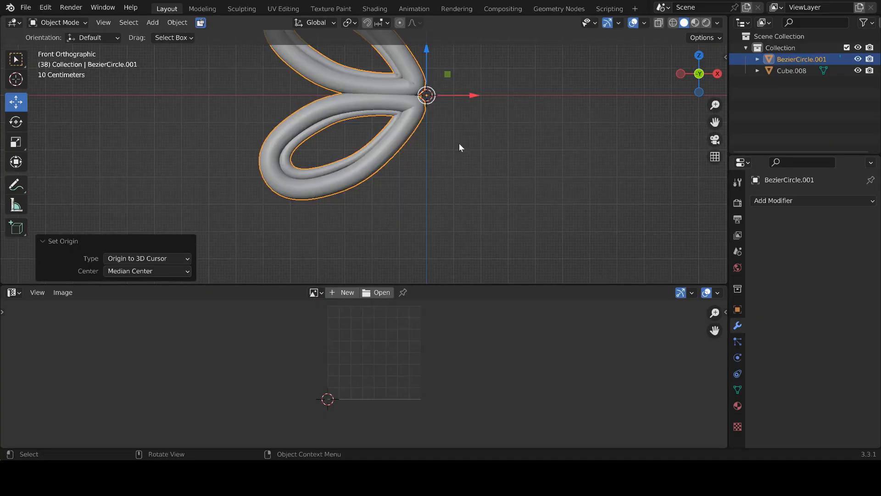
# - Try a Mirror modifier across the X axis from the new origin and remove it
pyautogui.click(782, 200)
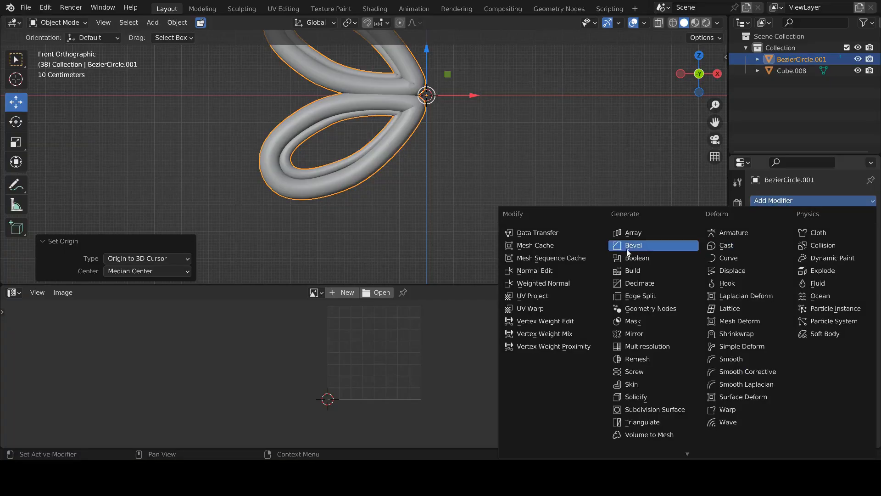
pyautogui.click(633, 334)
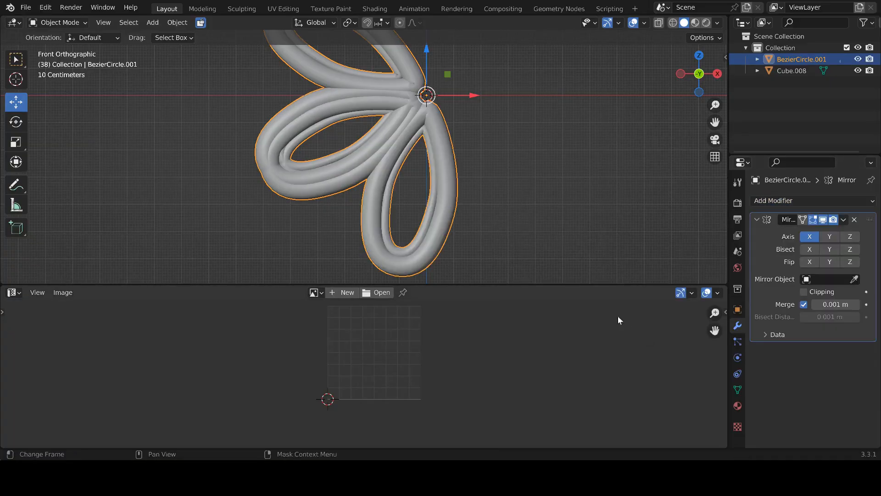
pyautogui.click(857, 220)
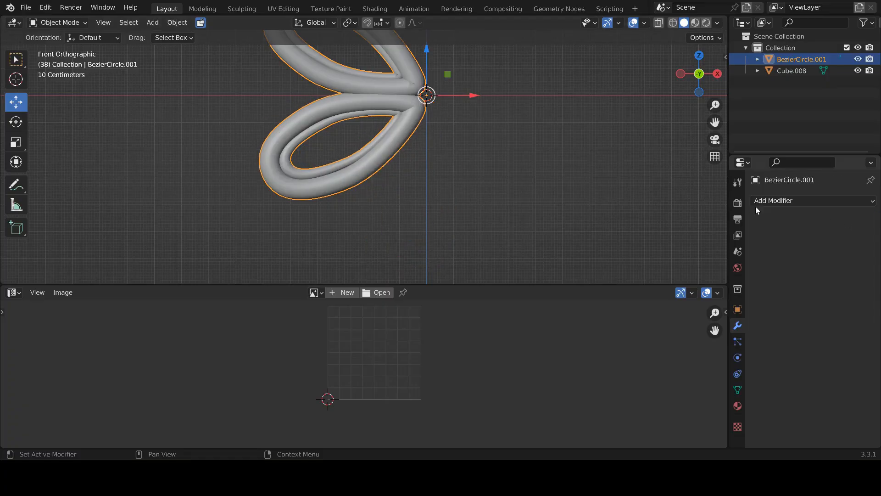
pyautogui.hotkey('ctrl', 'z')
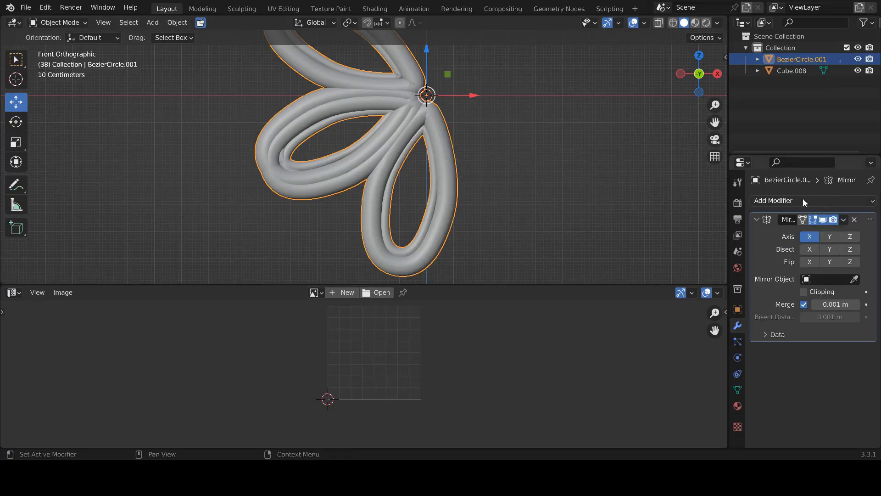
pyautogui.click(857, 219)
pyautogui.hotkey('shift', 'a')
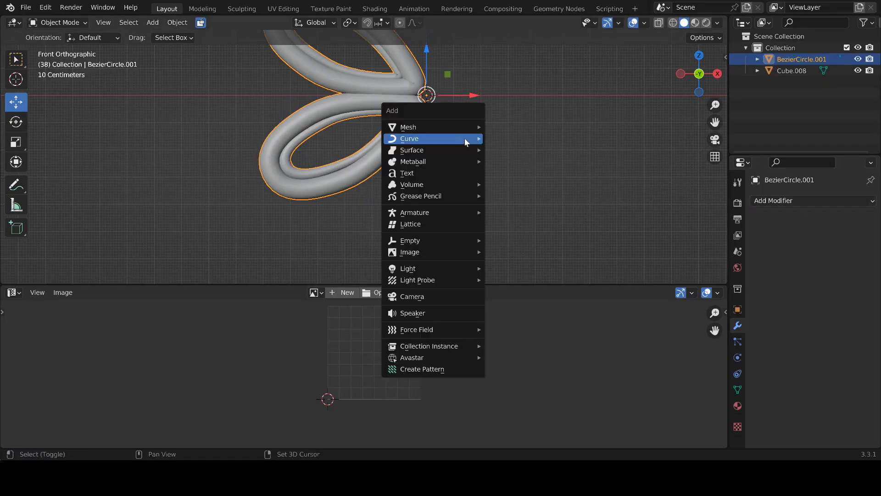
pyautogui.moveTo(465, 139)
pyautogui.click(512, 79)
# - Select the petal mesh and apply its rotation and scale
pyautogui.hotkey('ctrl', 'a')
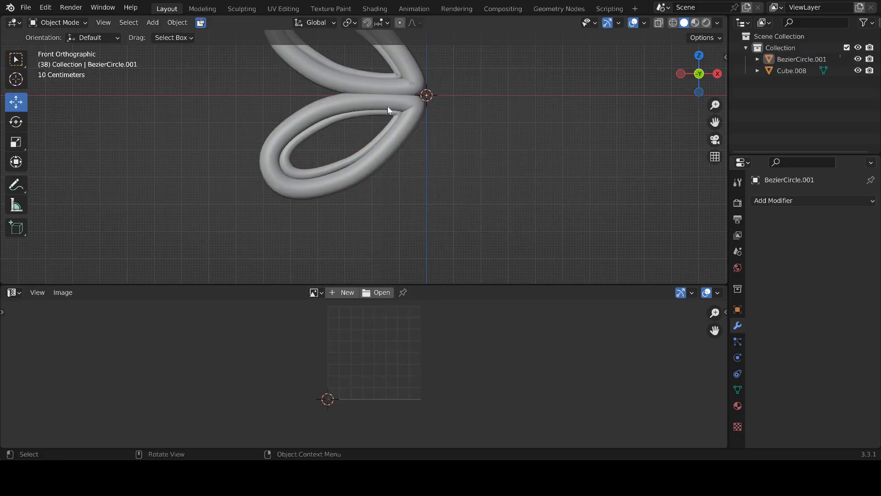
pyautogui.click(389, 99)
pyautogui.hotkey('ctrl', 'a')
pyautogui.click(404, 137)
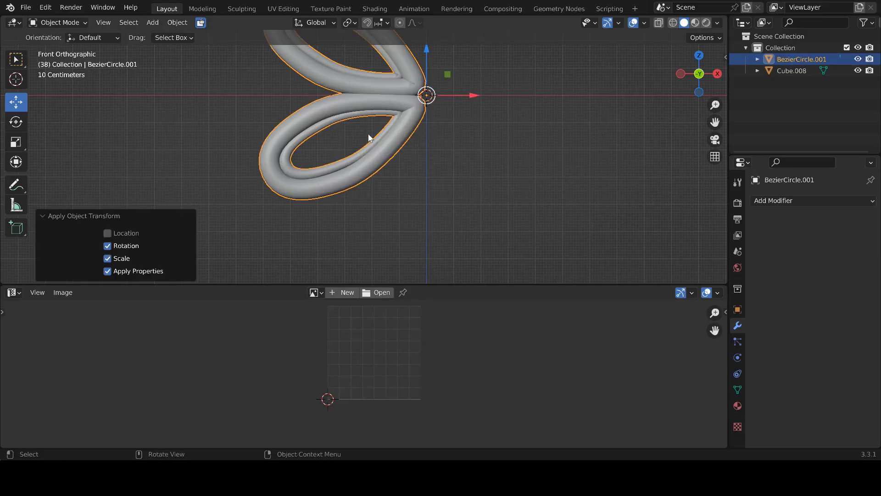
pyautogui.hotkey('ctrl', 'a')
pyautogui.click(399, 104)
pyautogui.press('Tab')
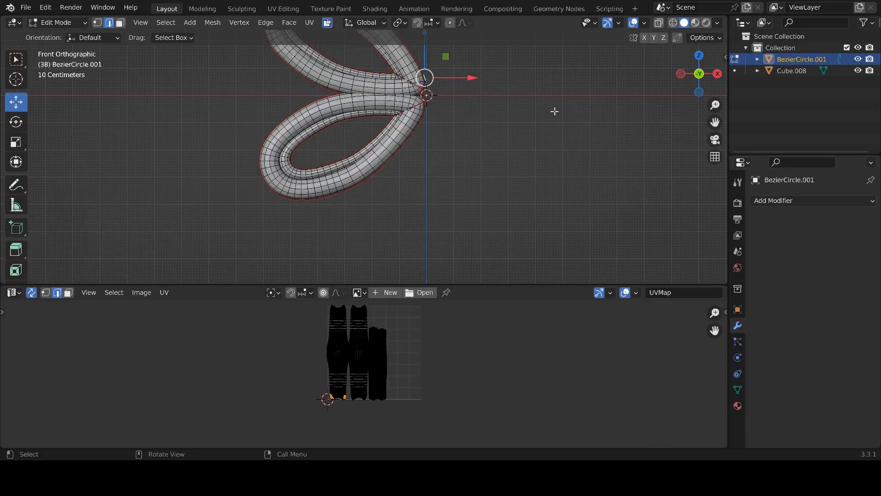
pyautogui.press('Tab')
# - Mirror the petal mesh across the X axis with a Mirror modifier and apply the modifier
pyautogui.click(786, 200)
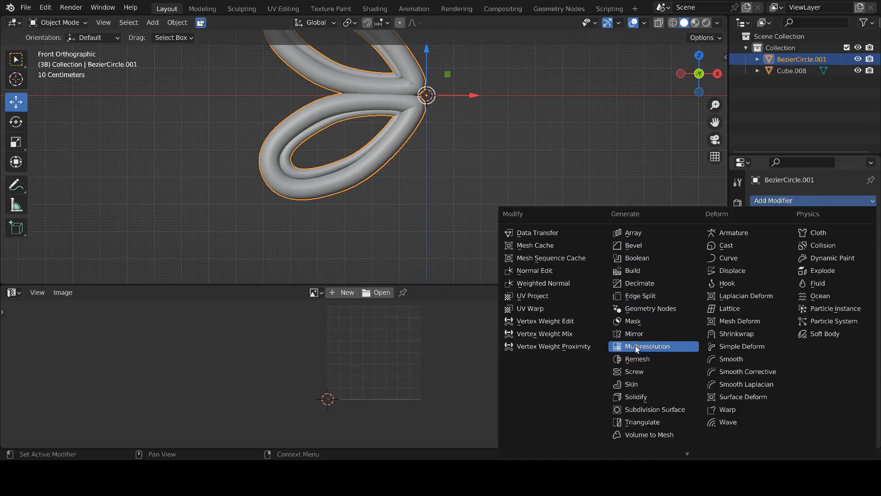
pyautogui.click(635, 334)
pyautogui.keyDown('shift'); pyautogui.moveTo(464, 129); pyautogui.dragTo(408, 214, button='middle'); pyautogui.keyUp('shift')
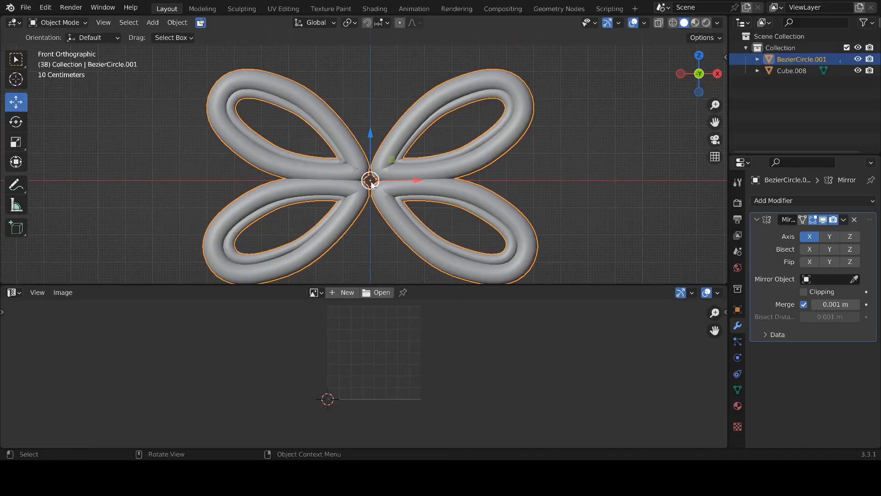
pyautogui.hotkey('shift', 's')
pyautogui.press('Escape')
pyautogui.click(847, 225)
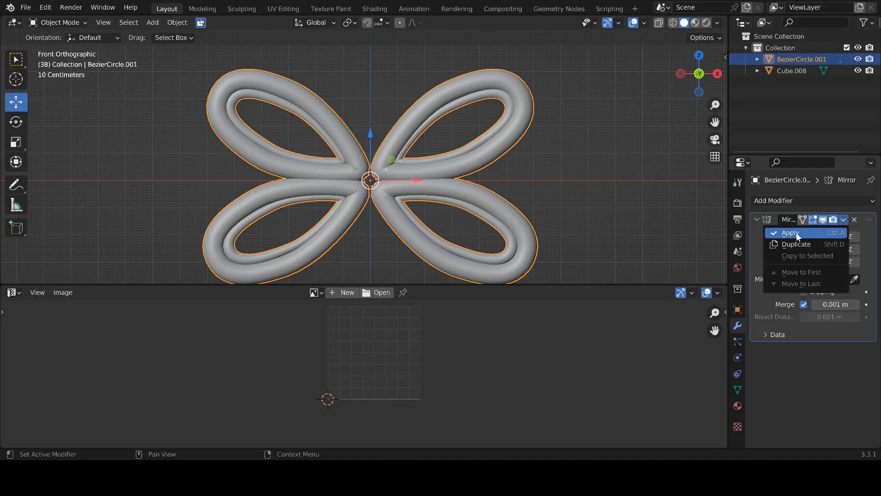
pyautogui.click(797, 237)
pyautogui.hotkey('shift', 's')
pyautogui.press('Escape')
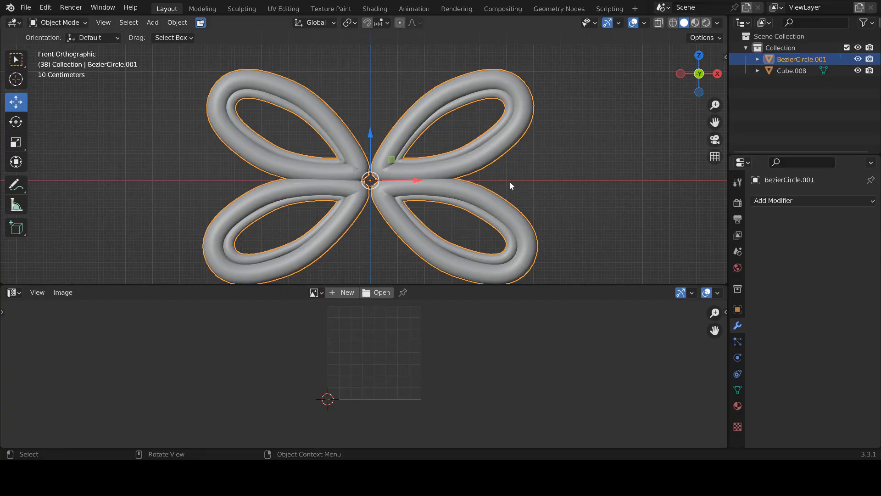
# - Select the whole four-petal mesh and unwrap its UVs with the angle-based method
pyautogui.press('Tab')
pyautogui.press('Tab')
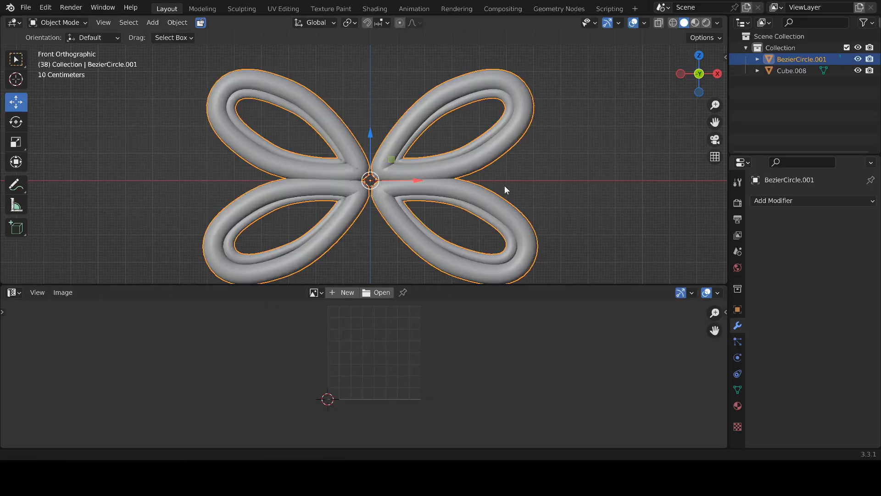
pyautogui.press('Tab')
pyautogui.keyDown('shift'); pyautogui.moveTo(505, 185); pyautogui.dragTo(510, 188, button='middle'); pyautogui.keyUp('shift')
pyautogui.press('a')
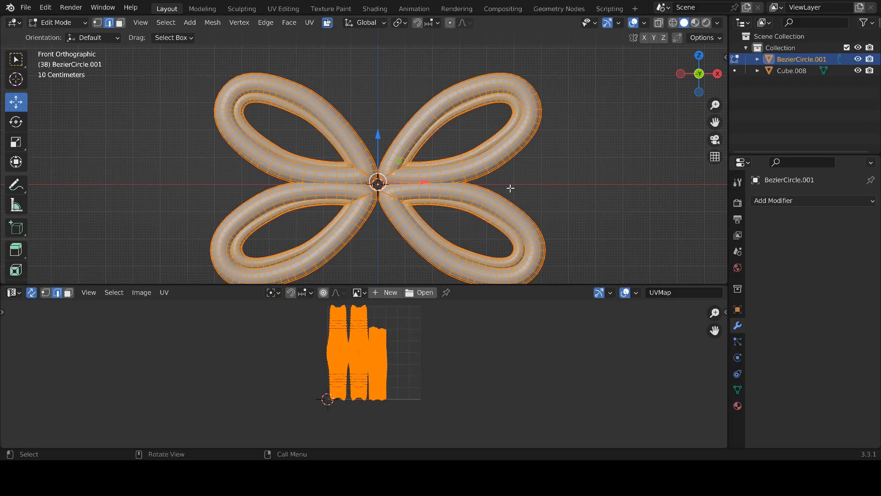
pyautogui.press('u')
pyautogui.click(470, 70)
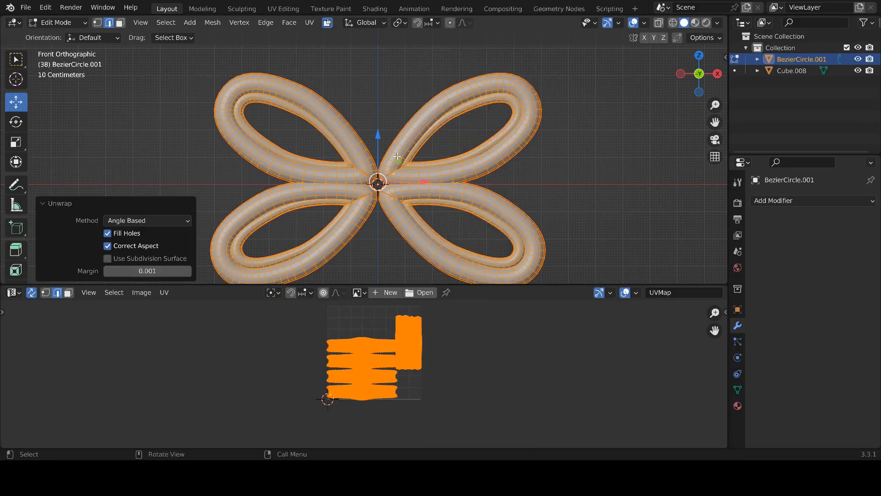
# - Pack the petals' UV islands, save the file and leave mesh editing
pyautogui.click(164, 293)
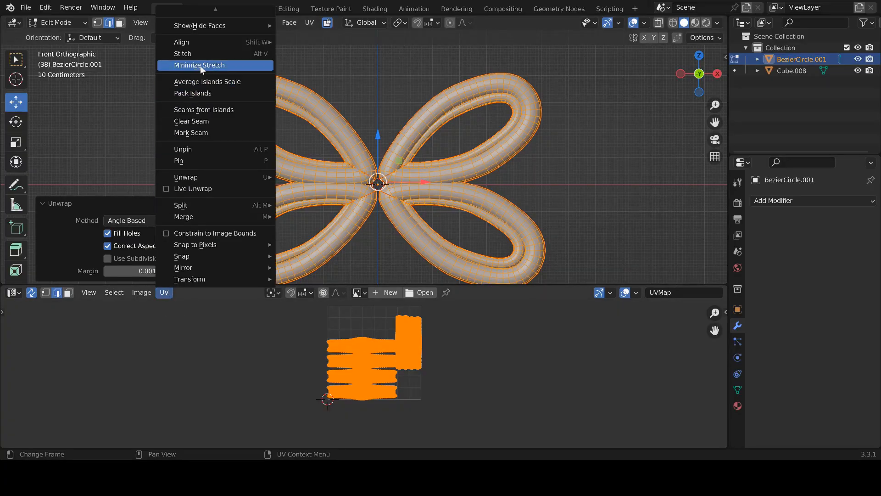
pyautogui.click(187, 132)
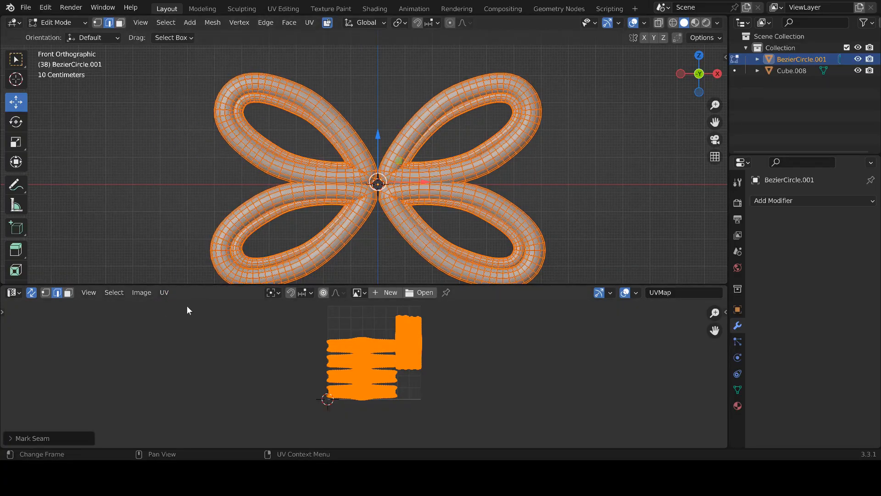
pyautogui.click(164, 292)
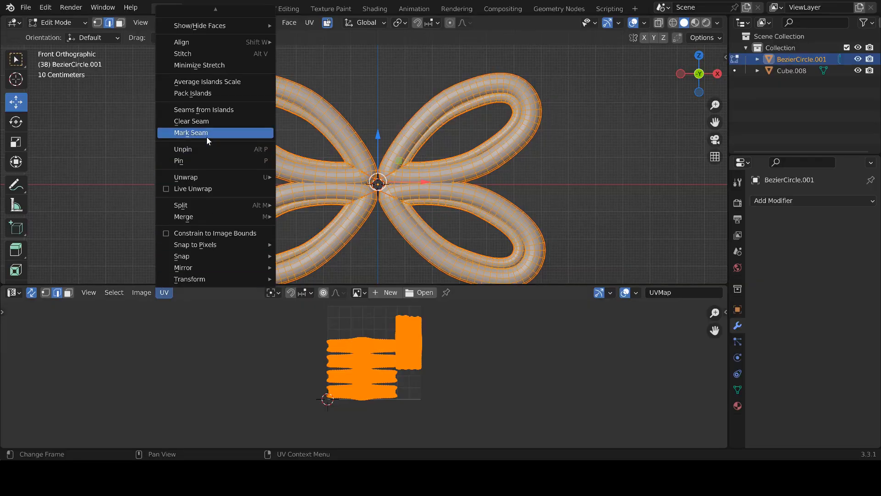
pyautogui.click(201, 100)
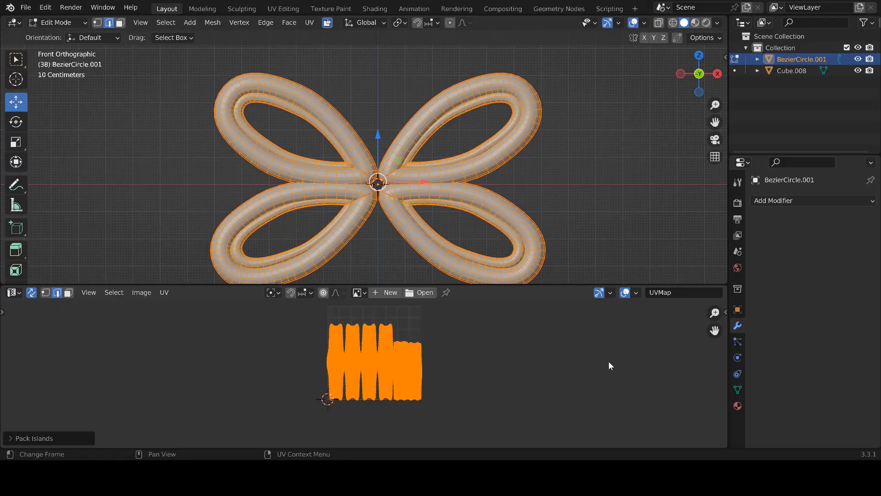
pyautogui.hotkey('ctrl', 's')
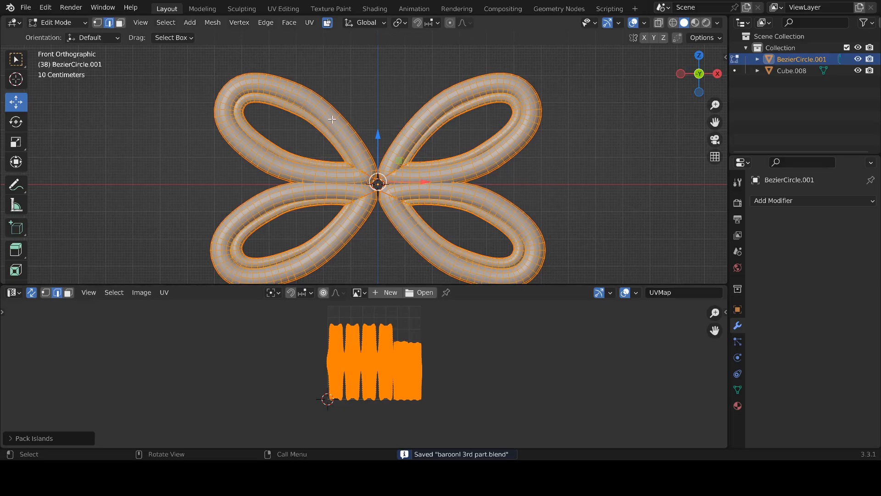
pyautogui.press('Tab')
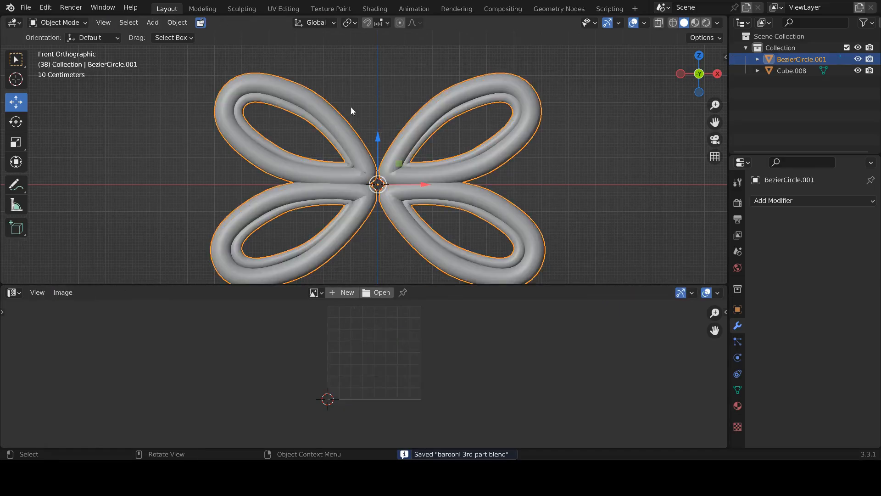
# - Add a UV sphere with 32 segments and 16 rings at the petals' centre and rotate it 90° about X
pyautogui.hotkey('shift', 'a')
pyautogui.moveTo(382, 61)
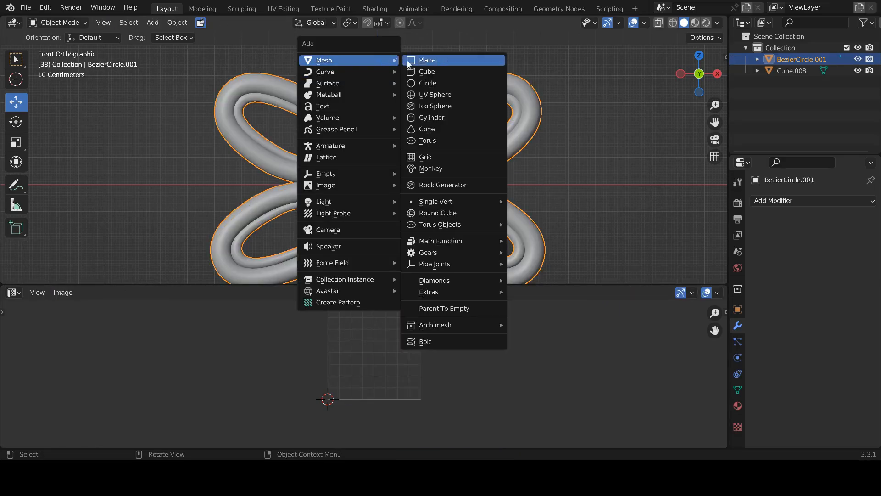
pyautogui.click(414, 94)
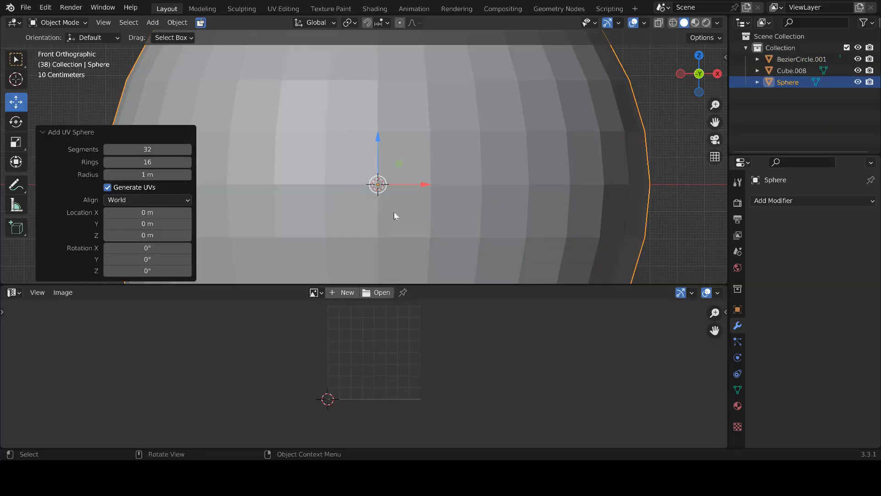
pyautogui.press('r')
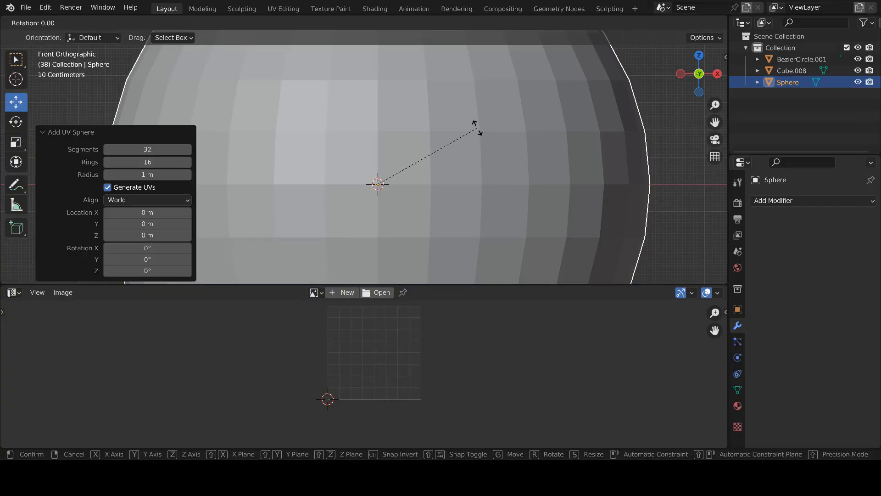
pyautogui.click(478, 128)
pyautogui.write('9')
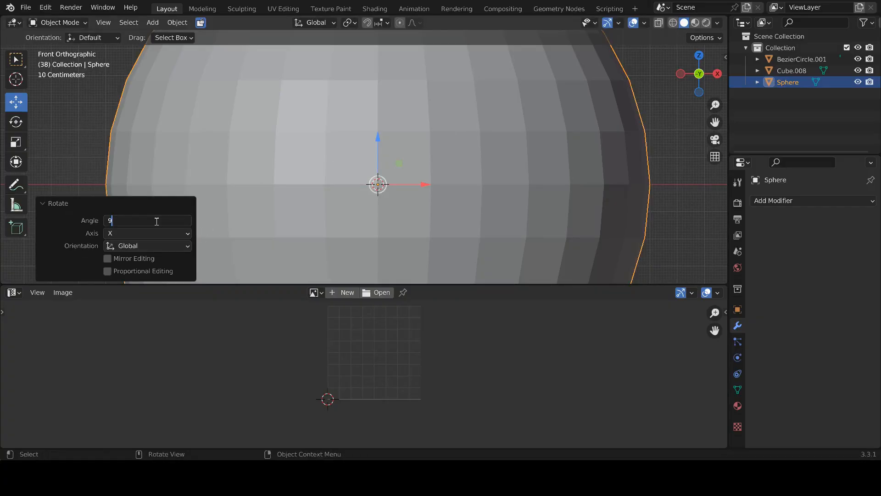
pyautogui.write('0')
pyautogui.press('Return')
# - Scale the sphere down to about 0.087 and move it about -0.049 m along Y, in front of the petals
pyautogui.press('s')
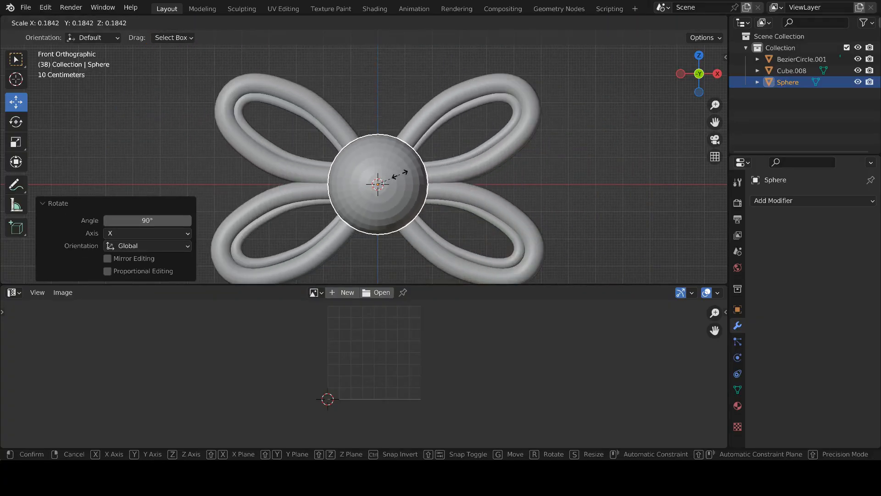
pyautogui.click(382, 174)
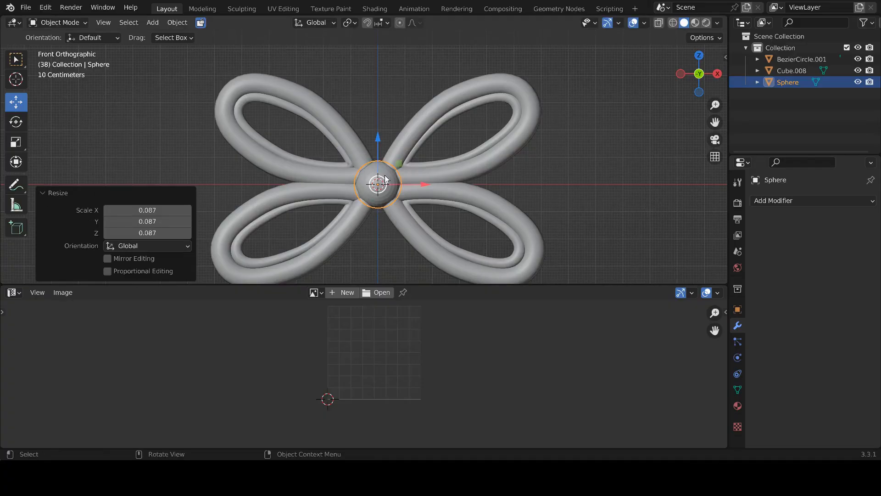
pyautogui.moveTo(382, 175); pyautogui.dragTo(360, 172, button='middle')
pyautogui.moveTo(361, 170); pyautogui.dragTo(367, 176)
pyautogui.moveTo(450, 202); pyautogui.dragTo(384, 143, button='middle')
pyautogui.press('KP_1')
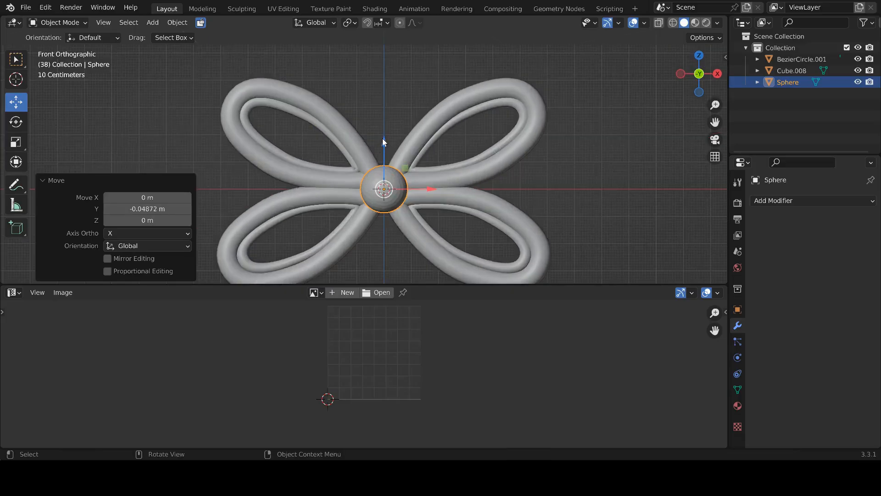
# - Apply smooth shading to the centre sphere and deselect it
pyautogui.rightClick(391, 187)
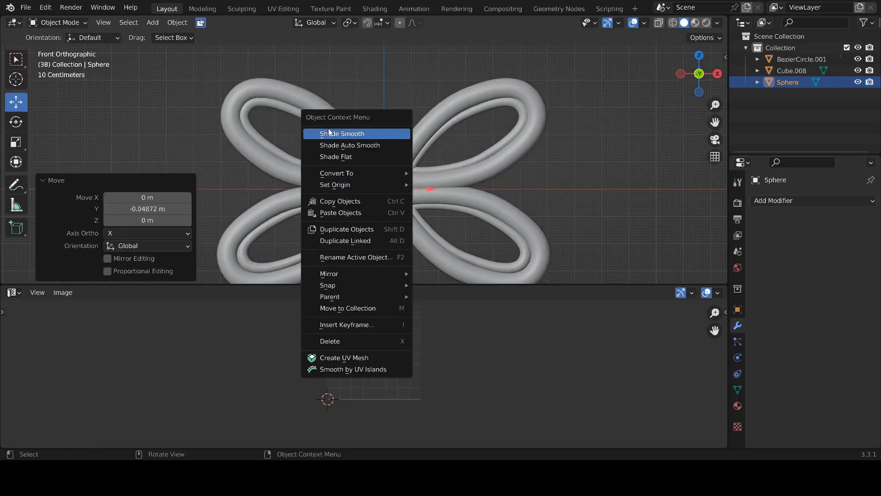
pyautogui.click(342, 134)
pyautogui.click(594, 153)
pyautogui.scroll(-1, 455, 154)
# - Select the edge loop around the sphere's middle, parallel to the petals, and mark it as a seam
pyautogui.press('Tab')
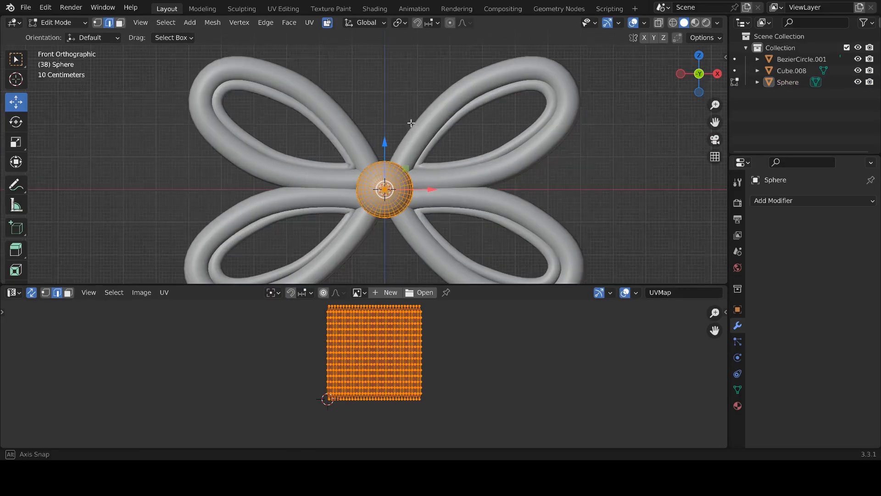
pyautogui.moveTo(450, 156); pyautogui.dragTo(387, 198, button='middle')
pyautogui.keyDown('alt'); pyautogui.click(386, 172); pyautogui.keyUp('alt')
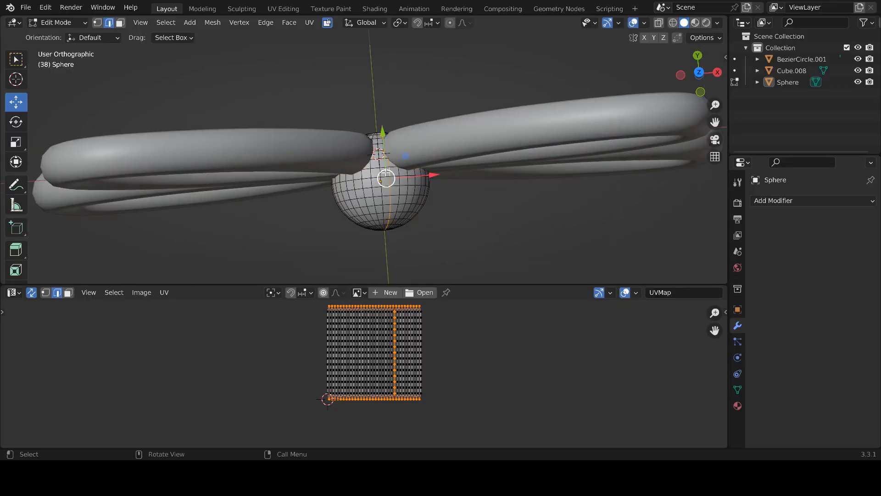
pyautogui.keyDown('alt'); pyautogui.click(386, 173); pyautogui.keyUp('alt')
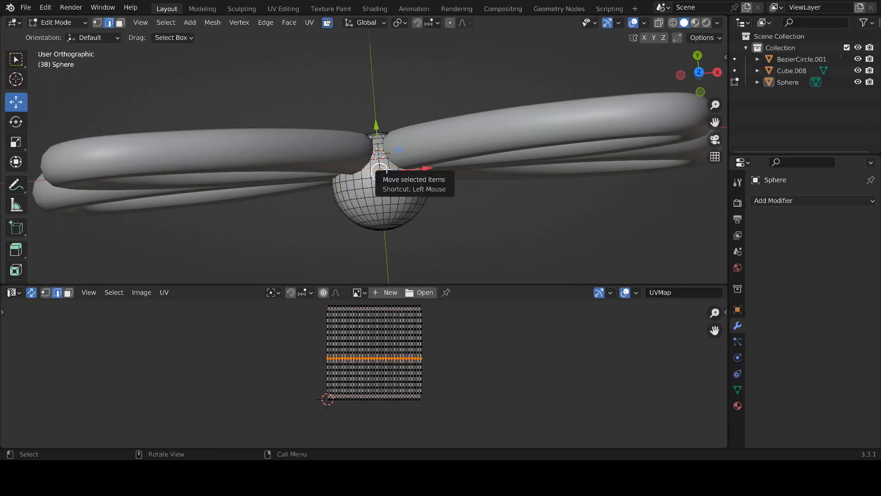
pyautogui.press('F3')
pyautogui.click(432, 187)
# - Unwrap the entire sphere along its marked seam with the angle-based method and leave mesh editing
pyautogui.press('a')
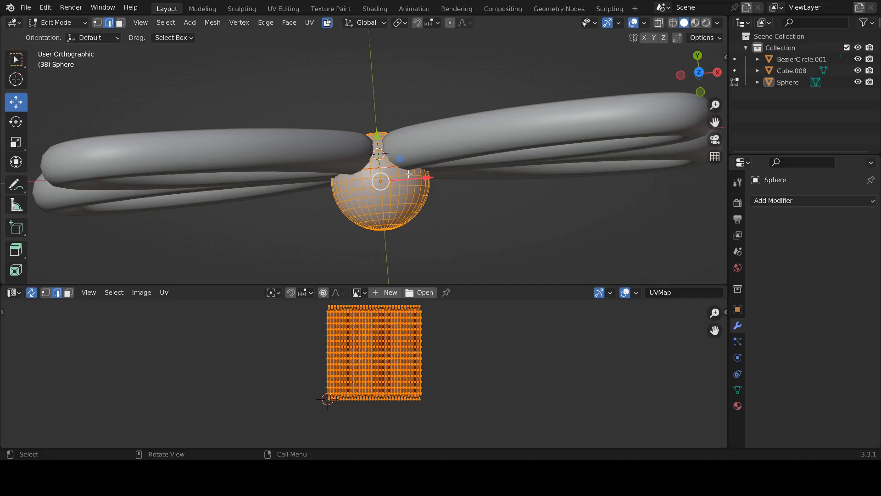
pyautogui.press('u')
pyautogui.click(369, 72)
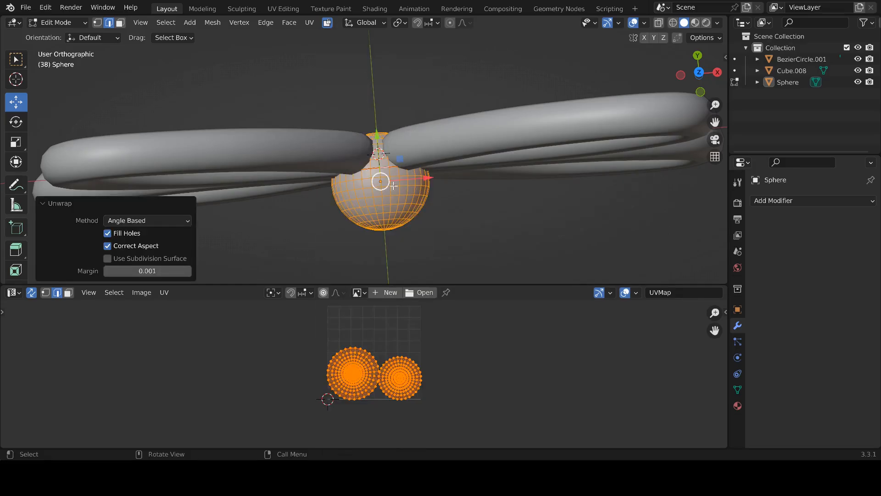
pyautogui.moveTo(368, 75); pyautogui.dragTo(360, 110, button='middle')
pyautogui.press('Tab')
# - Join the four-petal mesh into the centre sphere as a single object
pyautogui.click(435, 99)
pyautogui.keyDown('shift'); pyautogui.click(388, 177); pyautogui.keyUp('shift')
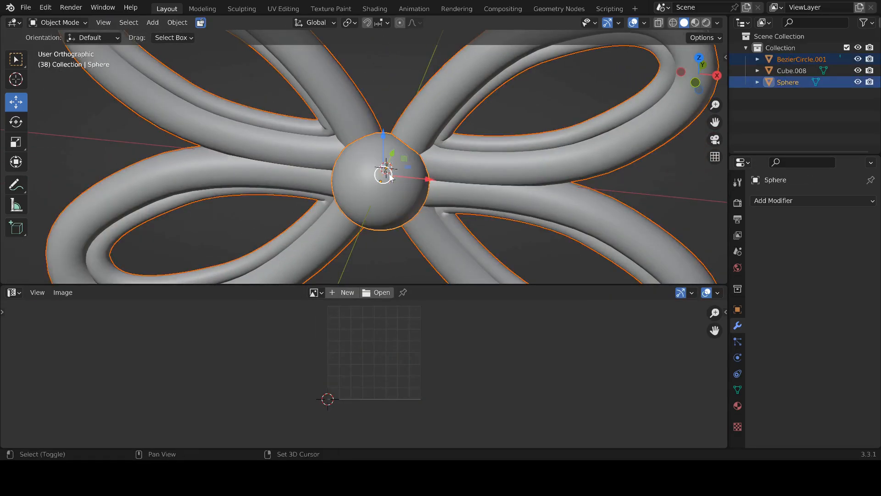
pyautogui.hotkey('ctrl', 'j')
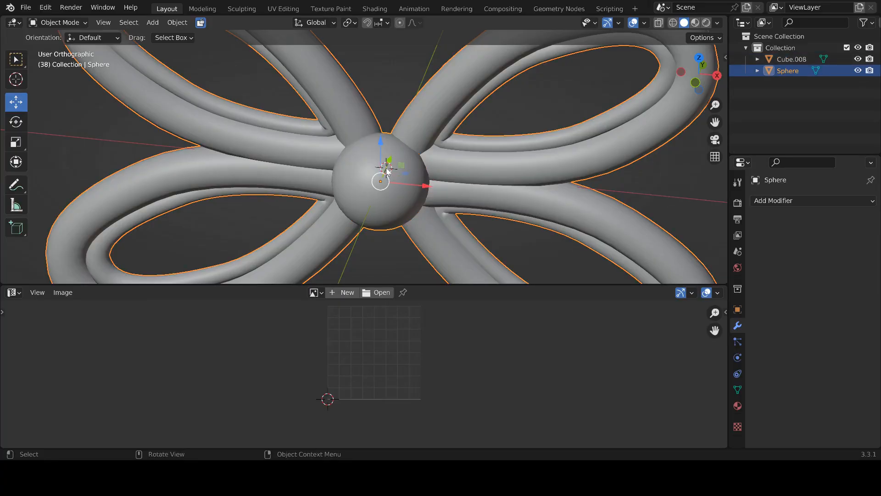
# - Select only the sphere's linked geometry in the joined mesh and scale down its two UV islands
pyautogui.press('Tab')
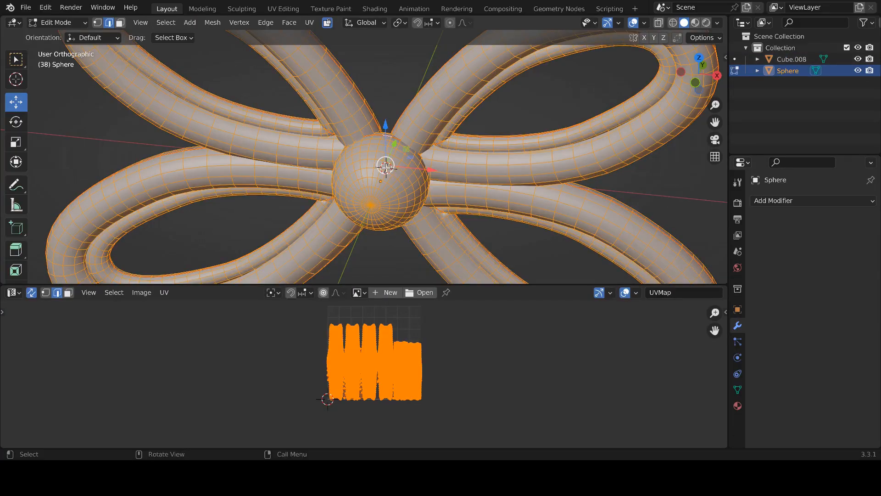
pyautogui.hotkey('alt', 'a')
pyautogui.press('l')
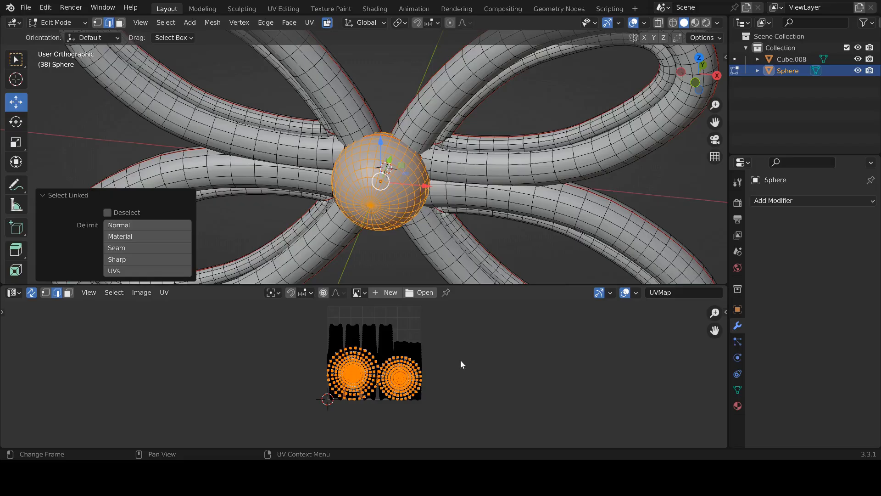
pyautogui.press('s')
pyautogui.click(414, 355)
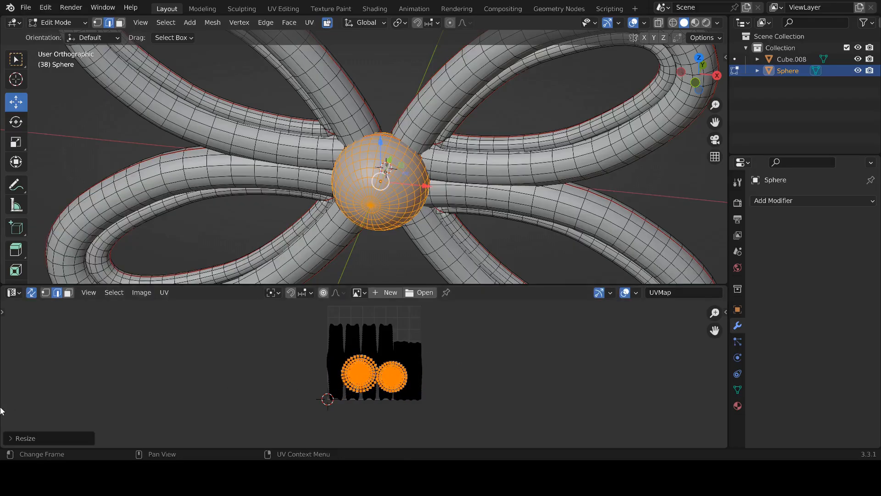
# - Show the tool settings and the toolbar in the UV editor
pyautogui.click(87, 292)
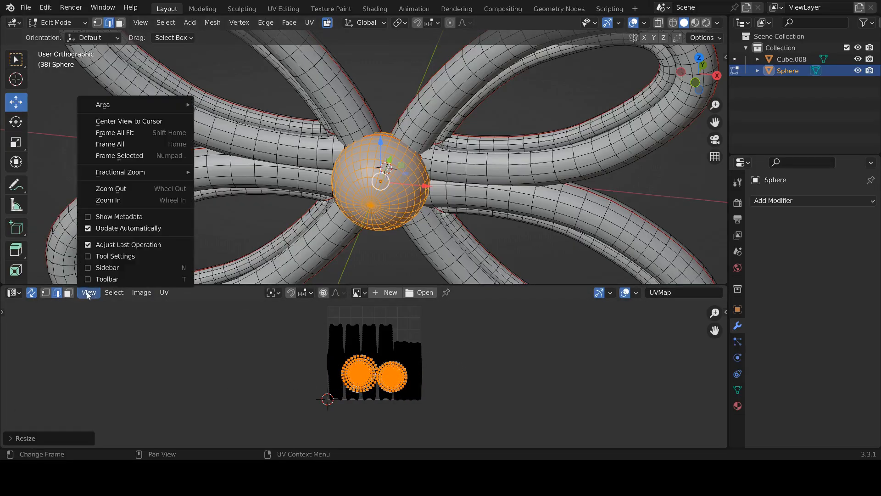
pyautogui.click(85, 294)
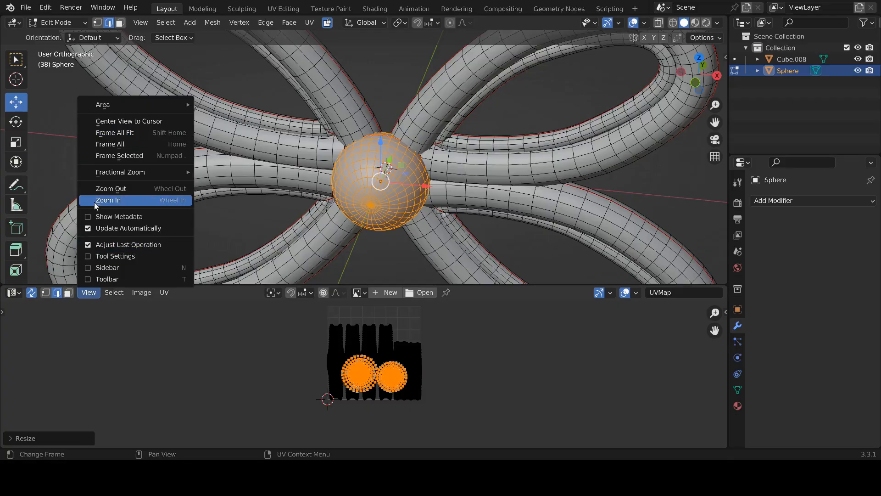
pyautogui.click(89, 256)
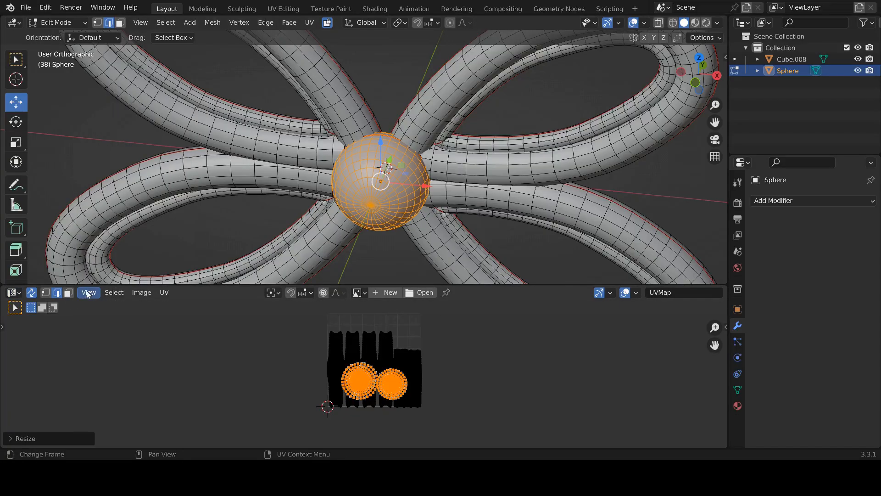
pyautogui.click(86, 291)
pyautogui.click(88, 280)
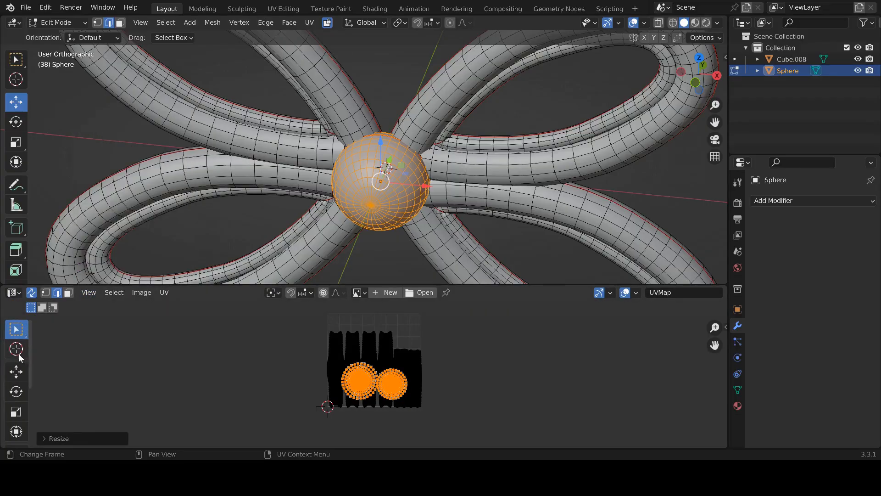
# - Shrink the two sphere UV islands and move them into the free space above the narrow tube islands
pyautogui.click(16, 372)
pyautogui.moveTo(375, 339); pyautogui.dragTo(374, 288)
pyautogui.scroll(4, 384, 405)
pyautogui.keyDown('shift'); pyautogui.moveTo(444, 430); pyautogui.dragTo(445, 345, button='middle'); pyautogui.keyUp('shift')
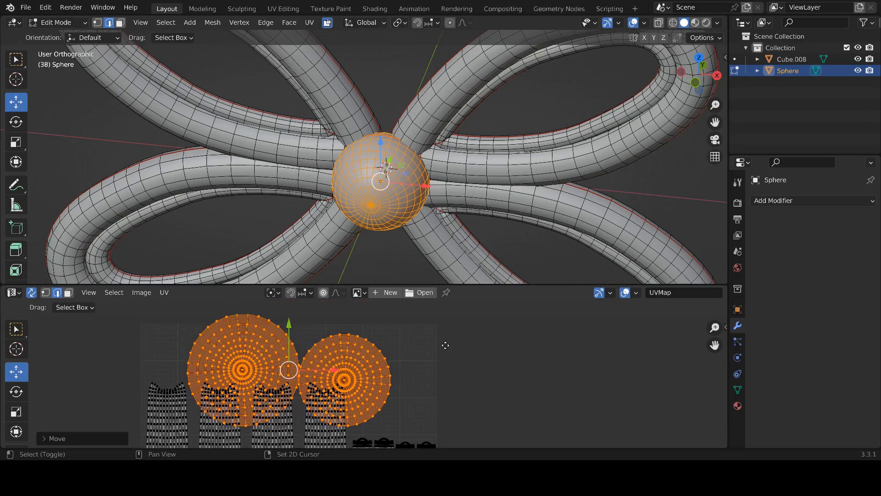
pyautogui.press('s')
pyautogui.click(412, 373)
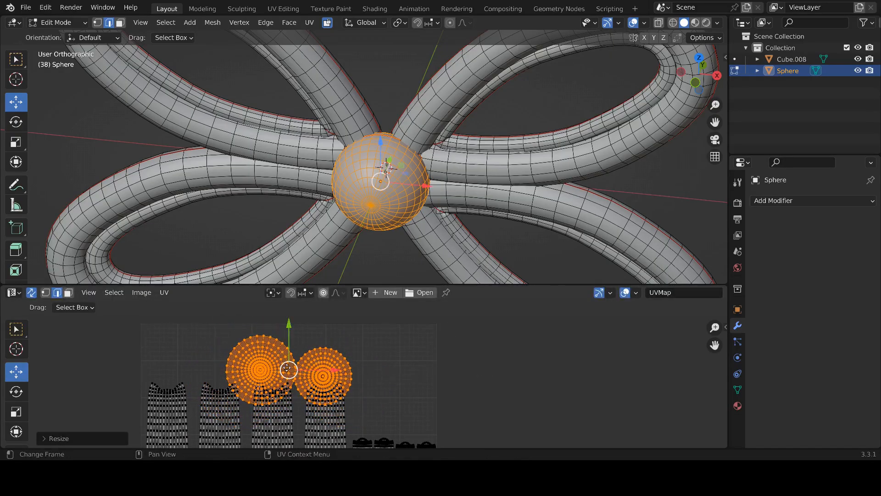
pyautogui.moveTo(289, 369); pyautogui.dragTo(425, 396)
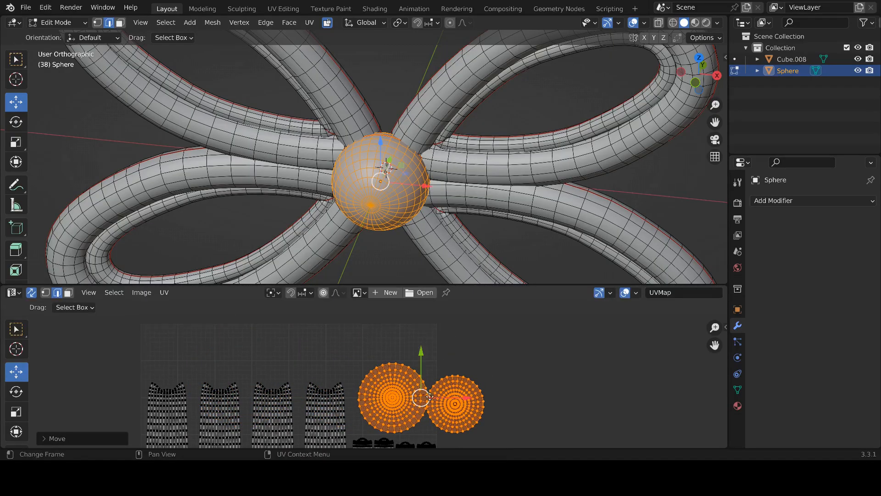
pyautogui.press('s')
pyautogui.click(468, 394)
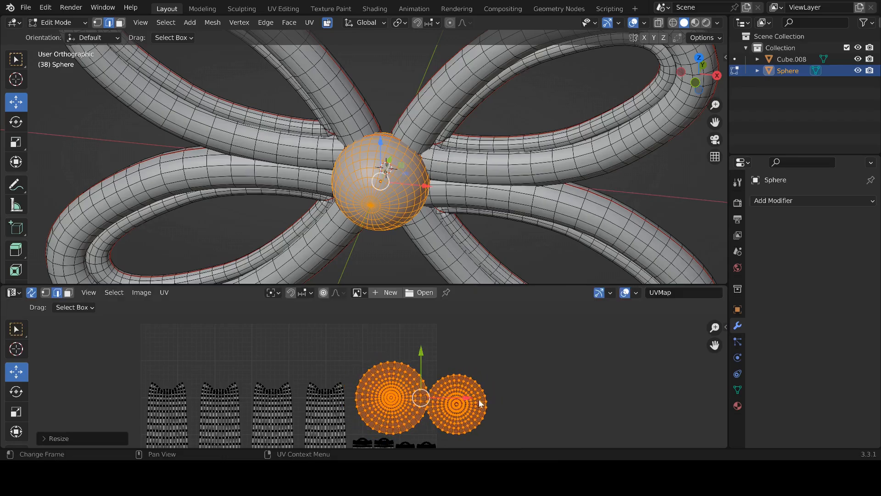
# - Move only the smaller sphere island above the fourth wide tube island and scale it down slightly
pyautogui.hotkey('alt', 'a')
pyautogui.press('l')
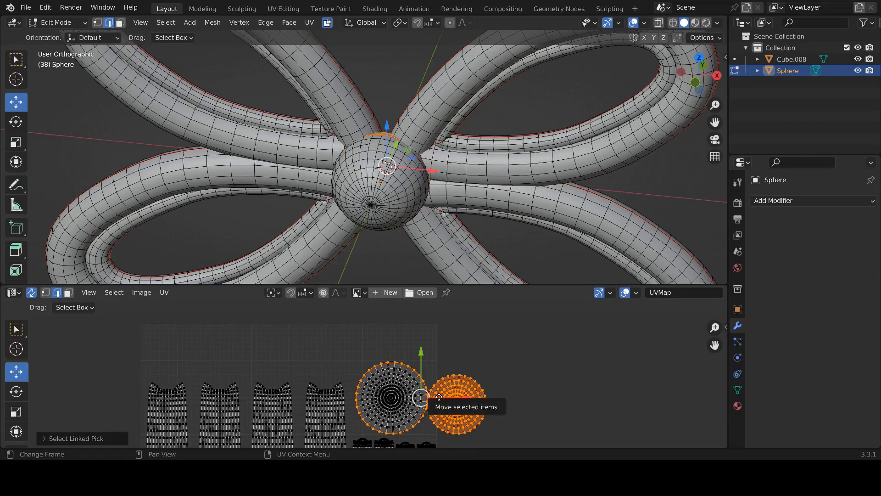
pyautogui.press('3')
pyautogui.moveTo(439, 397); pyautogui.dragTo(338, 352)
pyautogui.scroll(4, 338, 352)
pyautogui.scroll(-2, 455, 362)
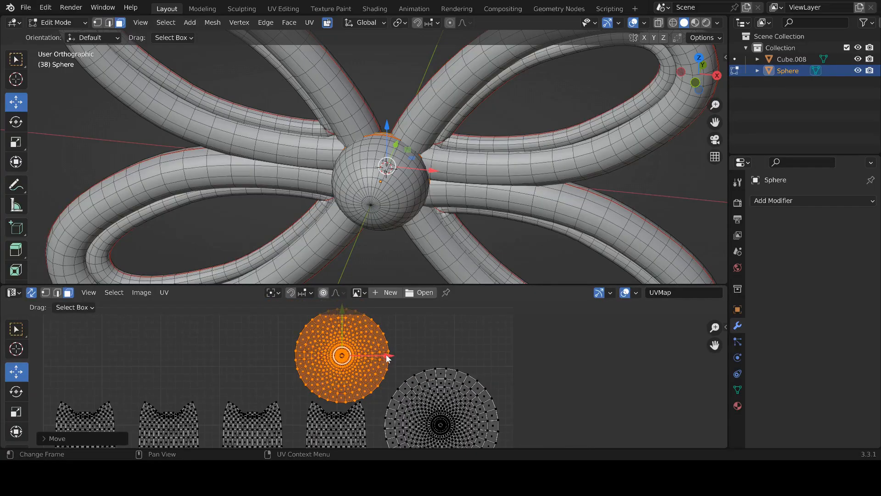
pyautogui.press('s')
pyautogui.click(426, 367)
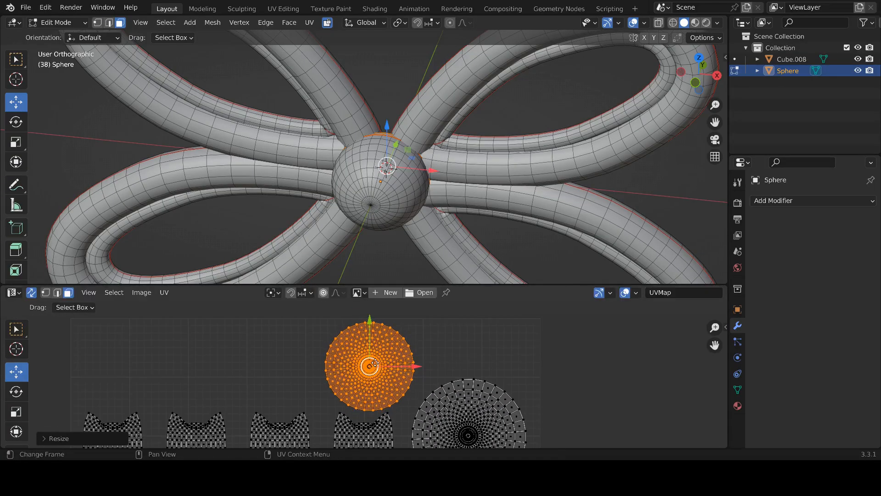
pyautogui.press('g')
pyautogui.click(300, 375)
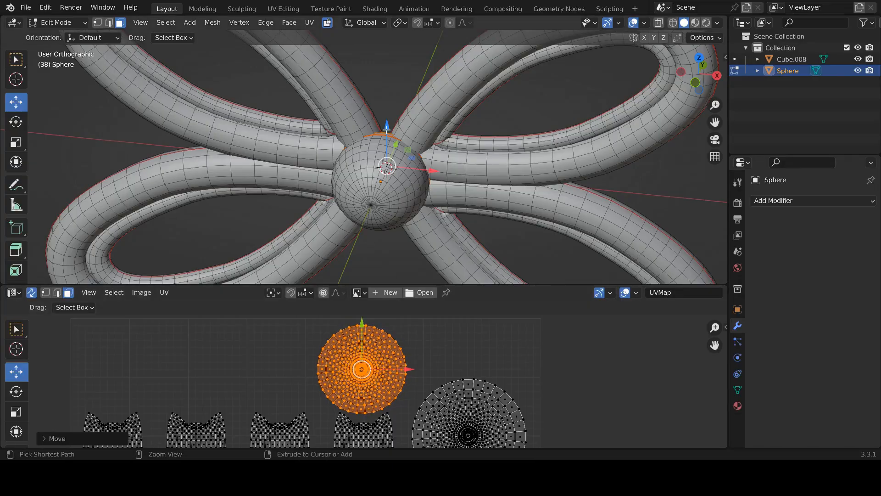
# - Leave mesh editing, view the whole bow from the front and save the file
pyautogui.hotkey('ctrl', 's')
pyautogui.press('Tab')
pyautogui.scroll(-5, 373, 111)
pyautogui.press('KP_1')
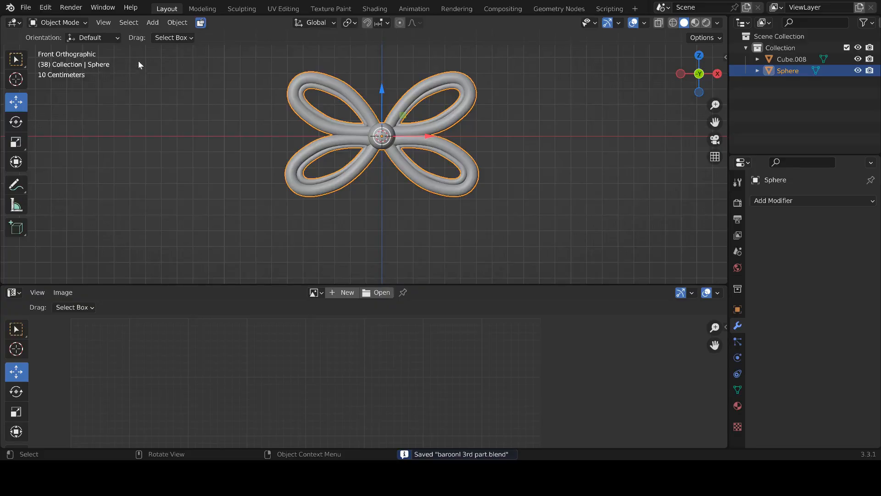
pyautogui.click(10, 7)
pyautogui.click(26, 8)
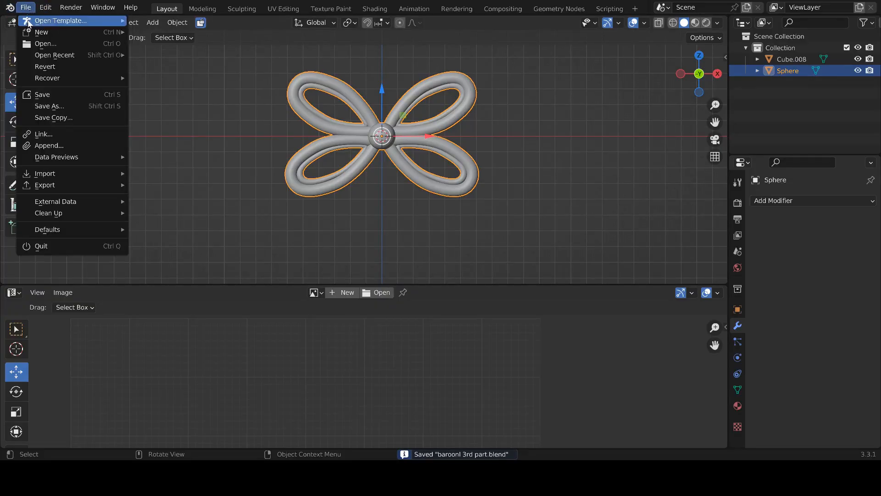
pyautogui.click(43, 95)
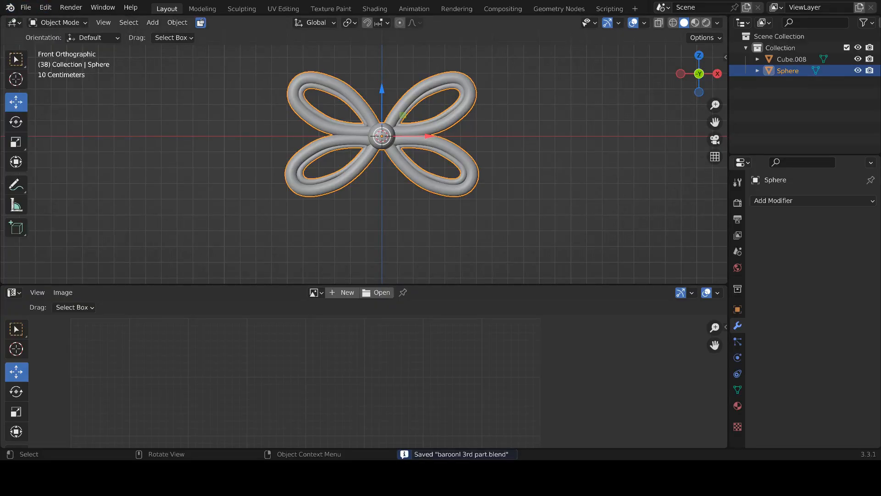
# - Check the bow's normals with the Face Orientation overlay, switching it off again after the check
pyautogui.click(645, 23)
pyautogui.click(573, 230)
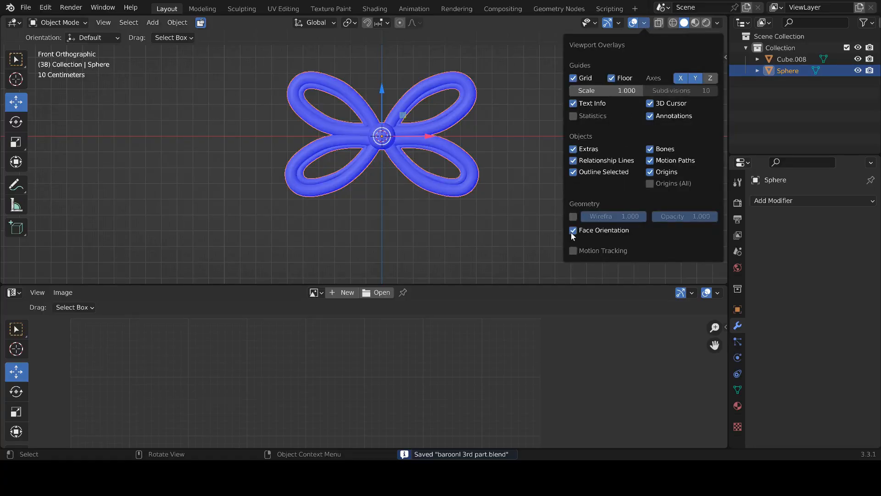
pyautogui.click(573, 230)
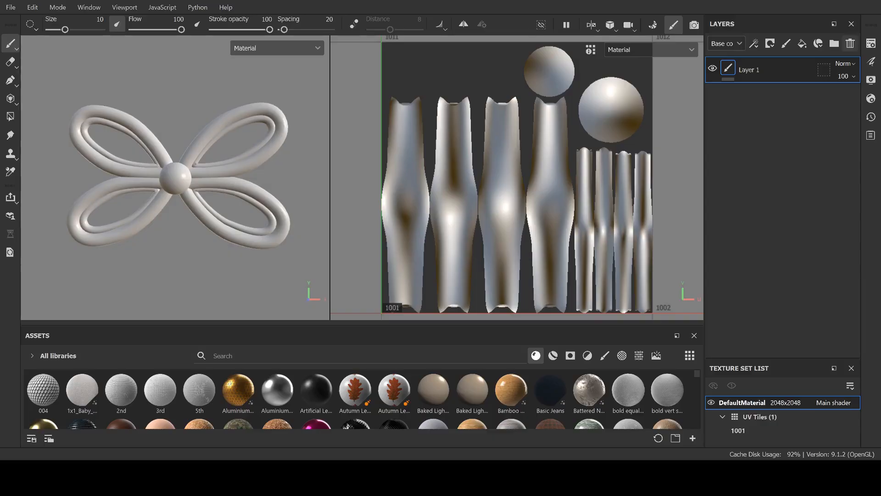
# - Switch to Substance 3D Painter, delete Layer 1 and change the environment lighting in the display settings
pyautogui.click(851, 43)
pyautogui.click(870, 80)
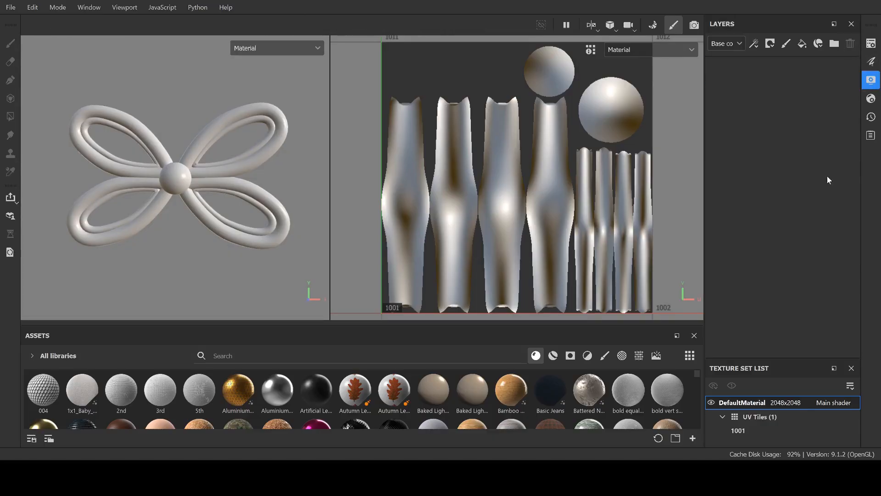
pyautogui.click(829, 284)
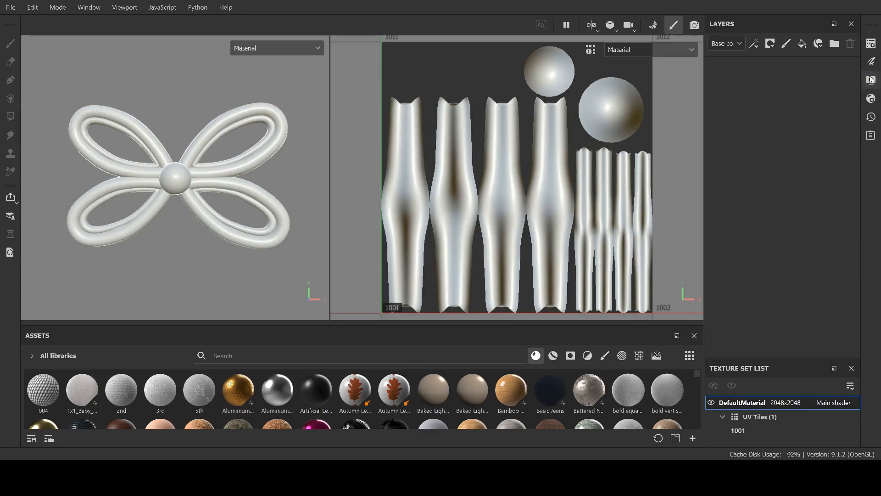
# - Search the materials for "plas", add Plastic Glossy Pure with a black mask and fill the mask over the four wide tube islands
pyautogui.click(345, 354)
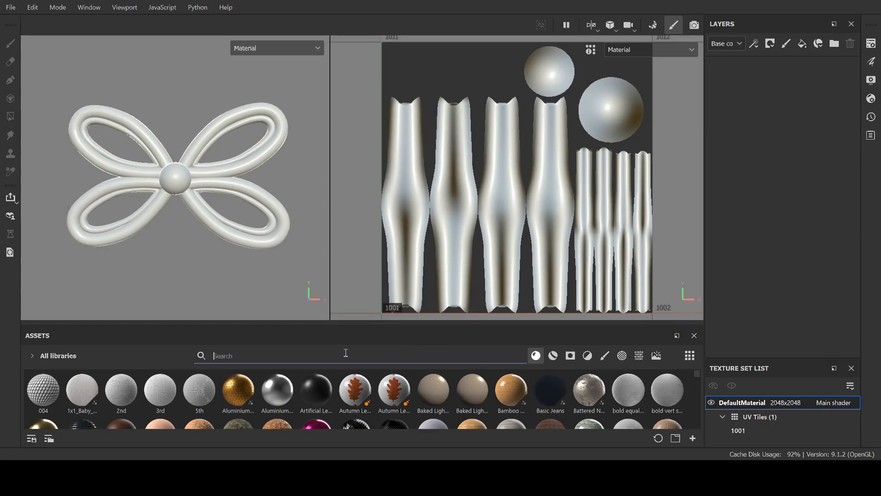
pyautogui.write('plas')
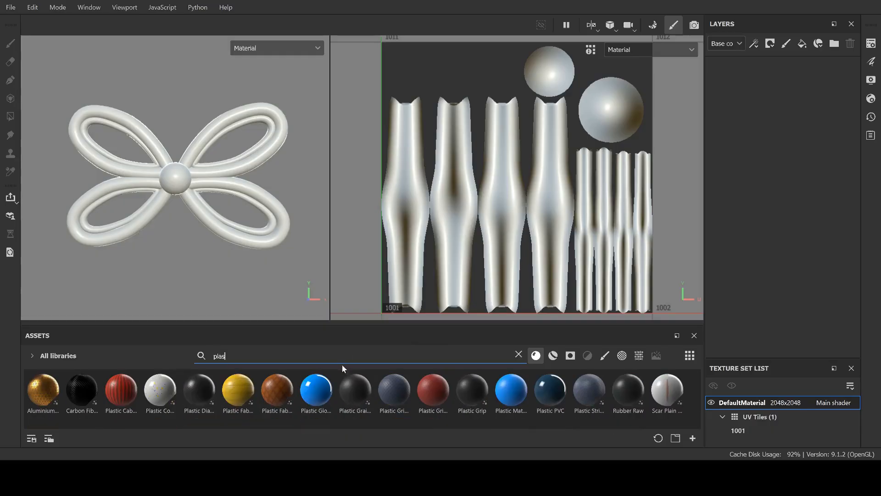
pyautogui.moveTo(321, 394); pyautogui.dragTo(711, 165)
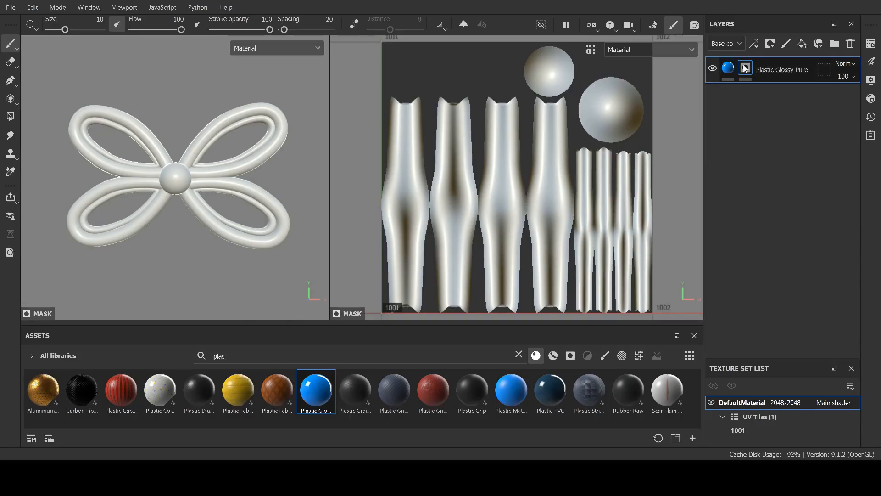
pyautogui.click(10, 117)
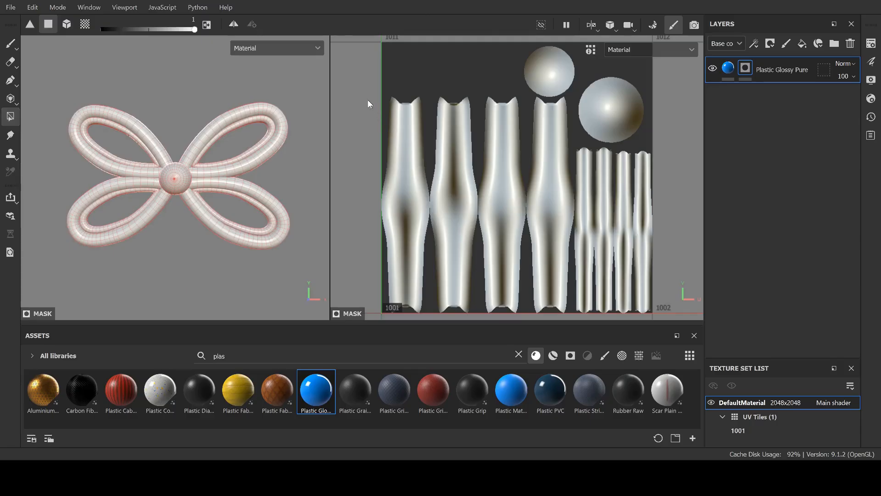
pyautogui.moveTo(368, 100); pyautogui.dragTo(522, 338)
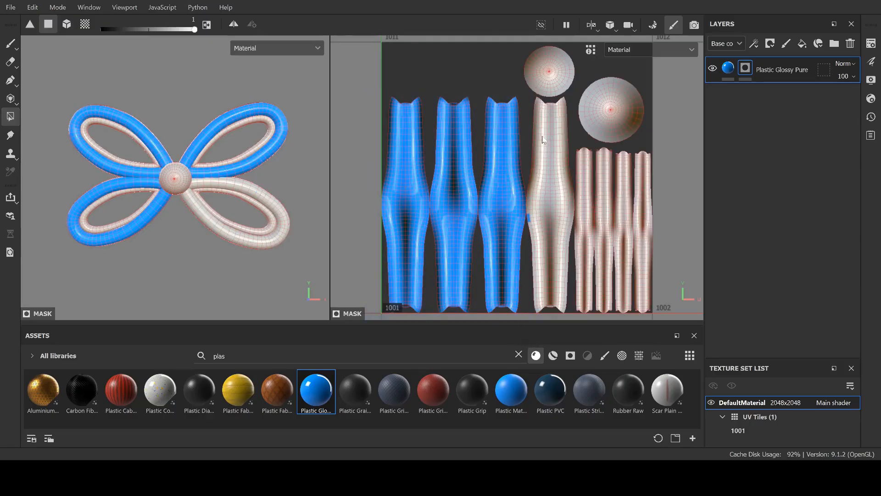
pyautogui.moveTo(530, 98); pyautogui.dragTo(572, 321)
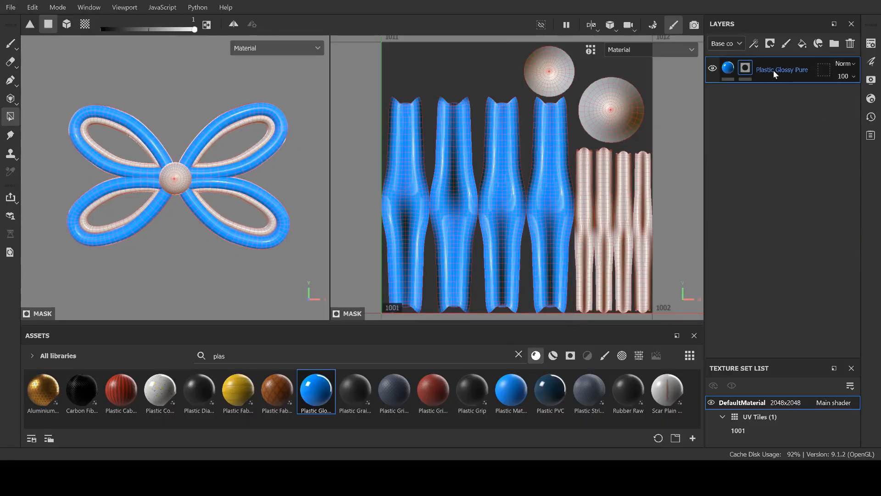
# - Duplicate the Plastic Glossy Pure layer, mask the copy to the four narrow tube islands and colour it orange
pyautogui.hotkey('ctrl', 'd')
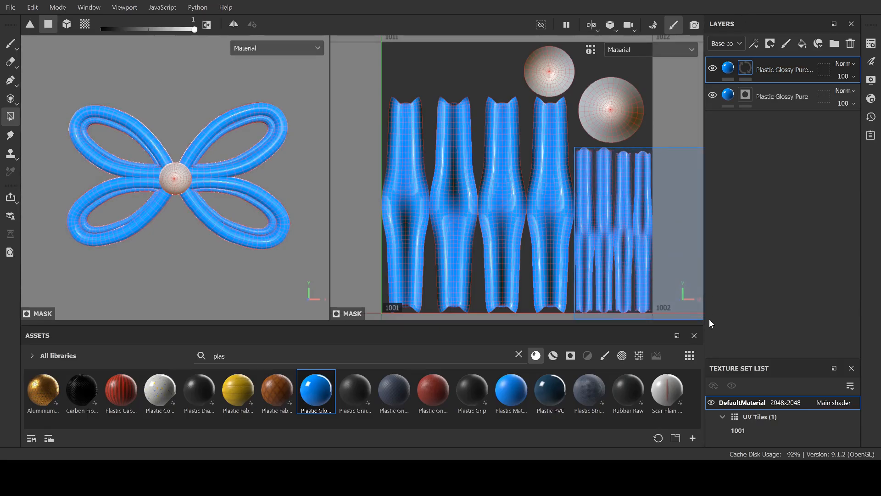
pyautogui.click(728, 69)
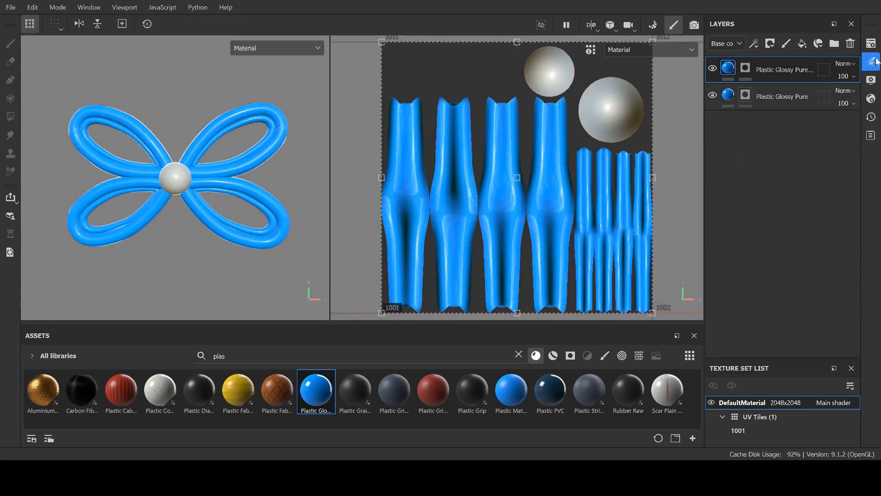
pyautogui.click(836, 178)
pyautogui.click(650, 419)
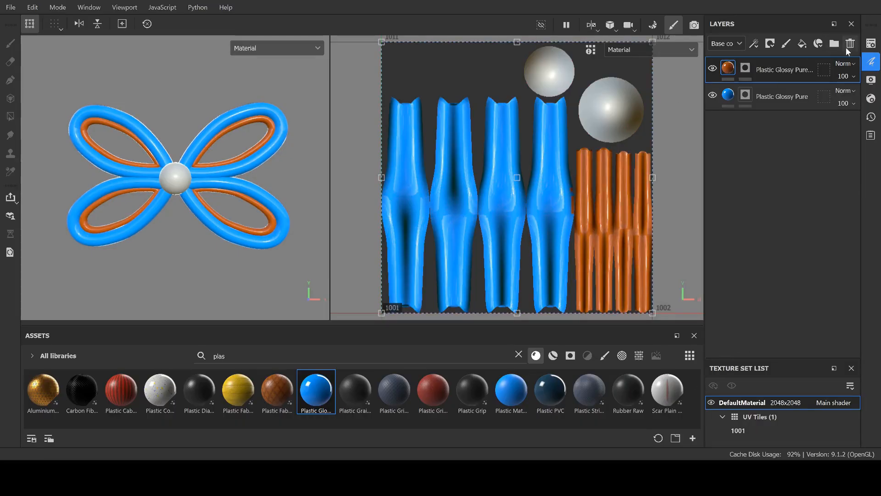
# - Change the colour of the original Plastic Glossy Pure layer on the wide tubes to black
pyautogui.click(728, 95)
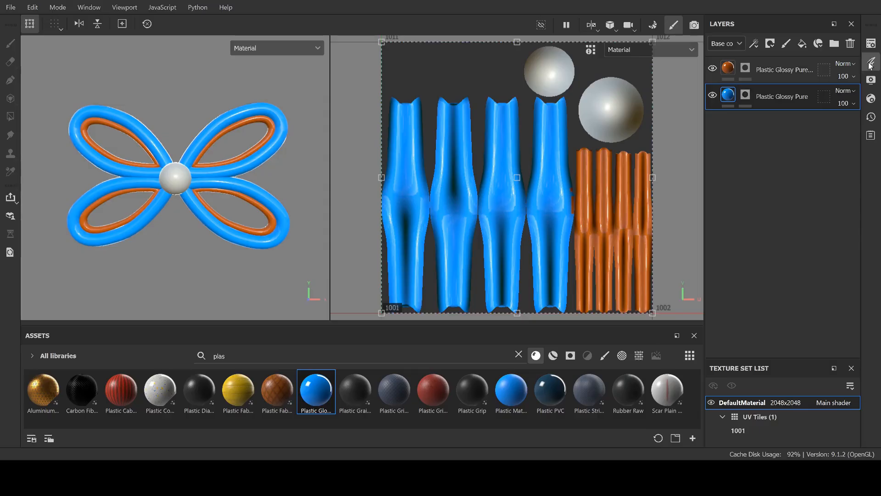
pyautogui.click(825, 186)
pyautogui.click(658, 402)
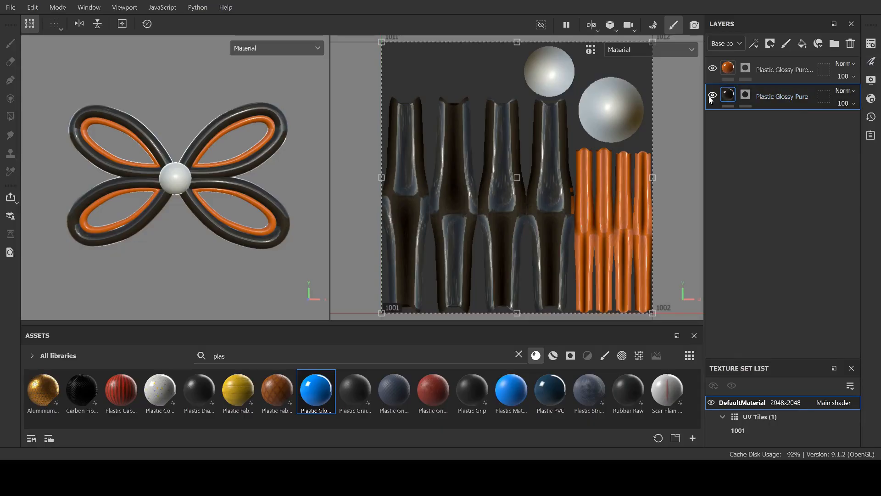
# - Add a fill effect with a densely tiled white star pattern to the black plastic layer's content
pyautogui.click(743, 100)
pyautogui.click(730, 98)
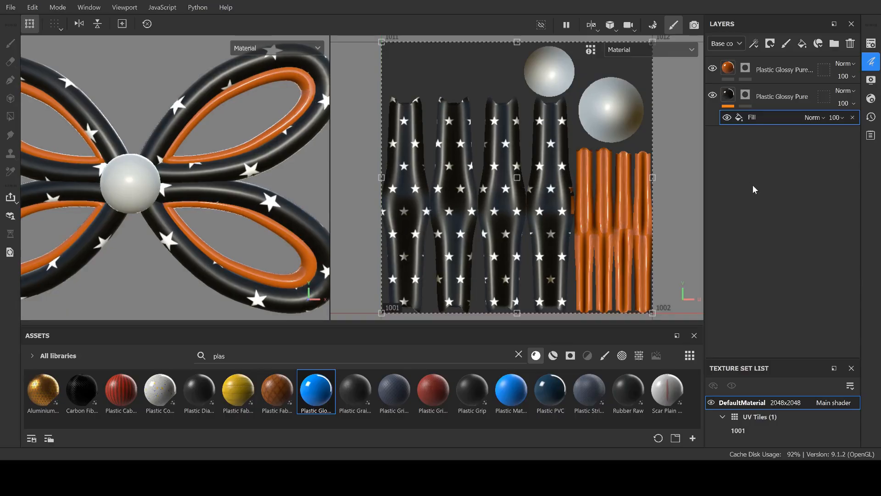
pyautogui.scroll(-5, 264, 186)
pyautogui.scroll(3, 263, 176)
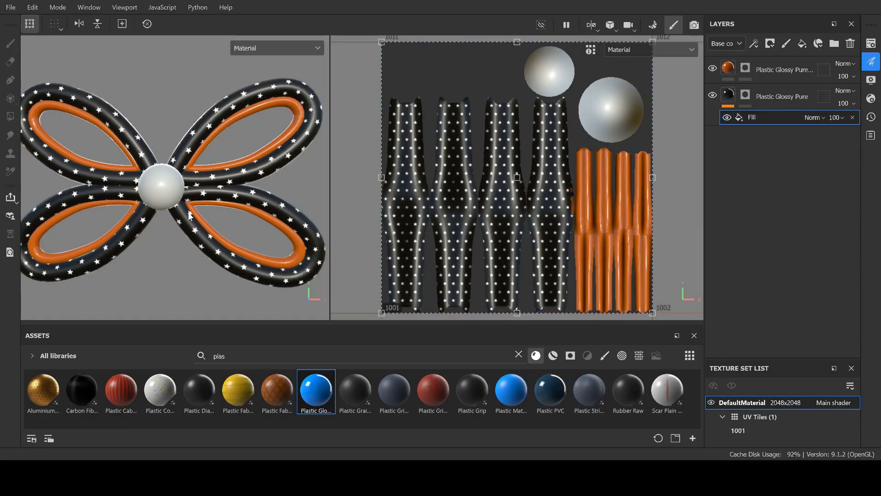
pyautogui.scroll(-2, 191, 216)
pyautogui.moveTo(191, 214)
pyautogui.keyDown('alt'); pyautogui.mouseDown()
pyautogui.moveTo(205, 165)
pyautogui.moveTo(187, 102)
pyautogui.moveTo(213, 208)
pyautogui.moveTo(268, 197)
pyautogui.moveTo(193, 198)
pyautogui.mouseUp(); pyautogui.keyUp('alt')
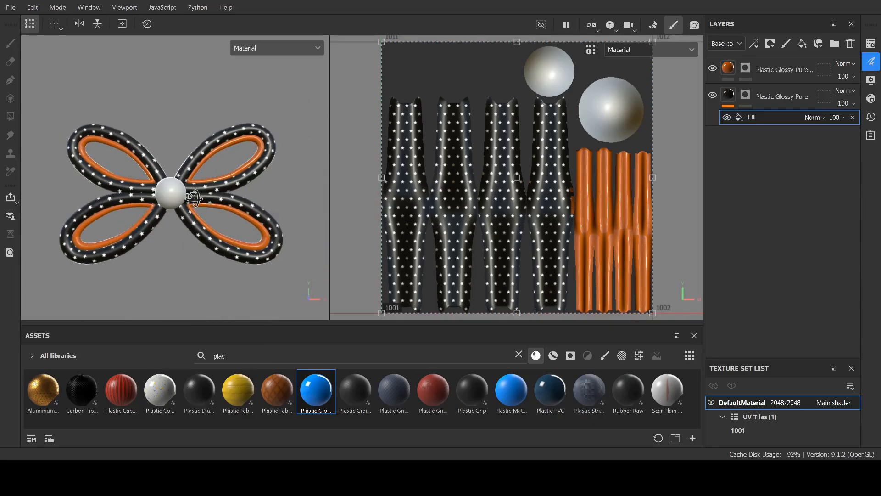
# - Duplicate the star-patterned black layer and extend the lower copy's mask over both sphere islands
pyautogui.click(781, 96)
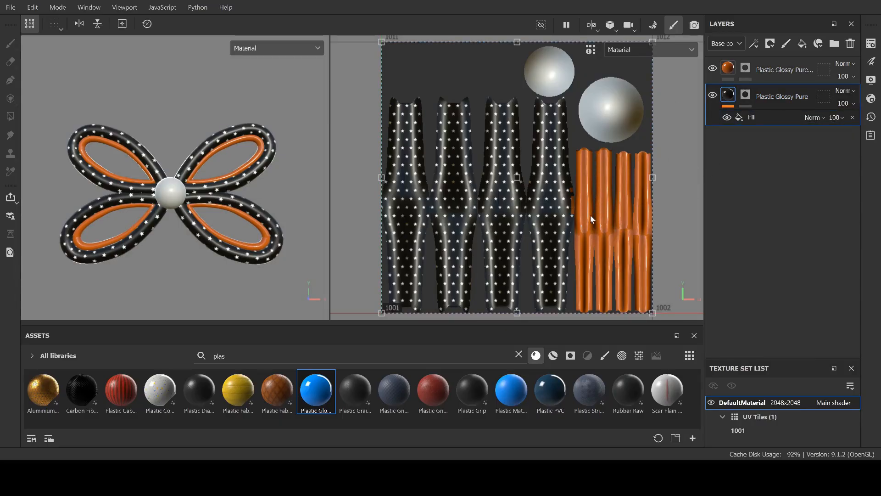
pyautogui.hotkey('ctrl', 'd')
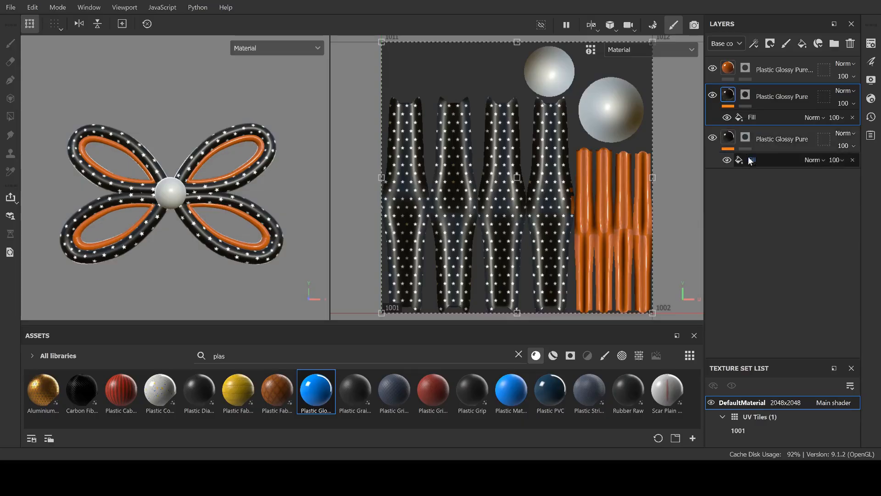
pyautogui.click(748, 140)
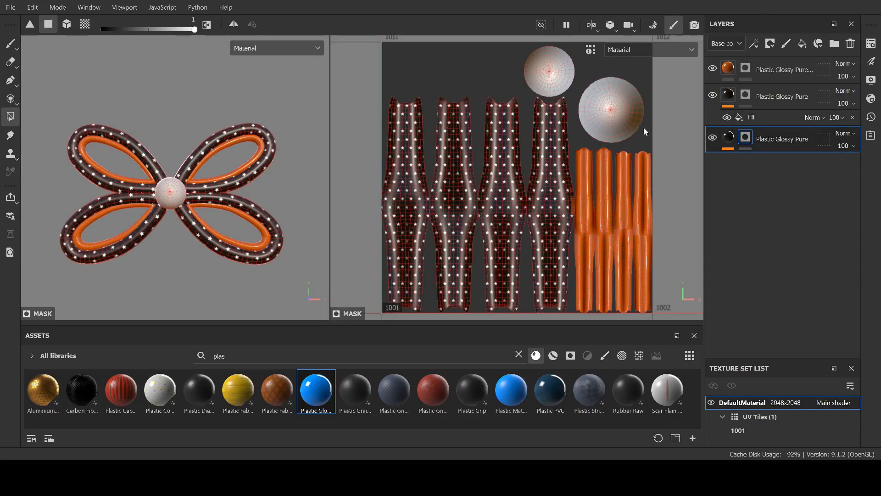
pyautogui.click(604, 110)
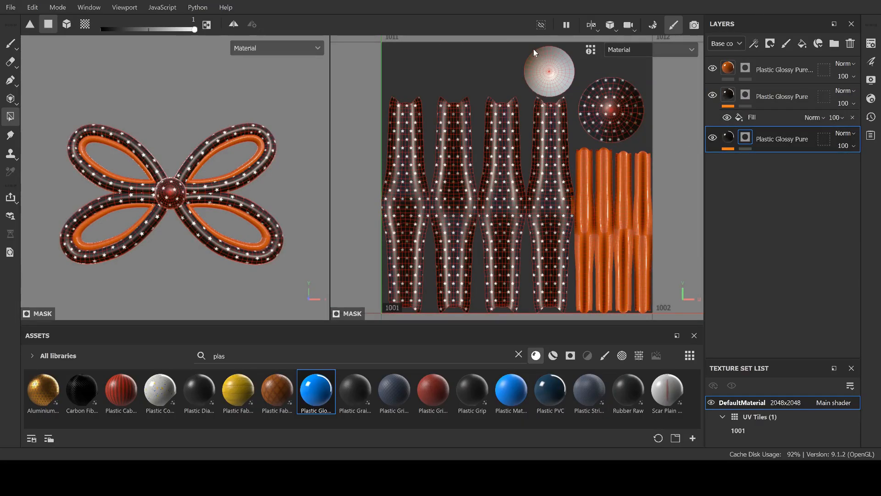
pyautogui.click(551, 69)
pyautogui.click(726, 140)
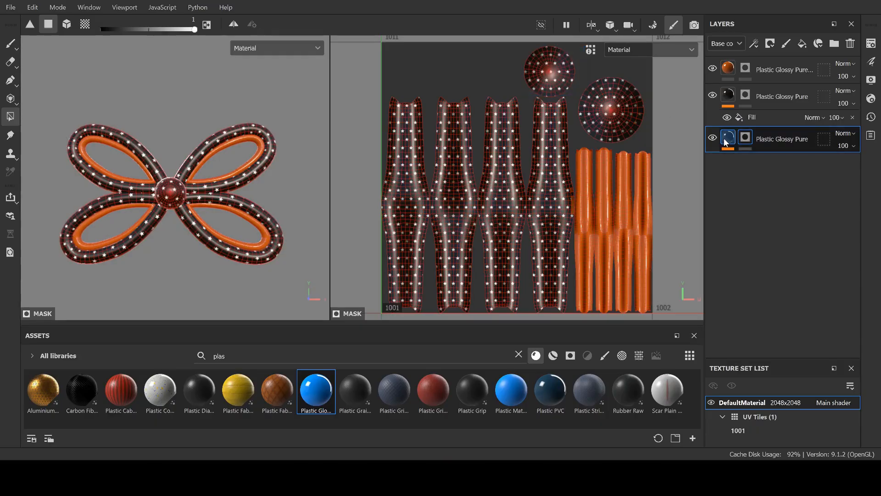